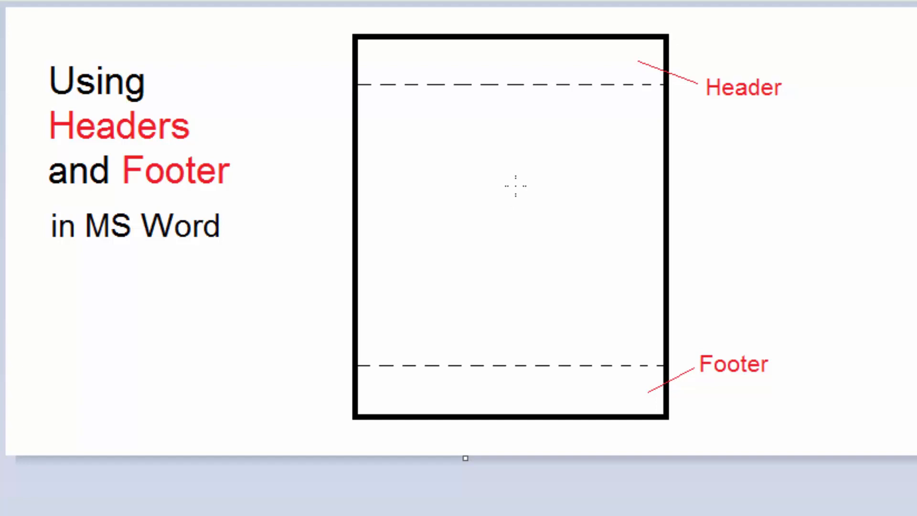
Create a new blank document in Word.
left_click(446, 124)
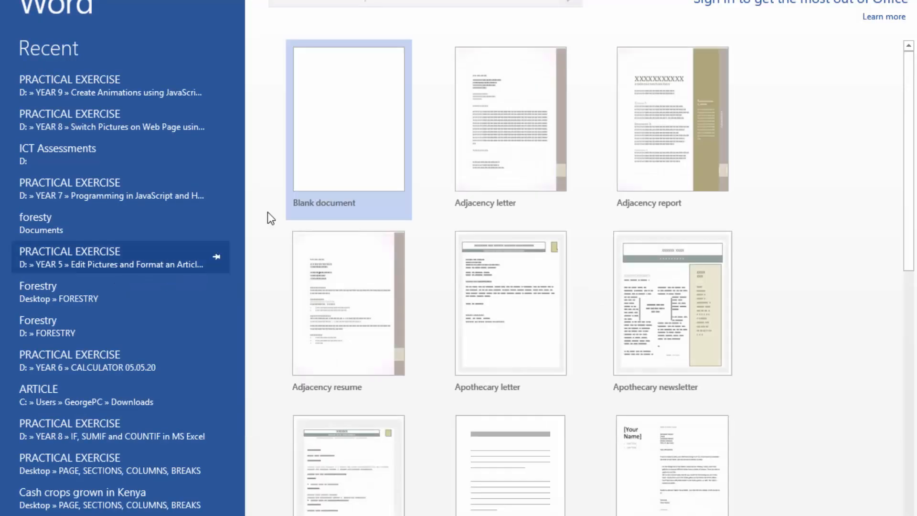
left_click(360, 126)
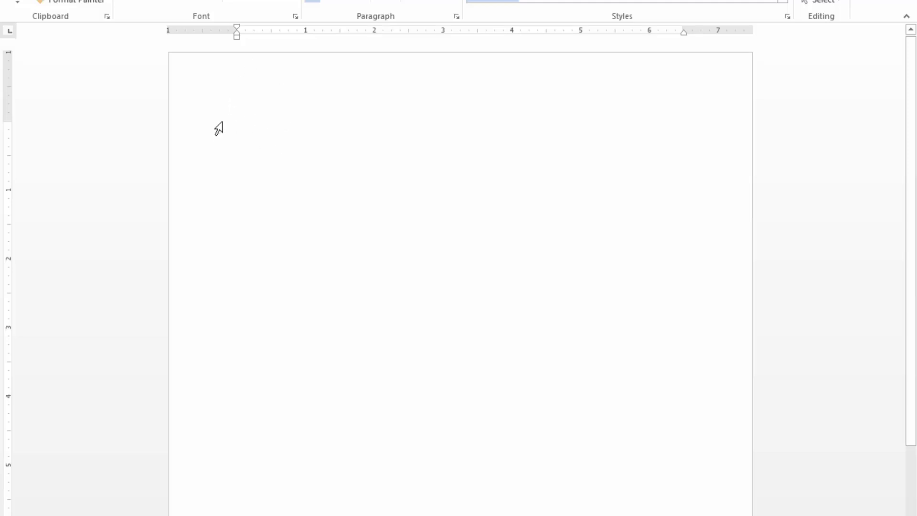
double_click(237, 133)
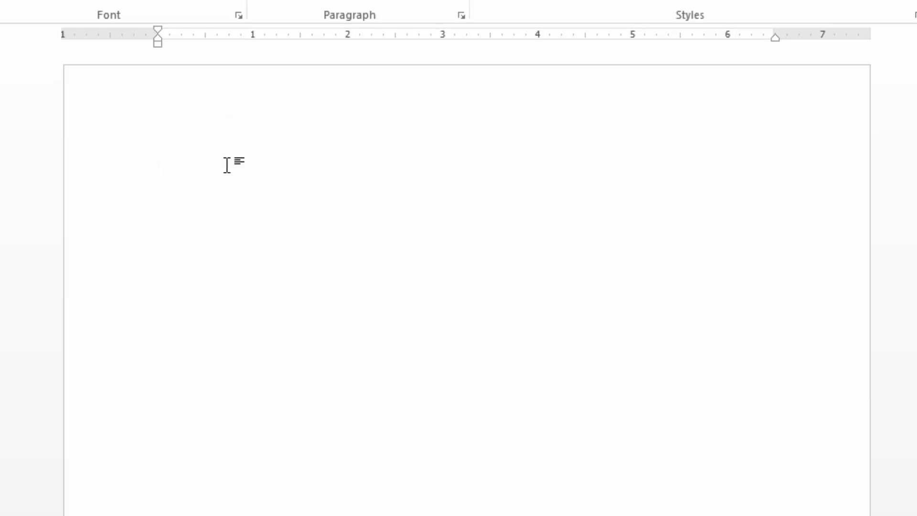
scroll(232, 205, "down", 2)
scroll(233, 206, "down", 5)
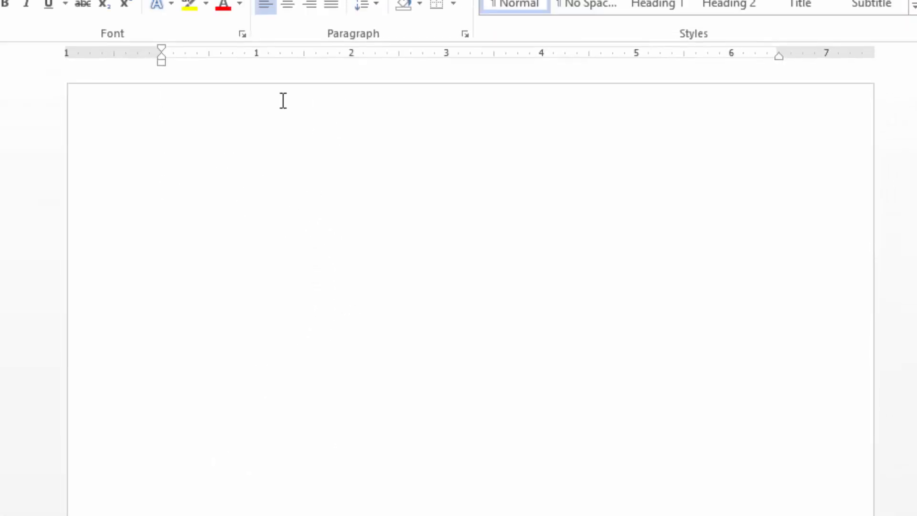
Try out the page header by entering the sample text "hdndndx", erase it, and close header editing.
double_click(314, 124)
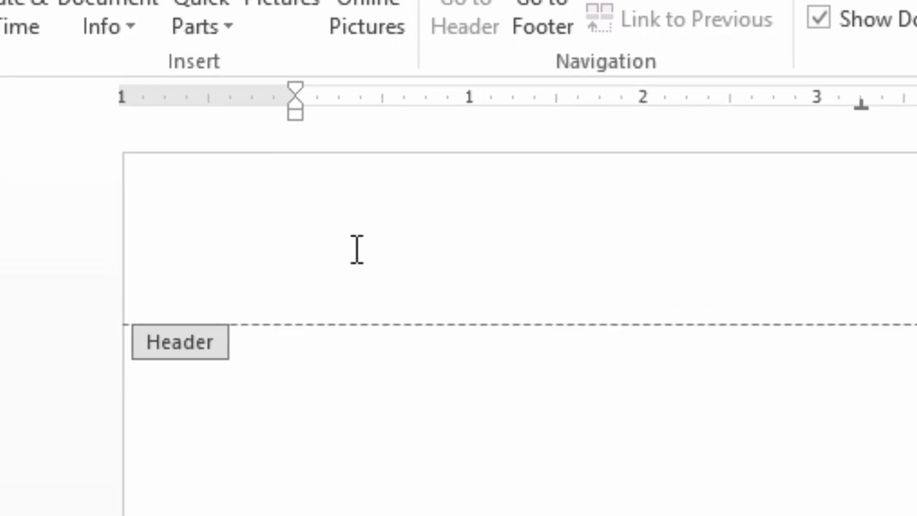
type("hdndndx")
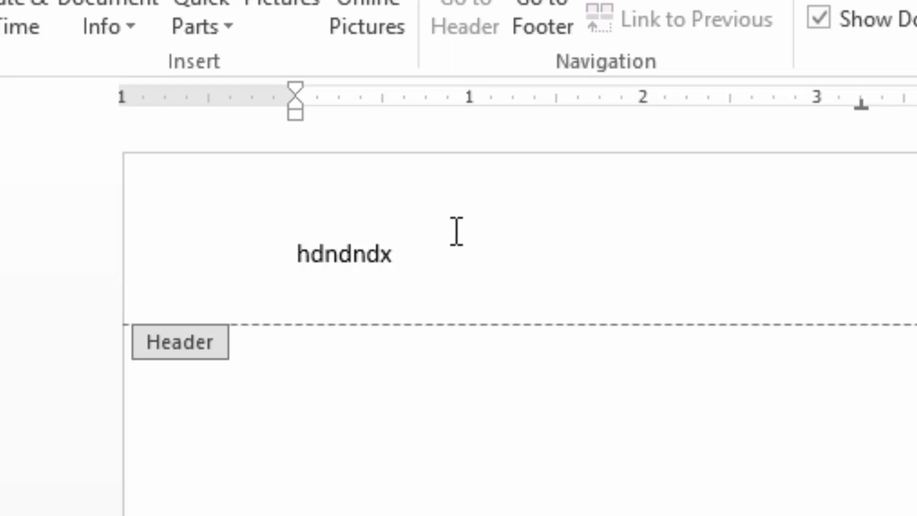
key("BackSpace")
key("BackSpace")
key("BackSpace")
key("BackSpace")
key("BackSpace")
key("BackSpace")
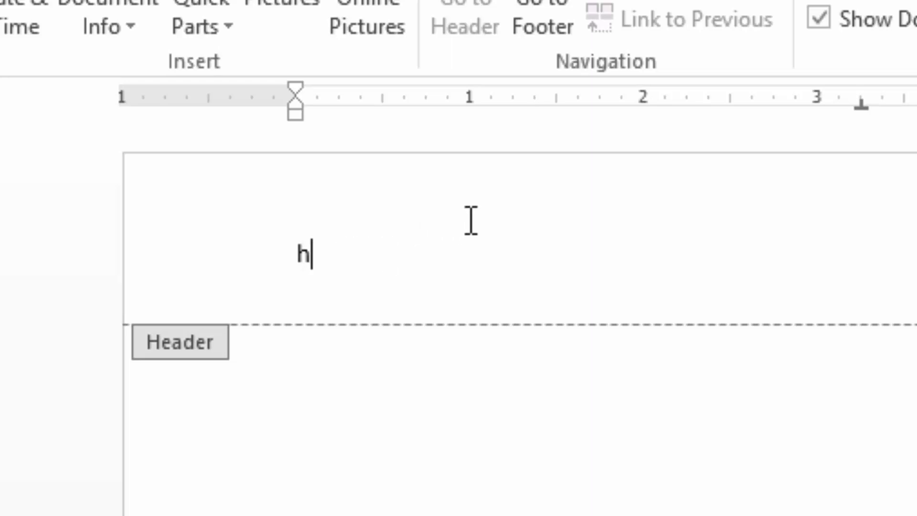
key("BackSpace")
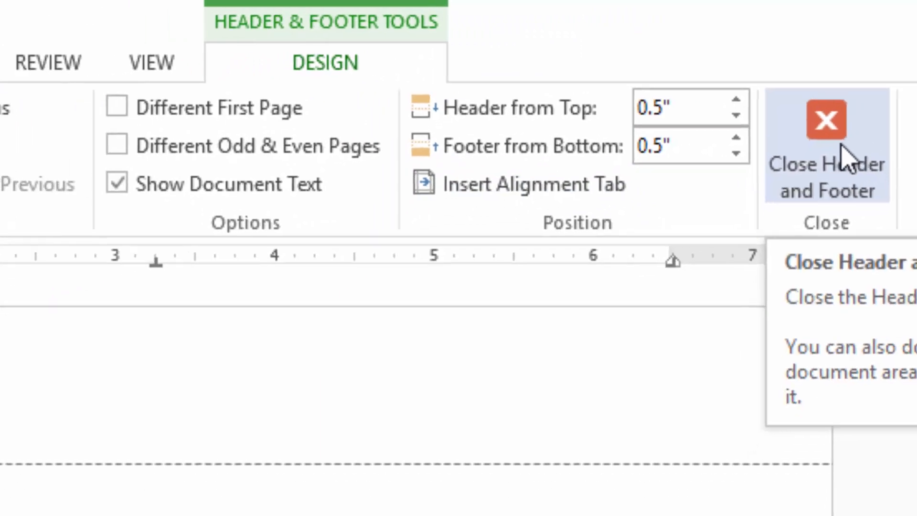
left_click(843, 160)
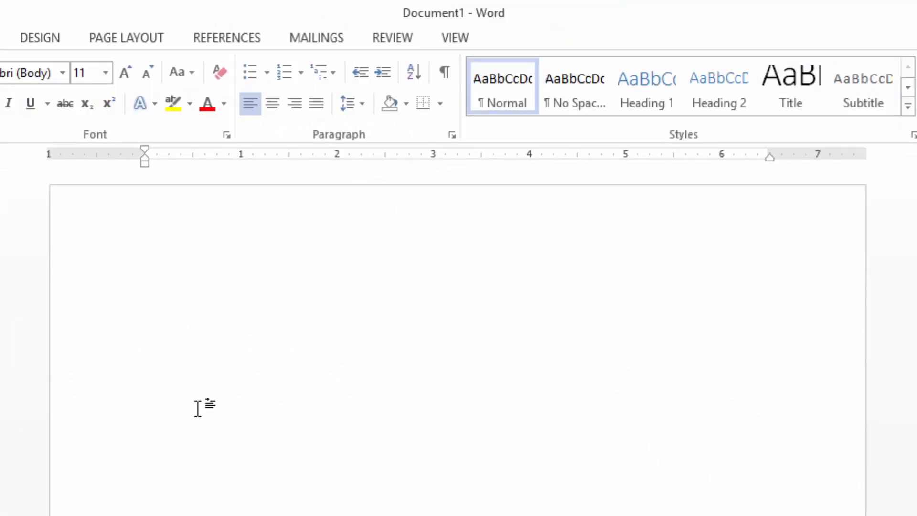
Try out the page footer by entering the sample text "sdgsgS", erase it, and close footer editing.
scroll(211, 463, "down", 1)
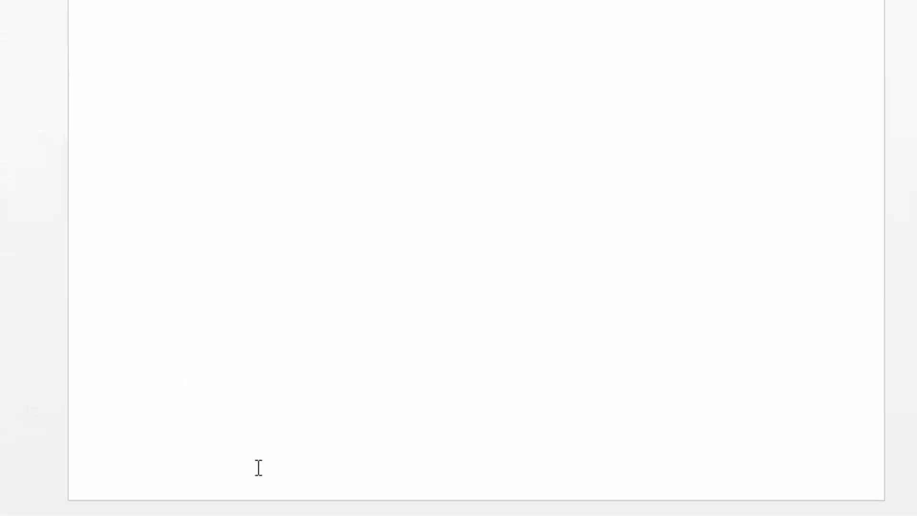
double_click(274, 453)
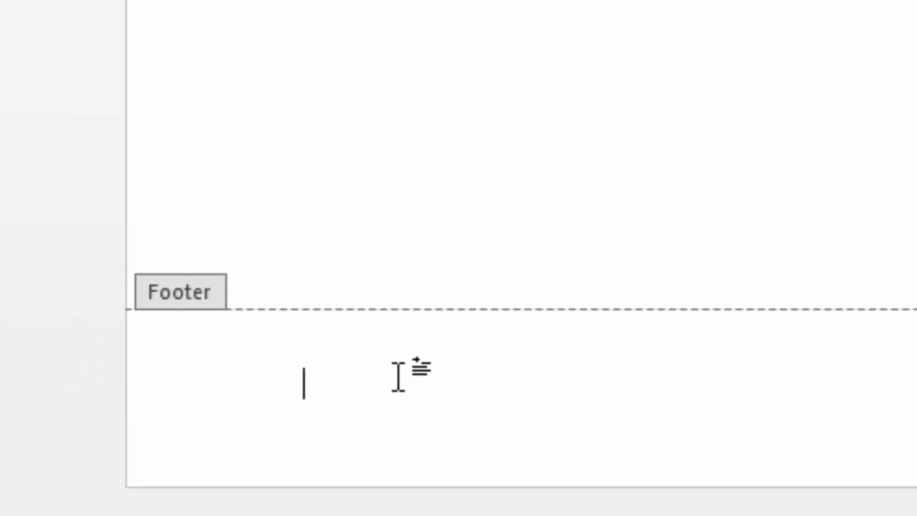
type("sdgsgS")
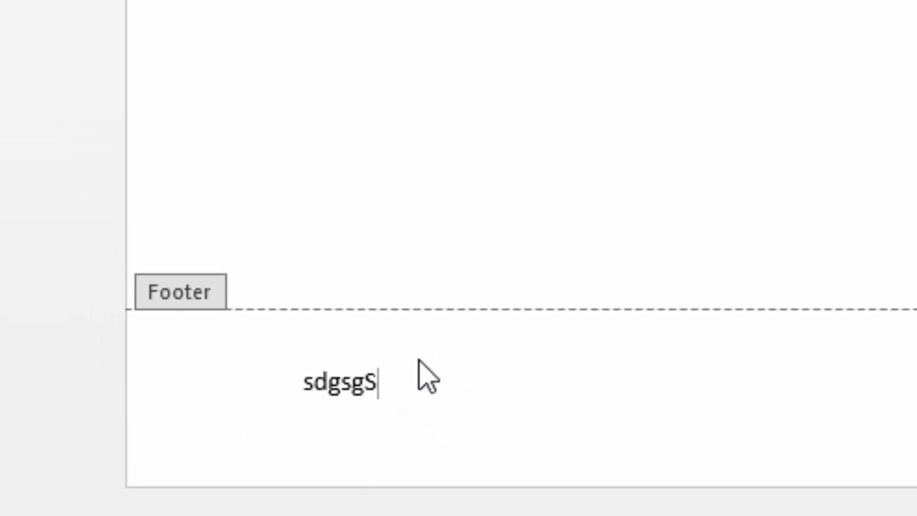
key("BackSpace")
key("BackSpace")
key("BackSpace")
key("BackSpace")
key("BackSpace")
key("BackSpace")
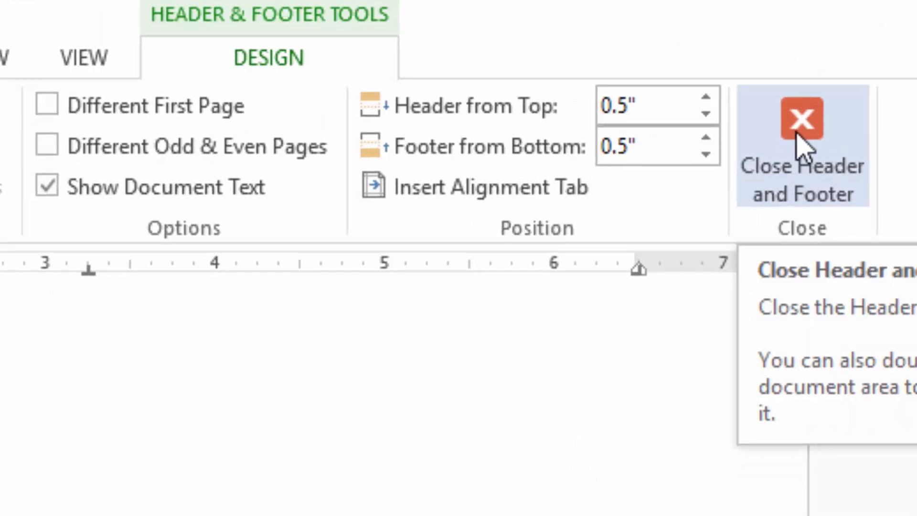
left_click(798, 139)
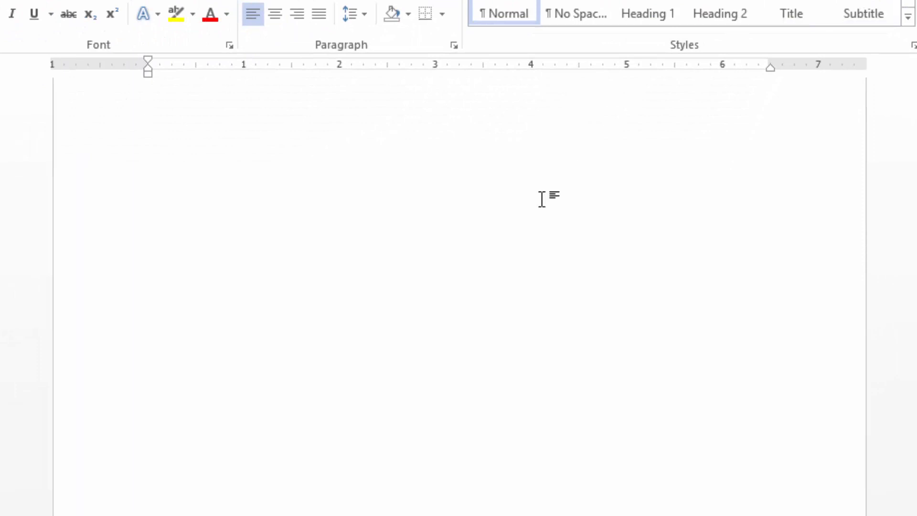
scroll(563, 222, "up", 2)
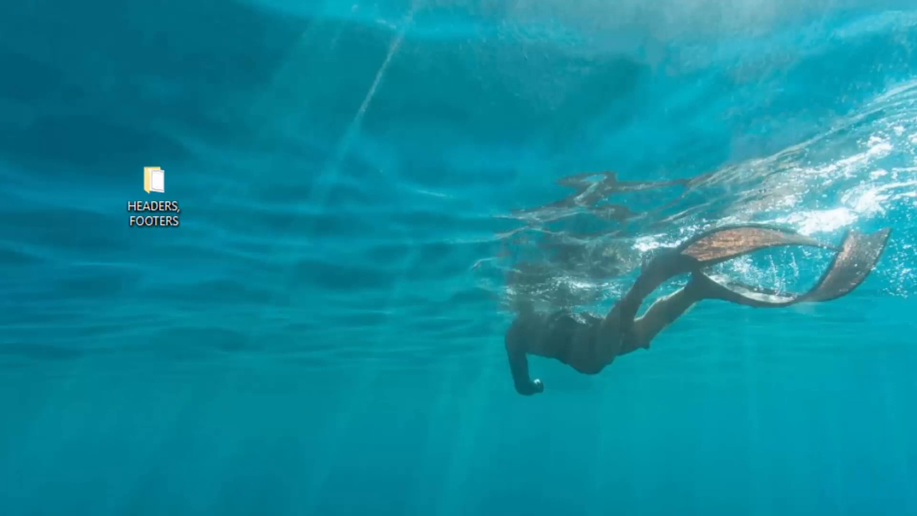
Find the Paint desktop app through the system search and open it.
key("super+s")
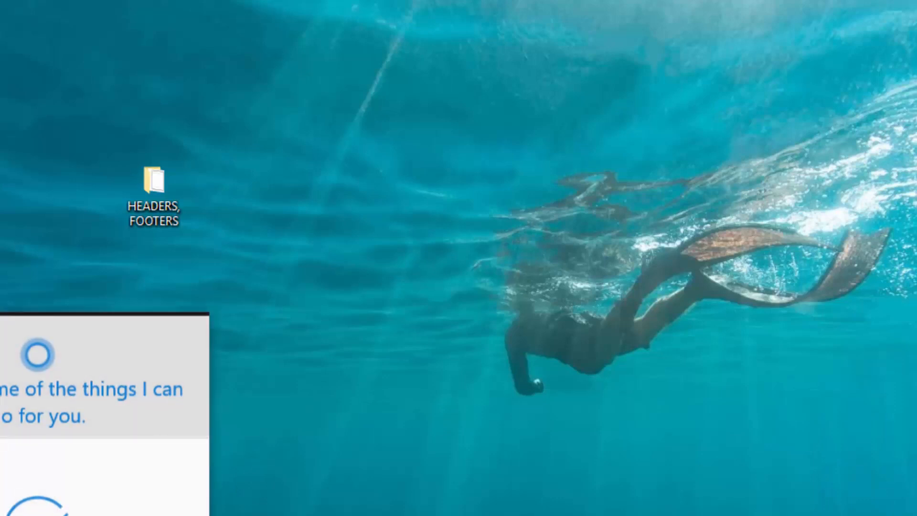
type("paint")
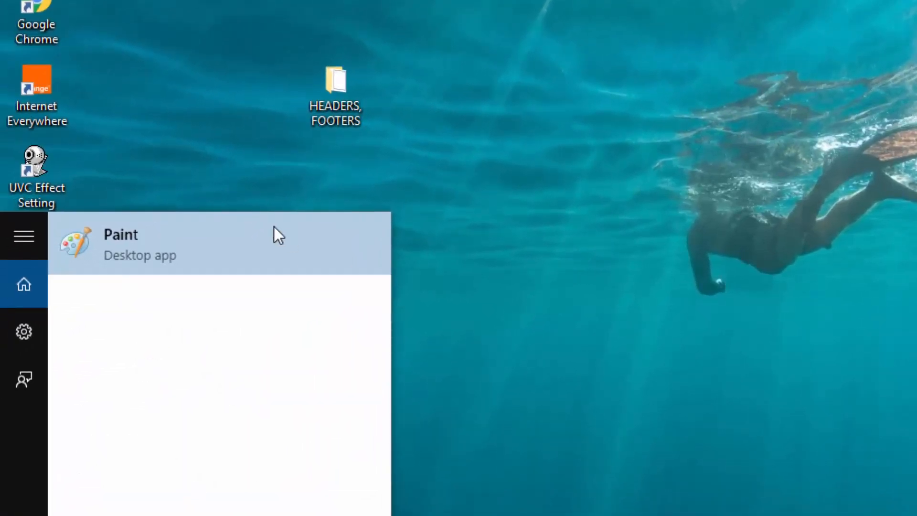
left_click(153, 243)
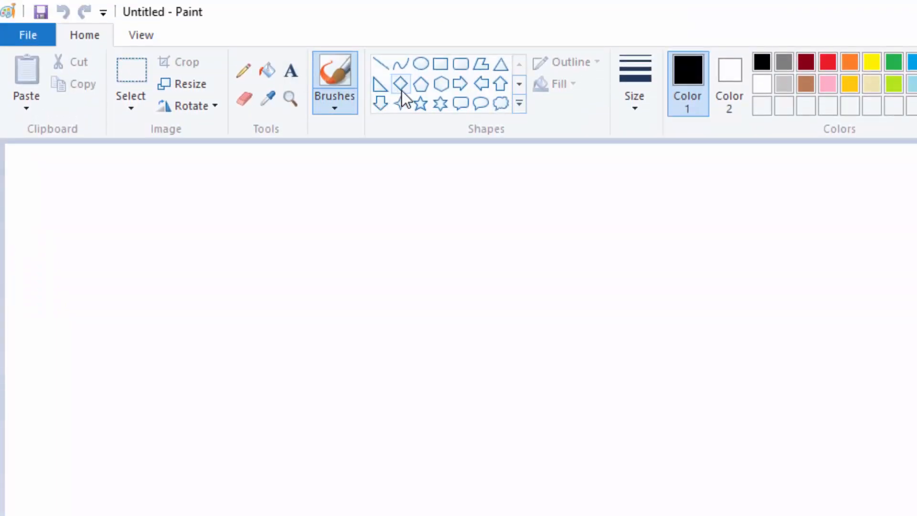
Draw a small red circle on the blank canvas and fill its interior with red.
left_click(423, 62)
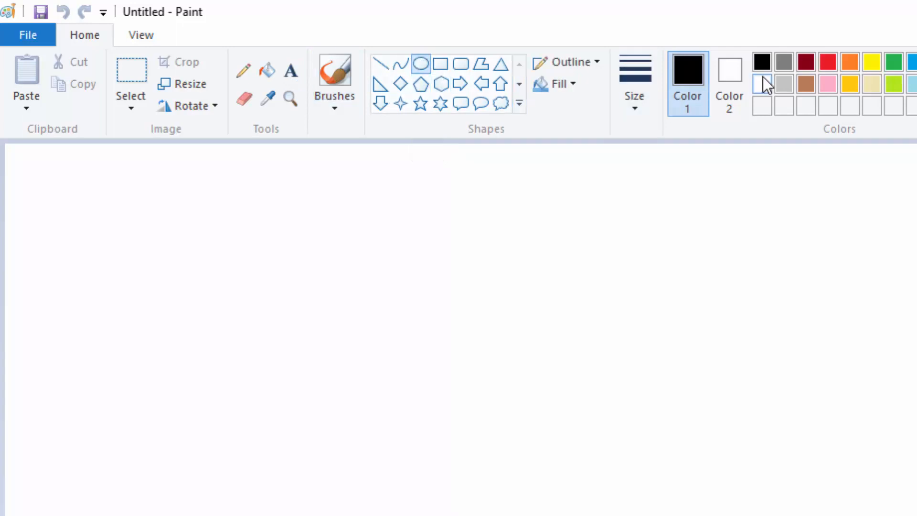
left_click(830, 62)
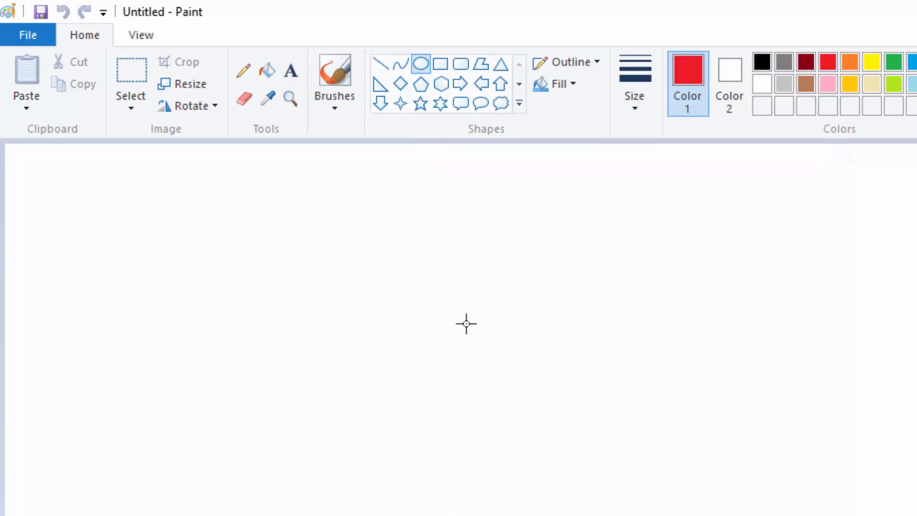
left_click_drag(233, 273, 300, 329)
mouse_move(382, 418)
left_mouse_down()
mouse_move(374, 398)
mouse_move(387, 406)
left_mouse_up()
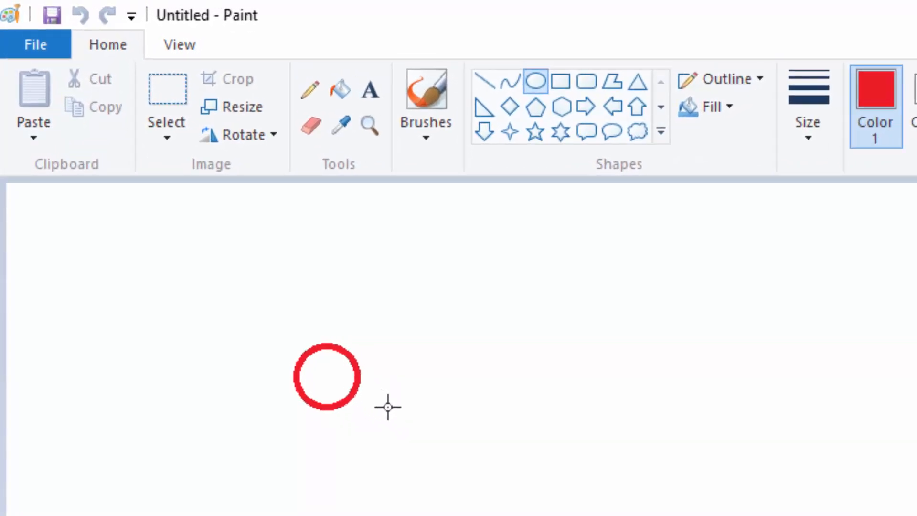
left_click_drag(265, 409, 266, 409)
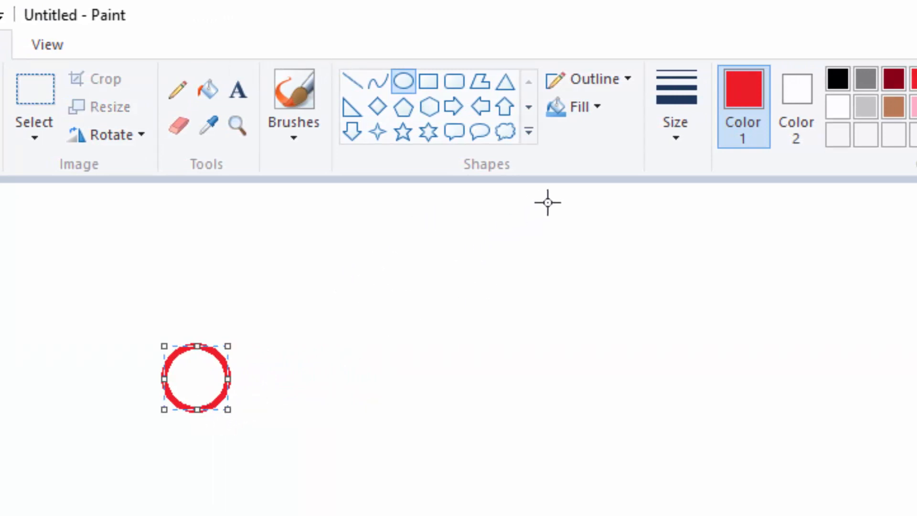
left_click(210, 88)
left_click(201, 356)
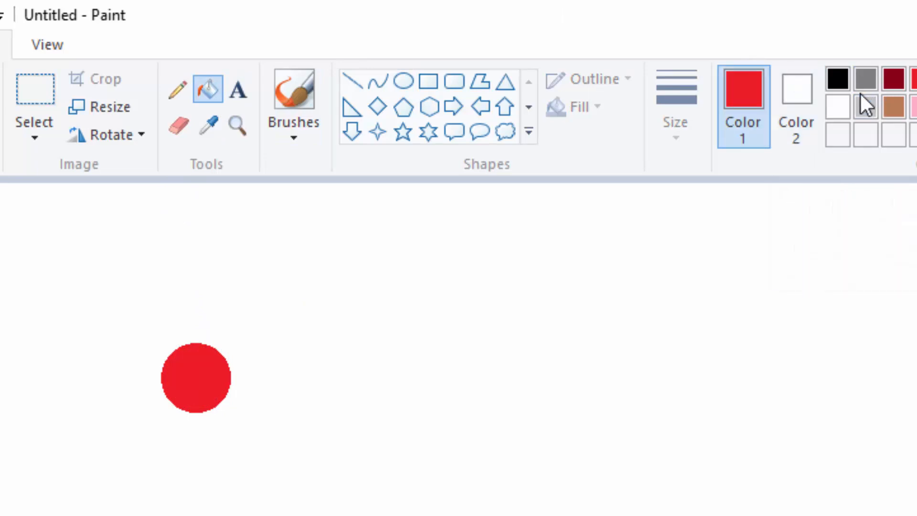
Draw a small black rectangle from the red circle's centre past its right edge and fill it entirely with black.
left_click(839, 75)
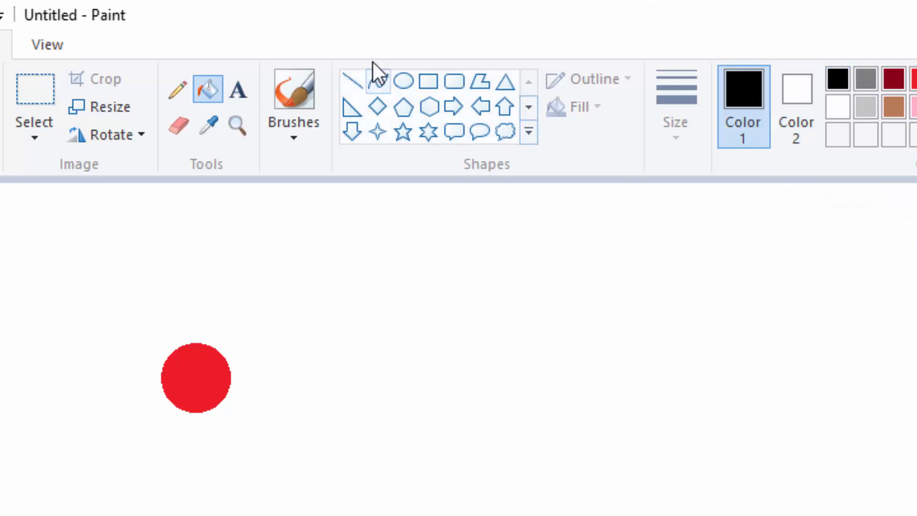
left_click(428, 82)
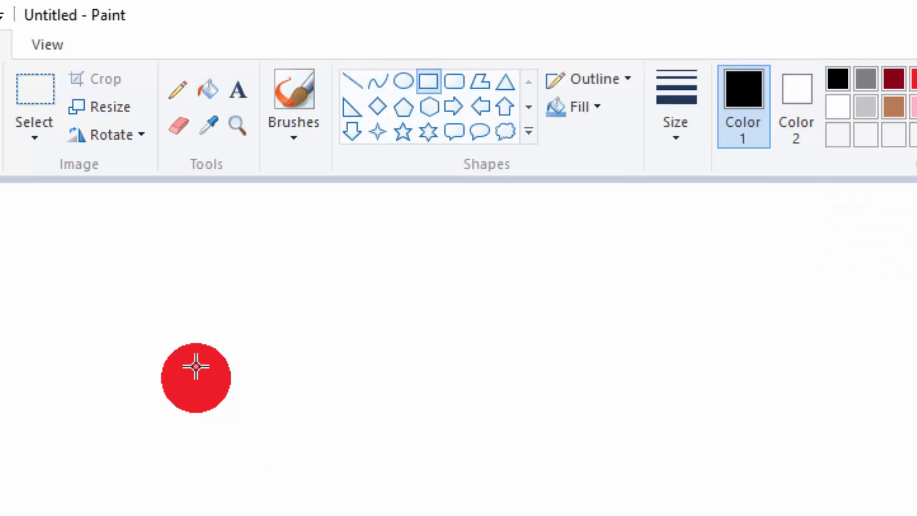
left_click_drag(192, 365, 253, 399)
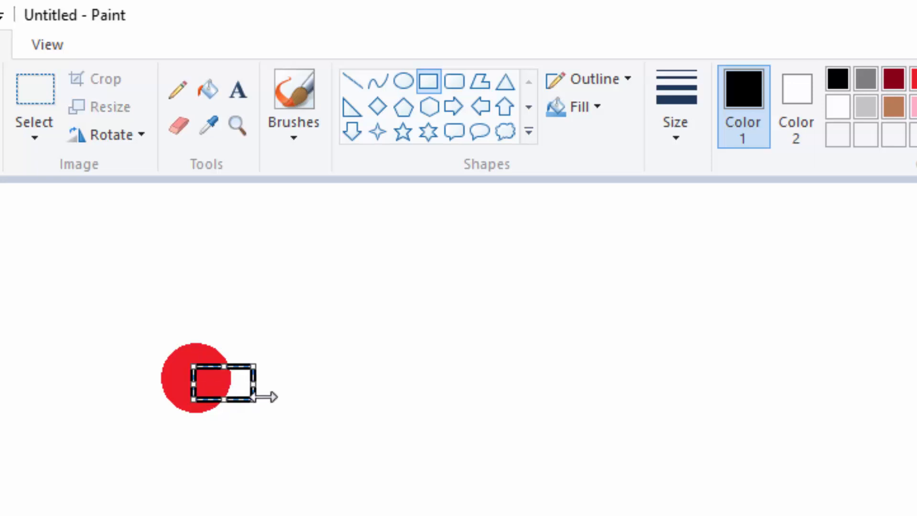
left_click(570, 293)
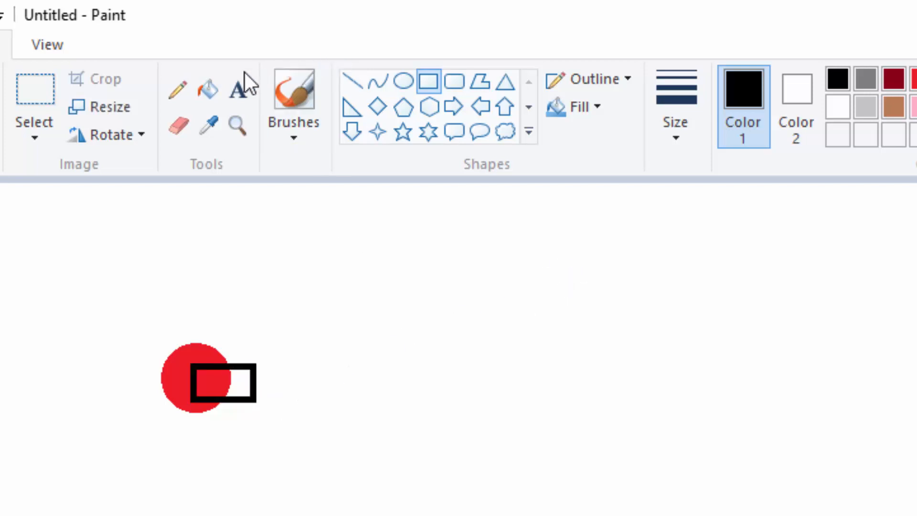
left_click(209, 90)
left_click(240, 382)
left_click(212, 380)
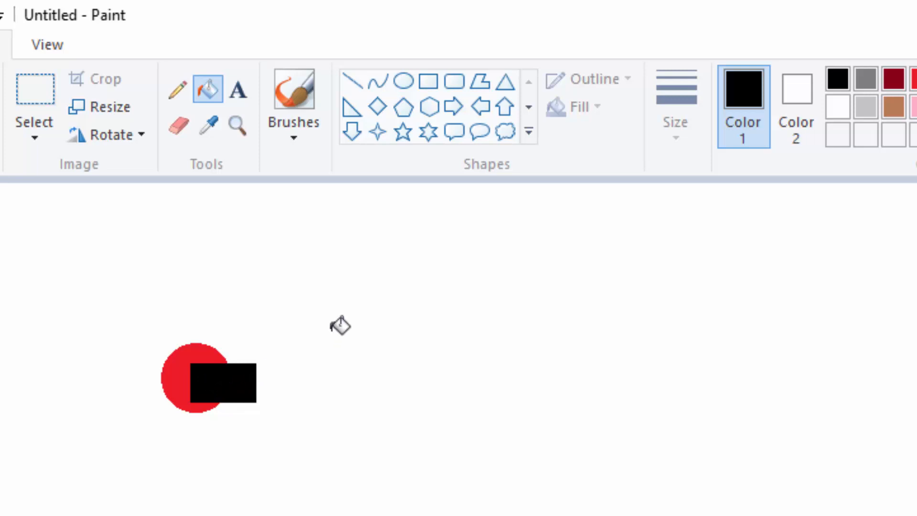
Draw a small white five-point star with the thinnest outline inside the black rectangle's left half and adjust its placement.
left_click(237, 91)
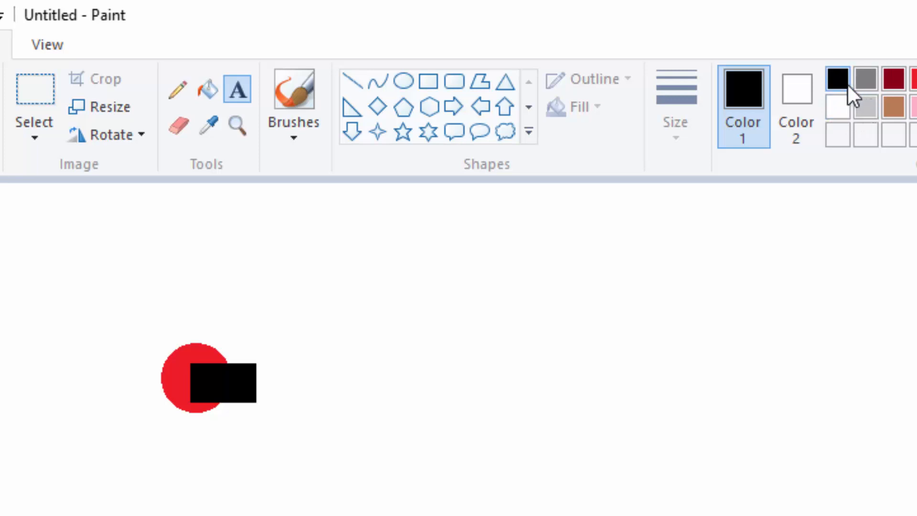
left_click(834, 106)
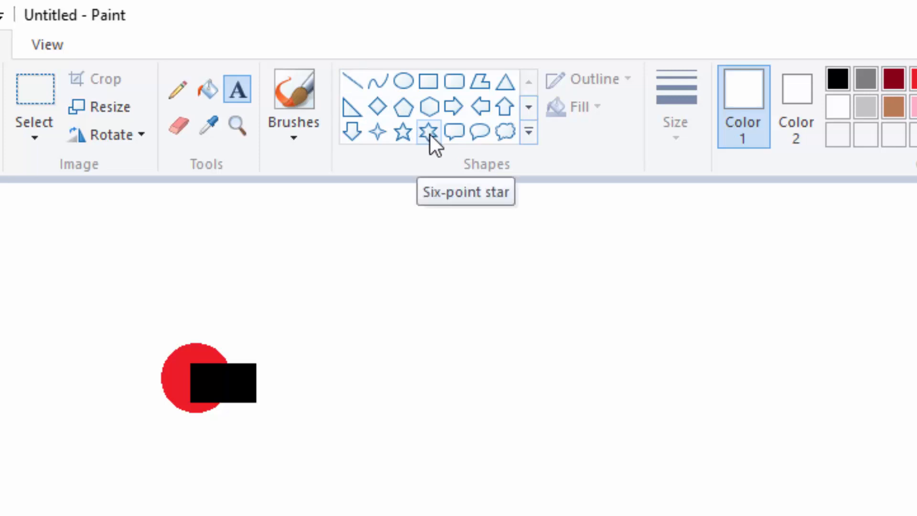
left_click(403, 133)
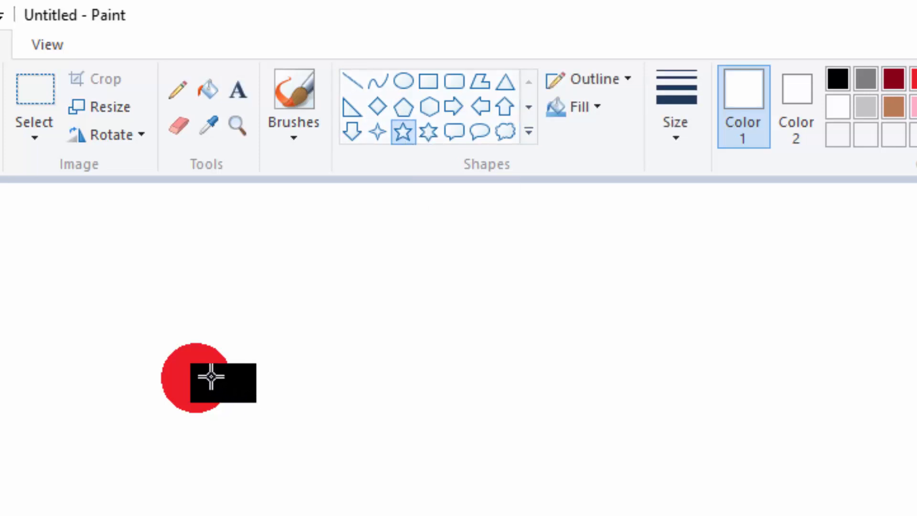
left_click_drag(213, 377, 231, 395)
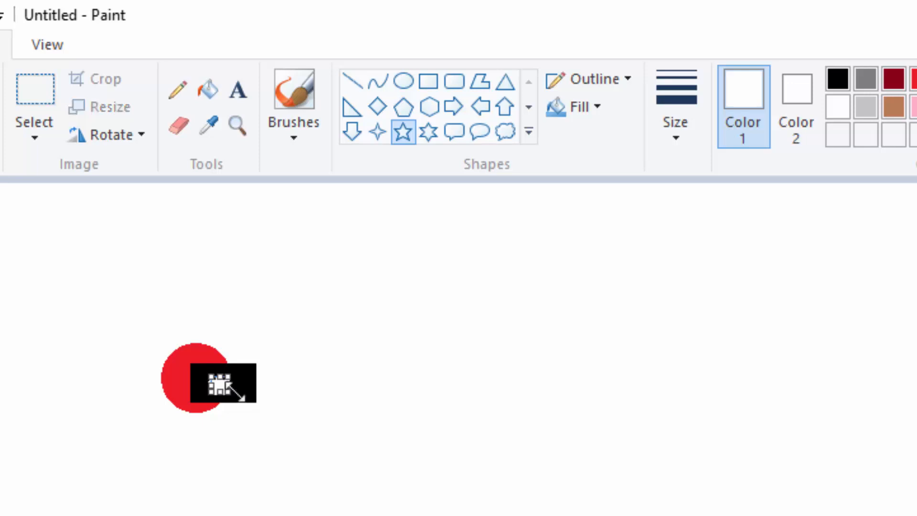
left_click(684, 136)
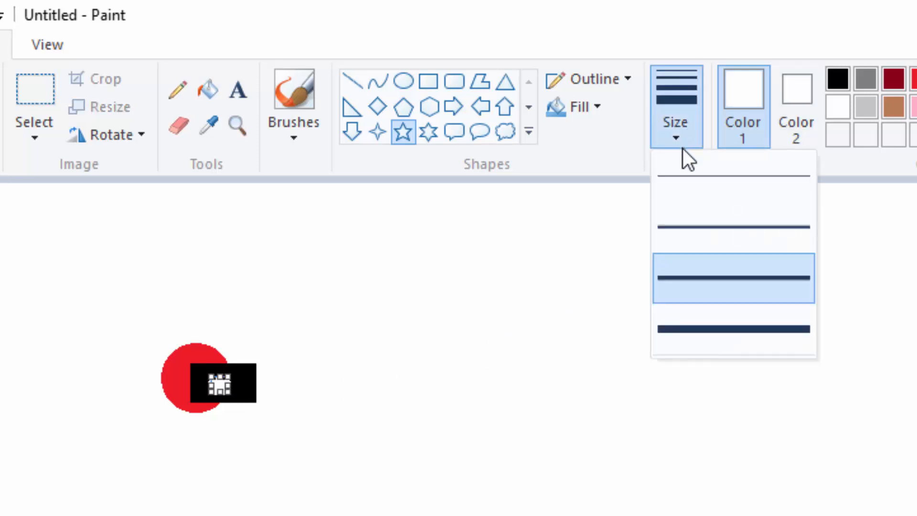
left_click(683, 176)
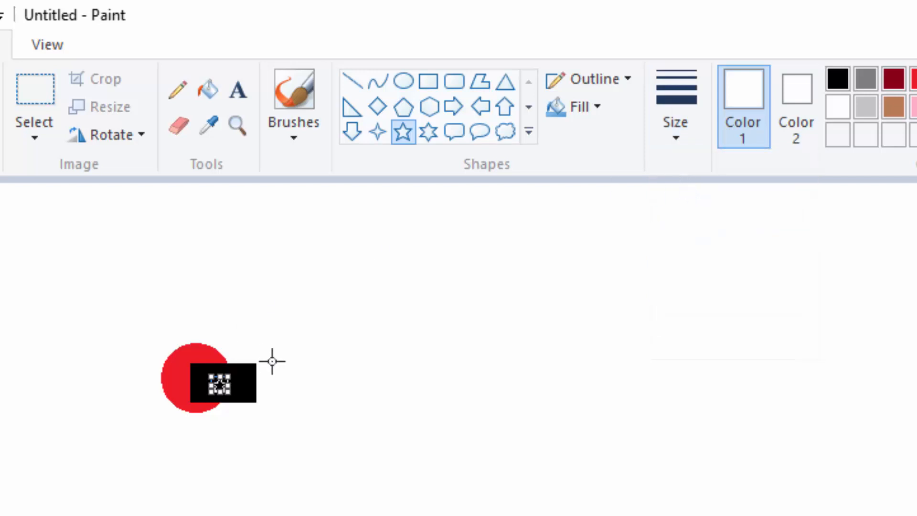
mouse_move(229, 392)
left_mouse_down()
mouse_move(241, 402)
mouse_move(218, 383)
mouse_move(230, 393)
left_mouse_up()
key("Right")
key("Right")
key("Right")
key("Right")
key("Right")
key("Right")
left_click(478, 363)
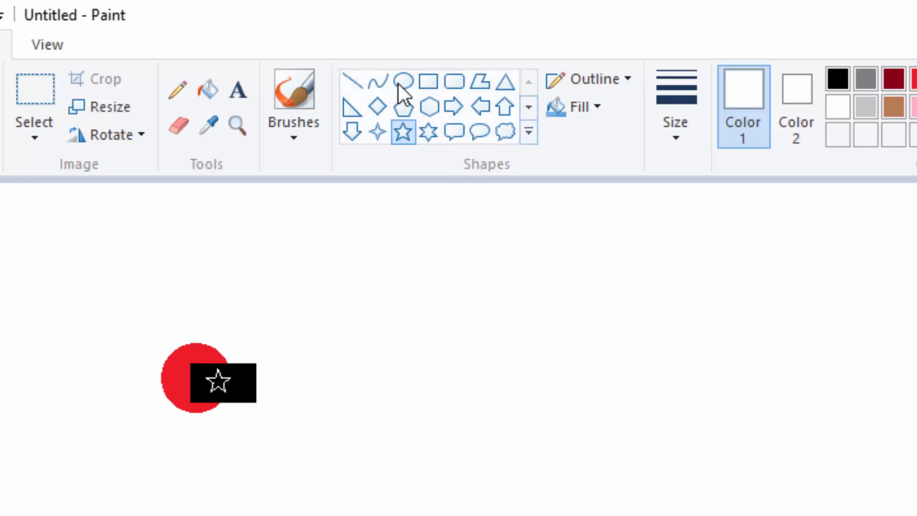
Fill the inside of the five-point star with white.
left_click(208, 89)
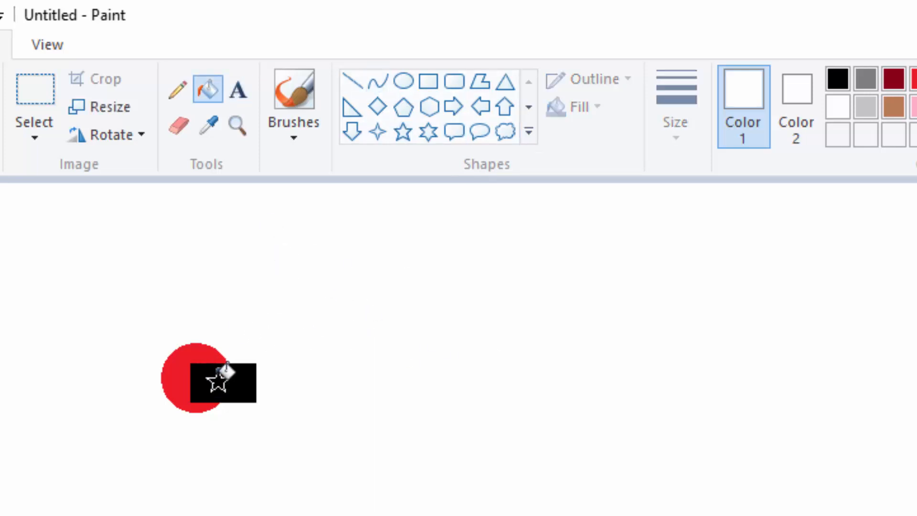
left_click(220, 382)
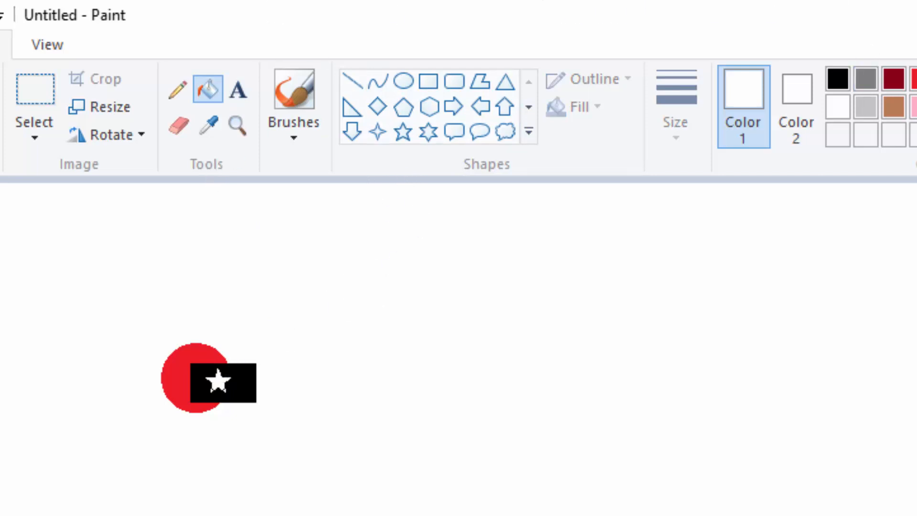
Add a wide indigo text box just beyond the black rectangle's right edge, reading "Happy Kids School".
left_click(842, 48)
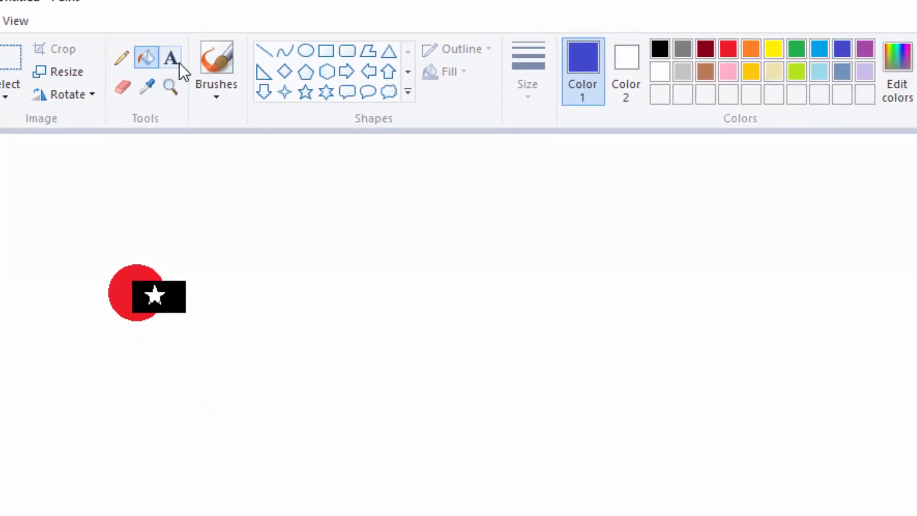
left_click(201, 300)
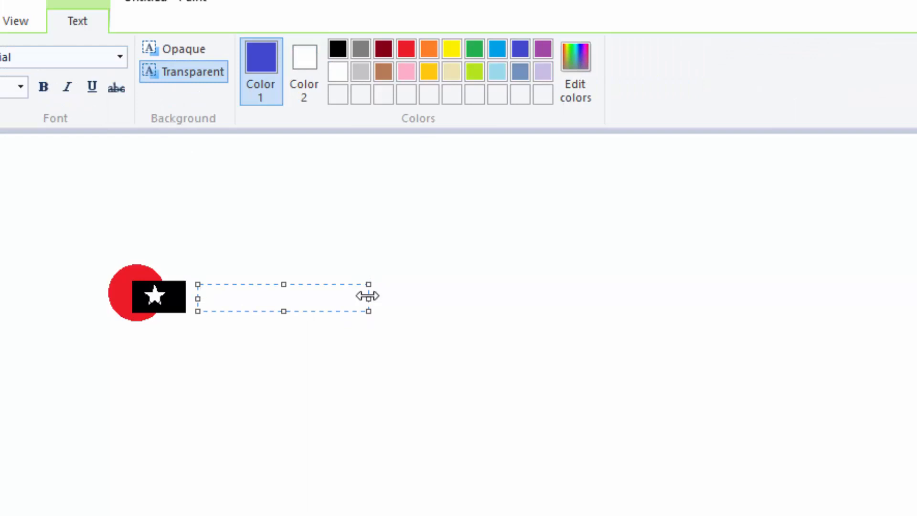
left_click_drag(368, 296, 575, 298)
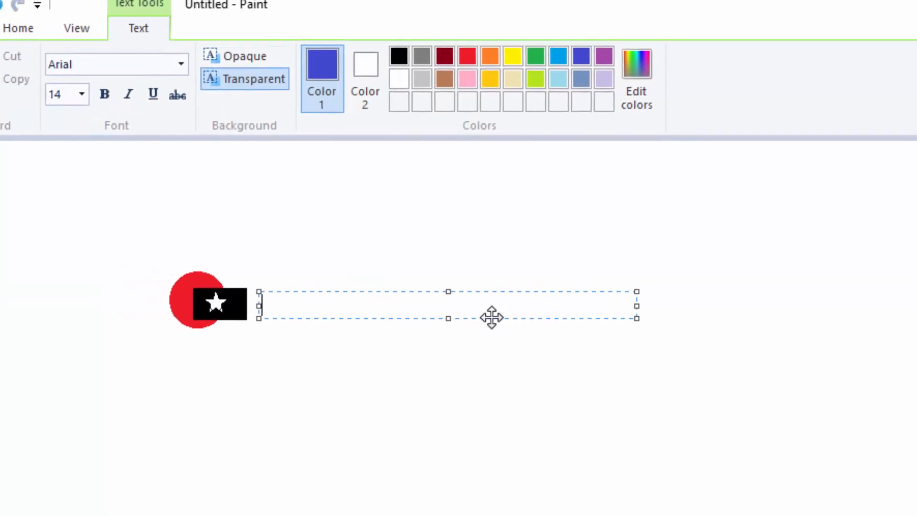
type("Happy Kids")
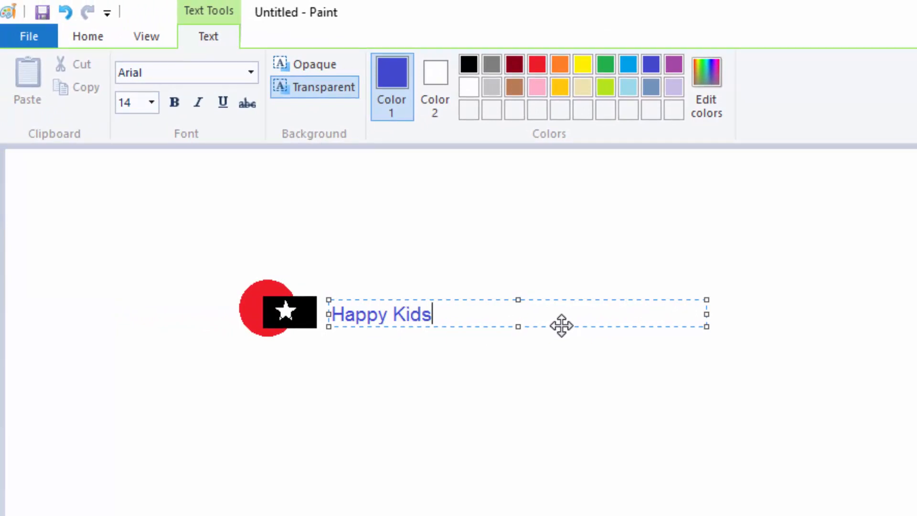
type(" School")
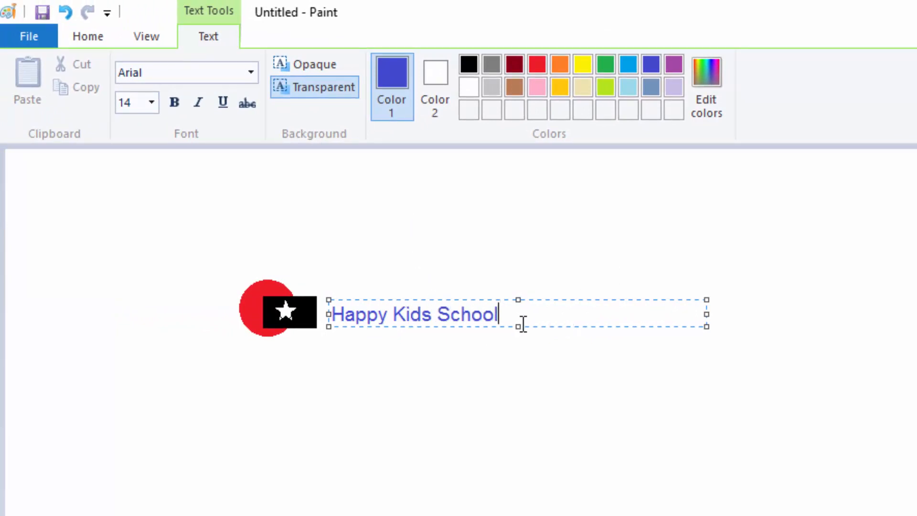
Format the school name as bold 18-point Britannic Bold, shift it slightly up and closer to the black rectangle, and commit the text.
left_click_drag(520, 326, 203, 285)
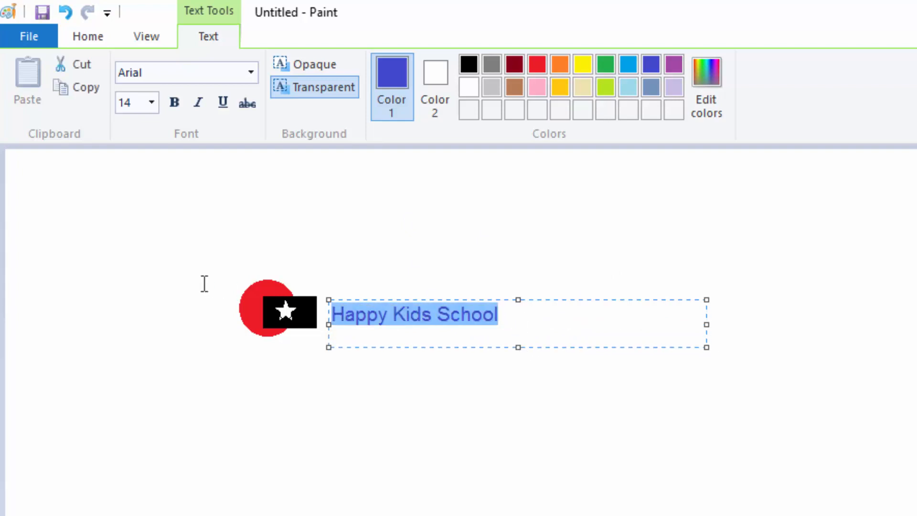
left_click(149, 107)
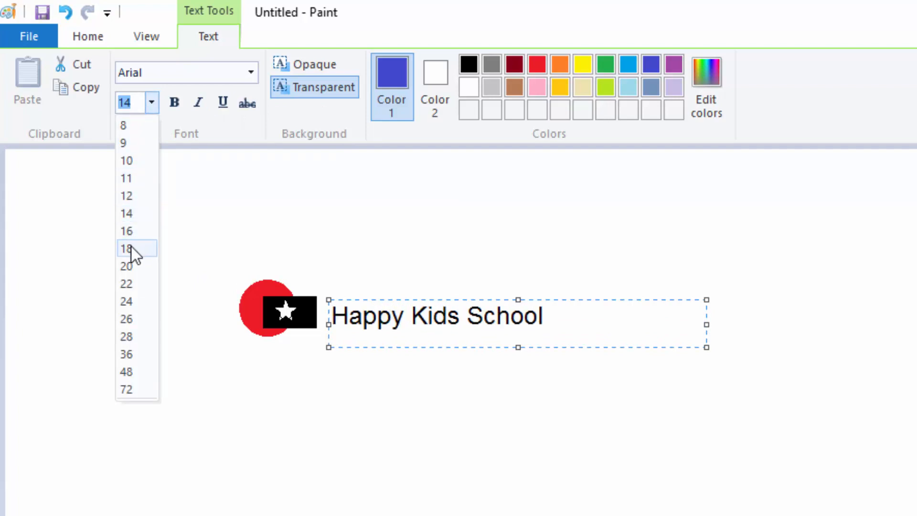
left_click(131, 246)
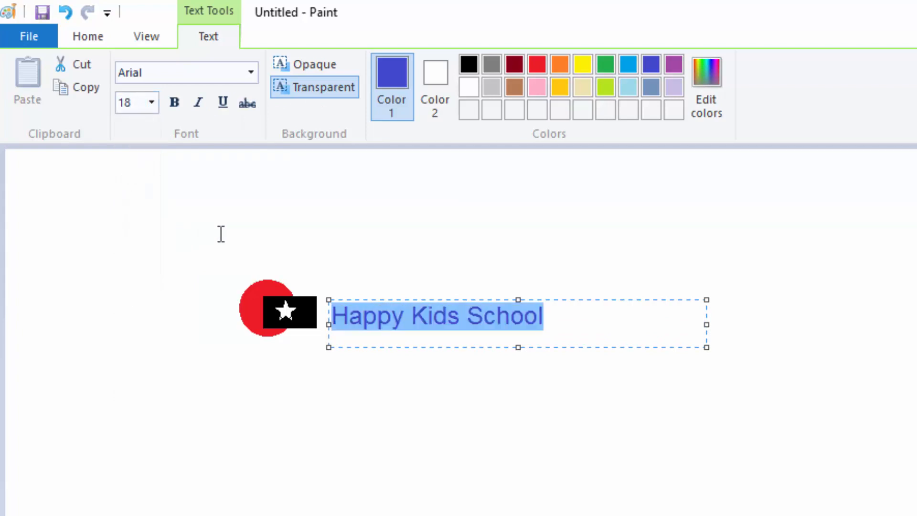
left_click(176, 102)
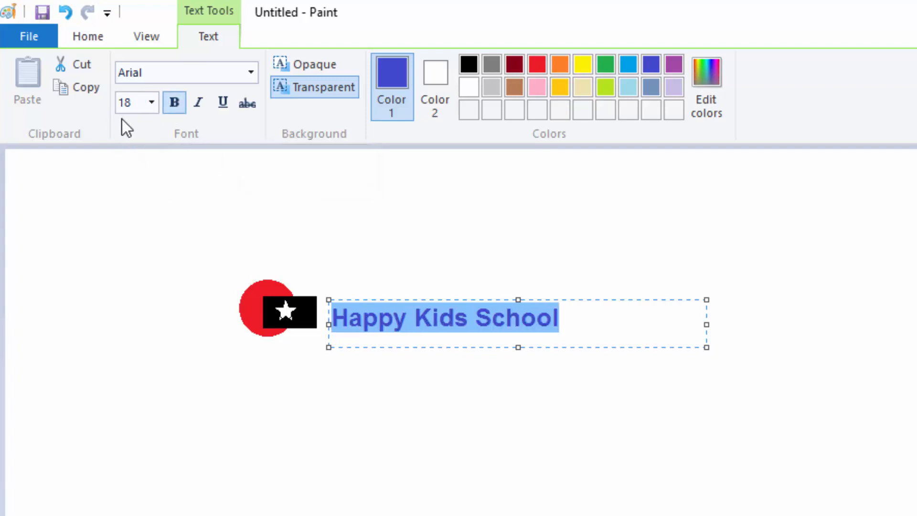
left_click(251, 74)
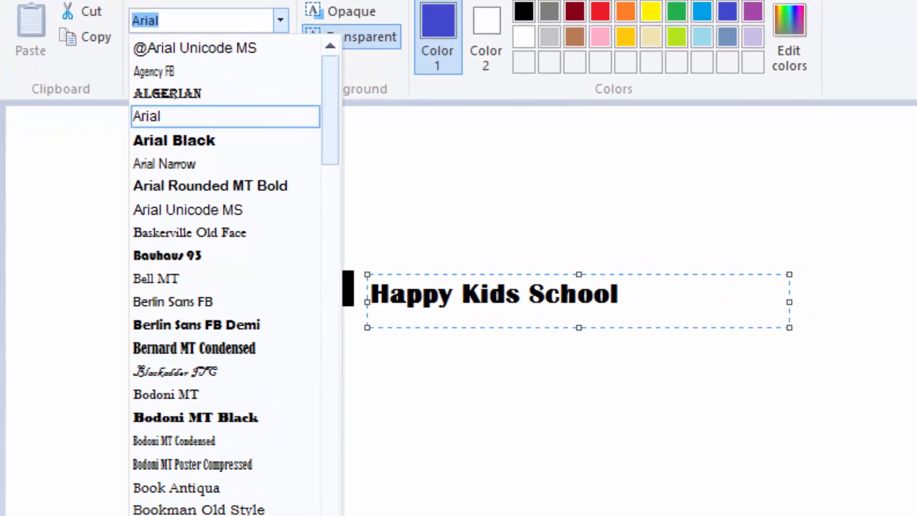
left_click(166, 515)
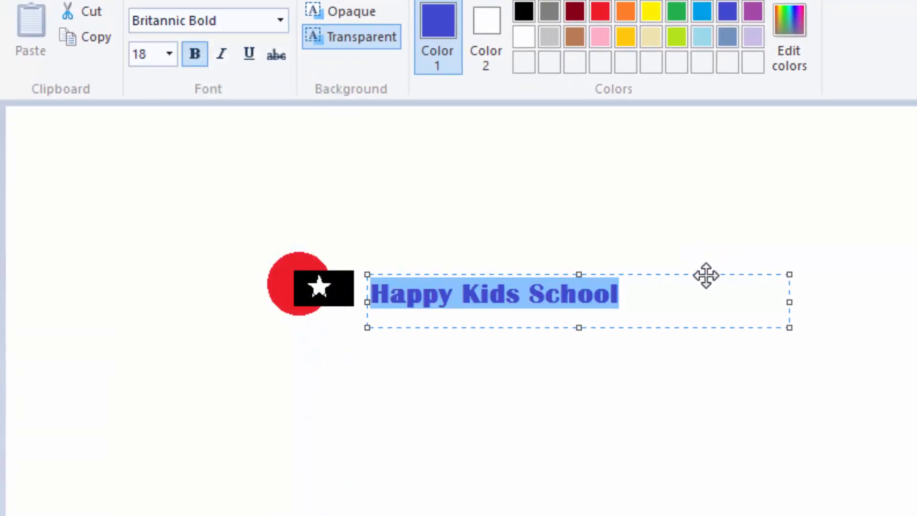
mouse_move(706, 273)
left_mouse_down()
mouse_move(714, 263)
mouse_move(701, 266)
left_mouse_up()
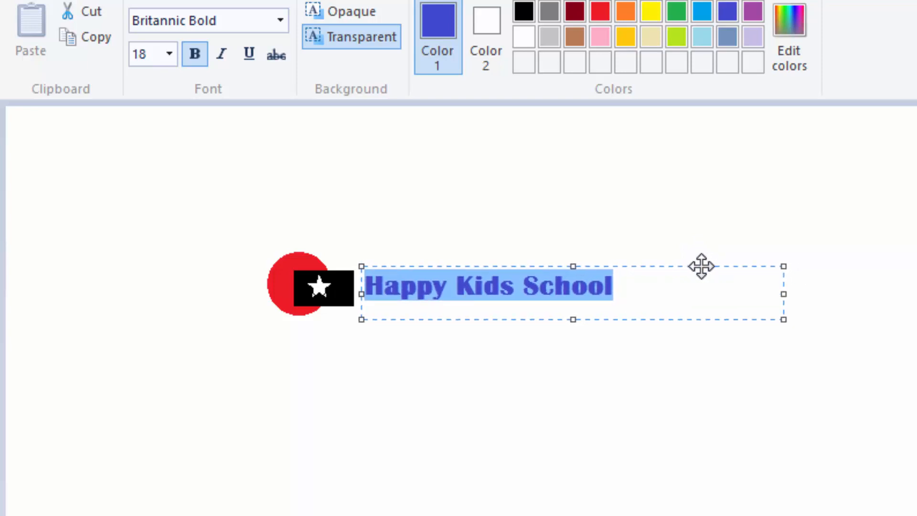
left_click(807, 144)
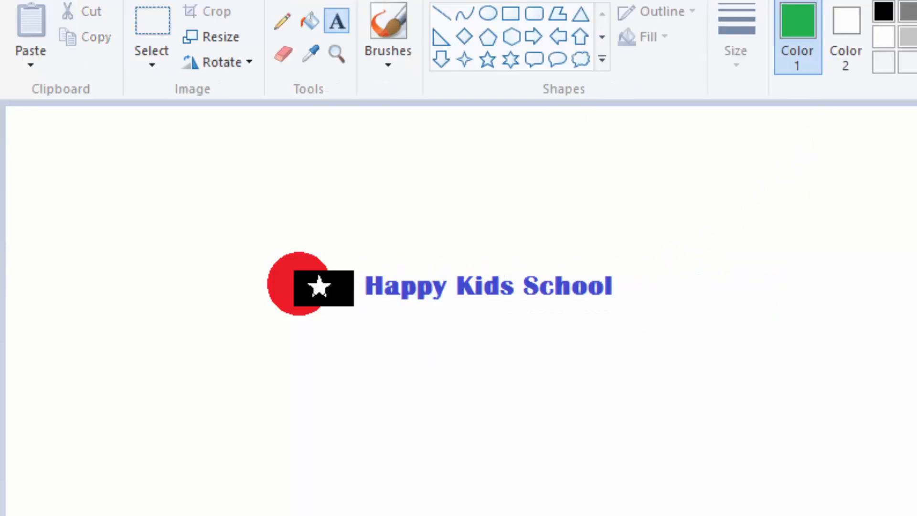
Start a wide black text box beneath the school name, containing "P.O Box".
left_click(884, 8)
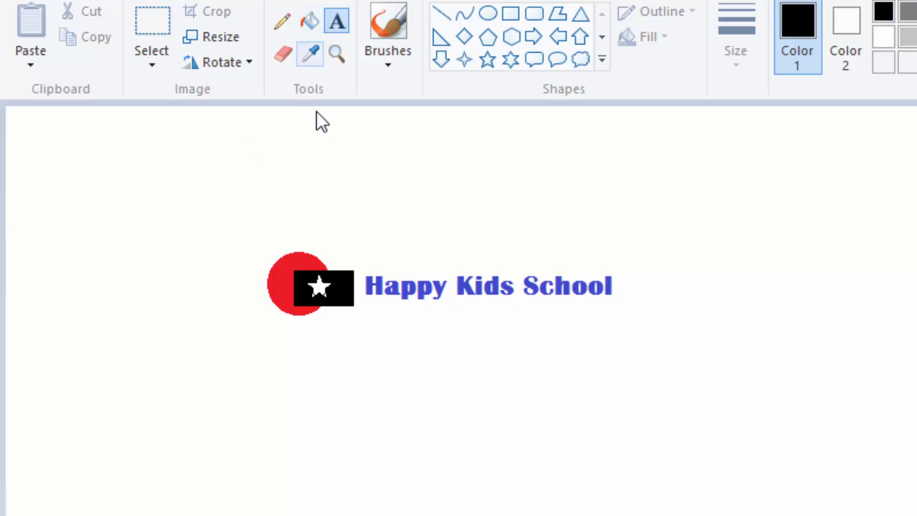
left_click(321, 321)
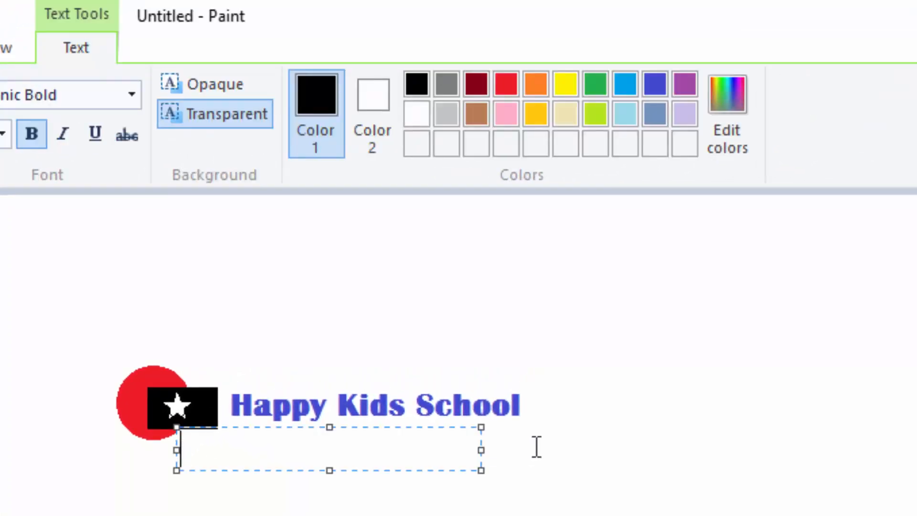
left_click_drag(482, 450, 857, 454)
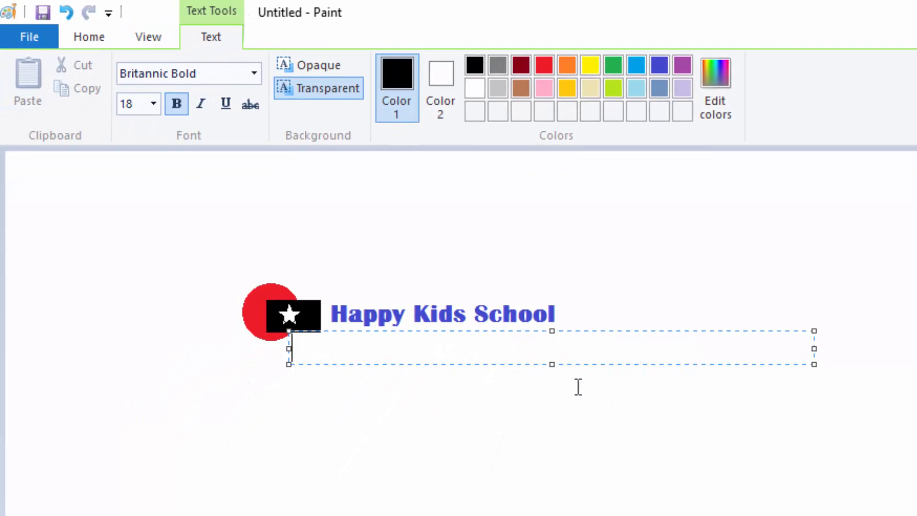
type("P.O")
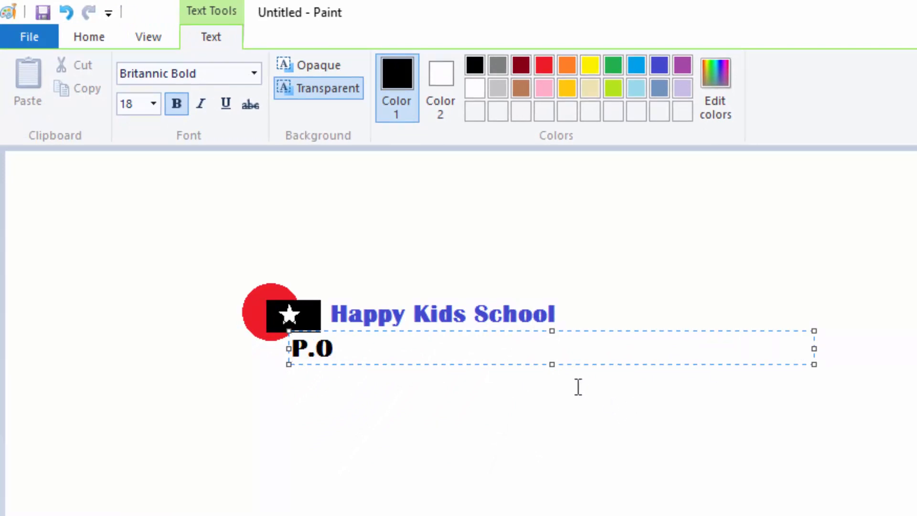
type(" Box")
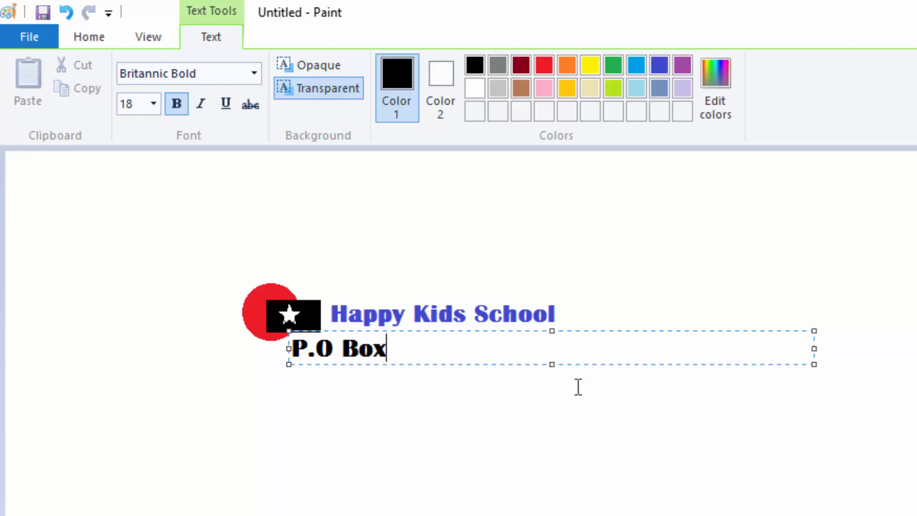
Format the "P.O Box" text as Arial, size 11, without bold.
left_click_drag(395, 349, 169, 328)
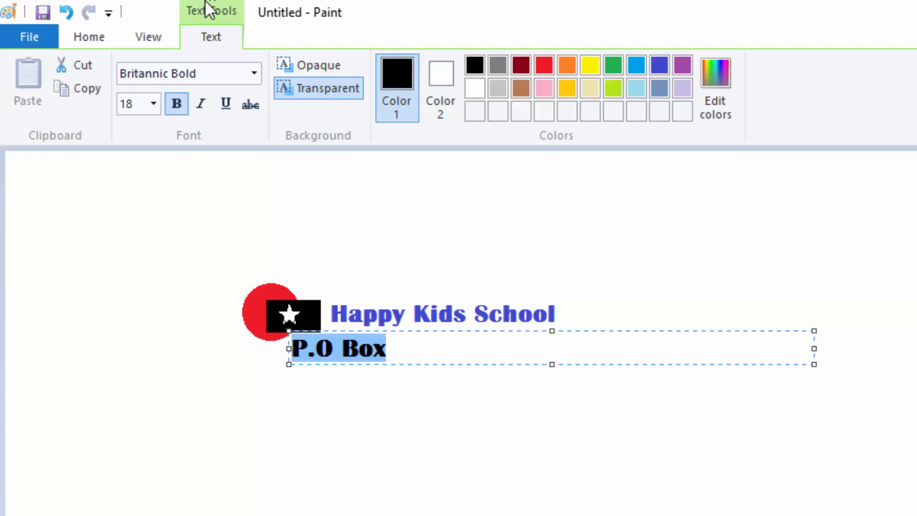
left_click(162, 74)
type("Arial")
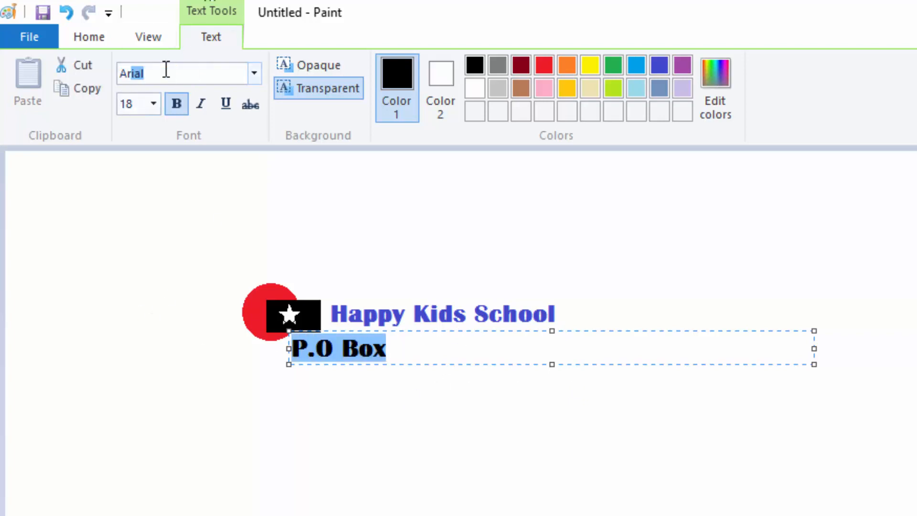
key("Return")
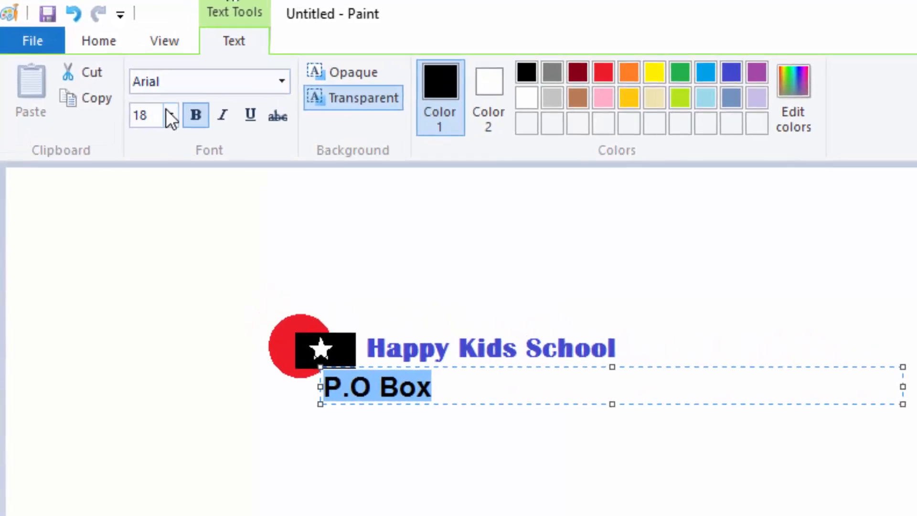
left_click(166, 115)
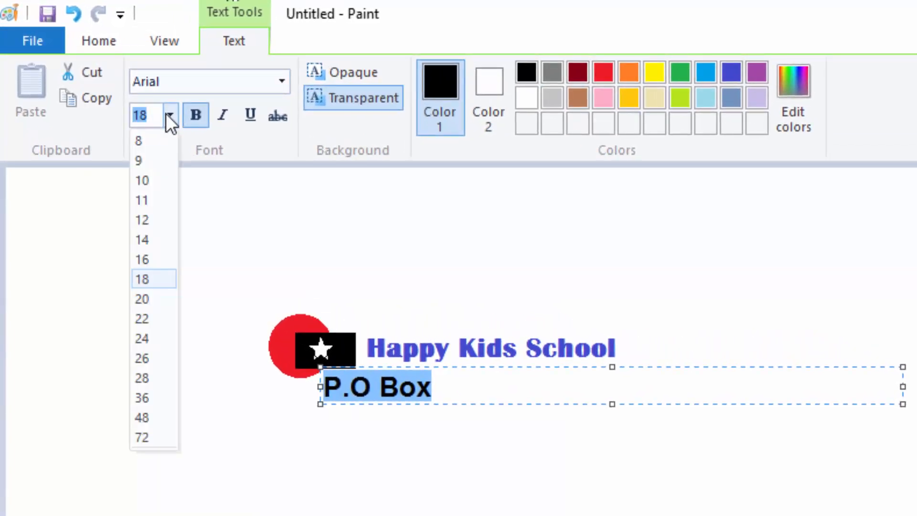
left_click(145, 200)
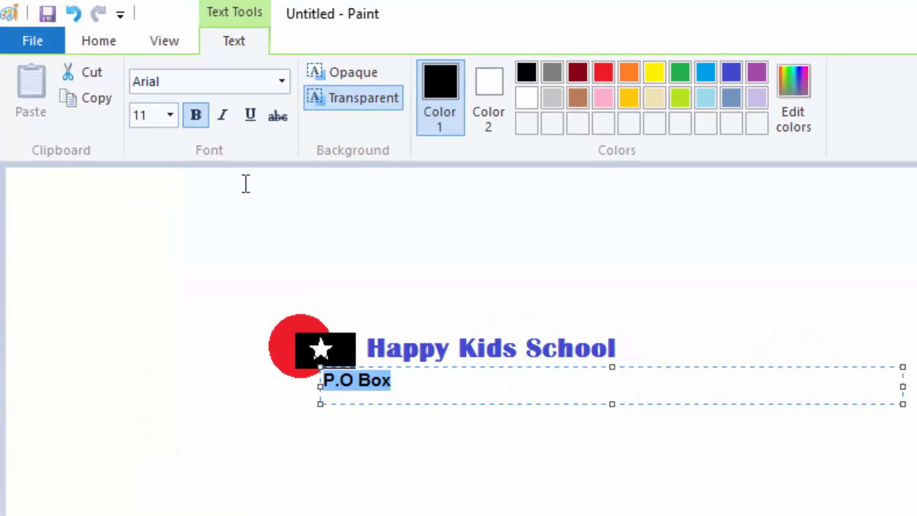
left_click(198, 115)
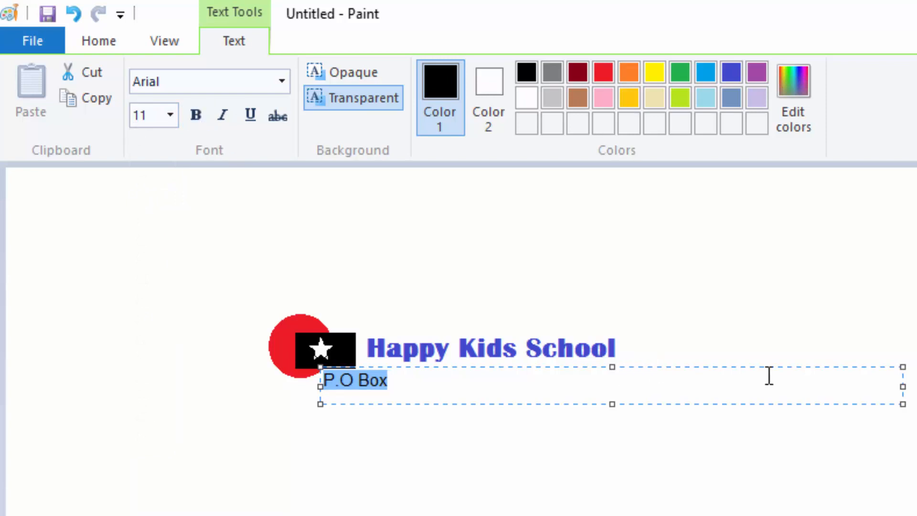
Align the "P.O Box" text box under the start of the school name and set its font size to 10.
left_click_drag(788, 368, 834, 368)
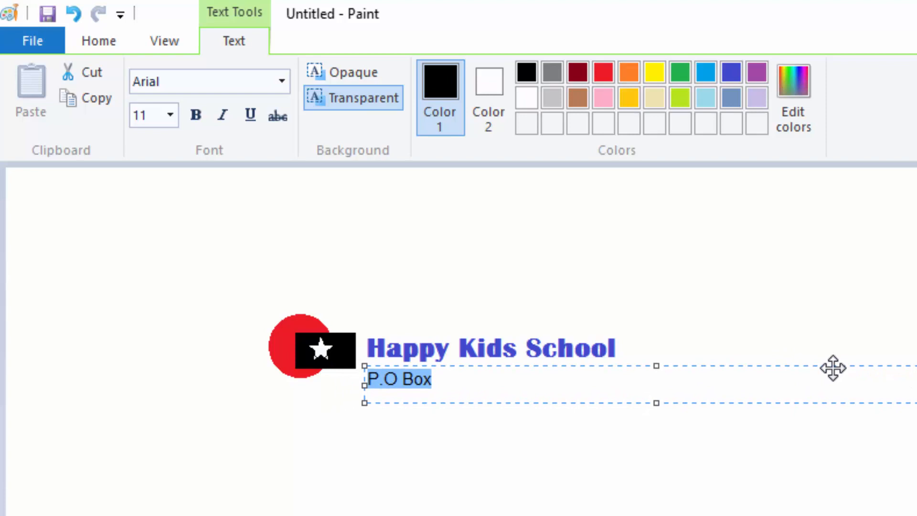
left_click(440, 379)
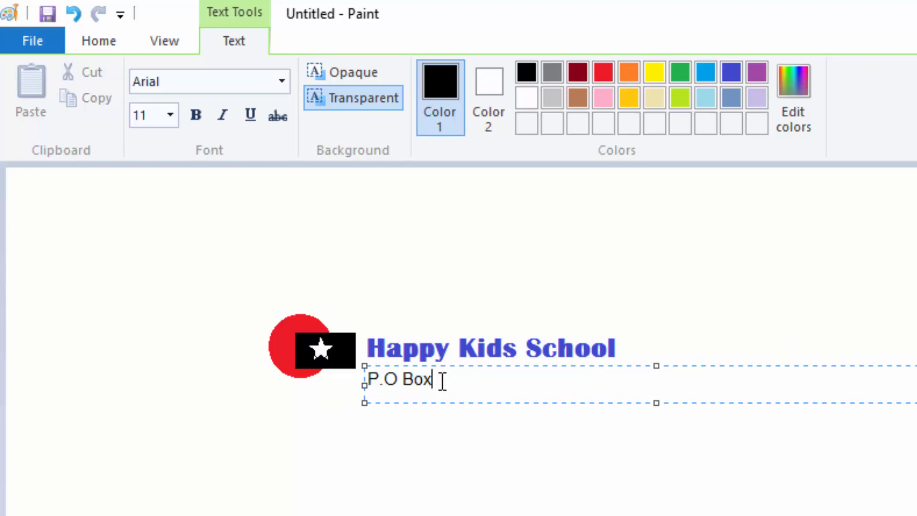
left_click_drag(454, 377, 227, 331)
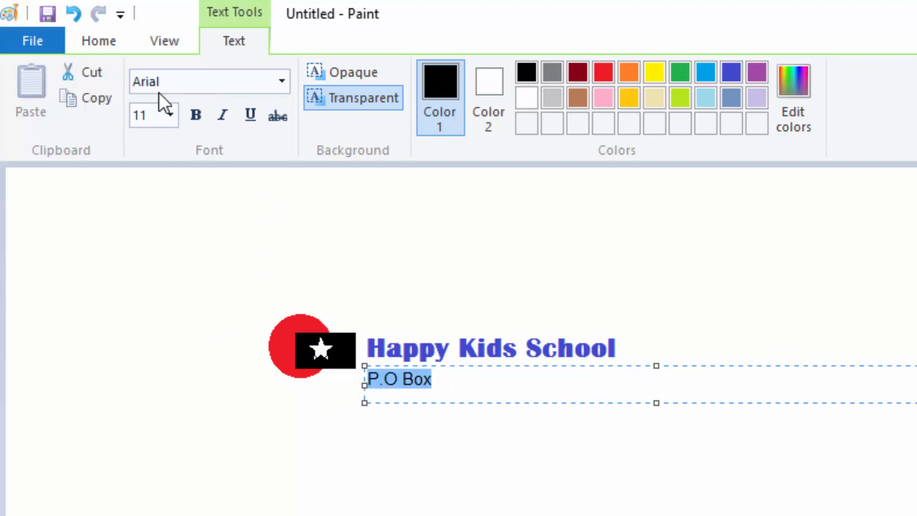
left_click(169, 115)
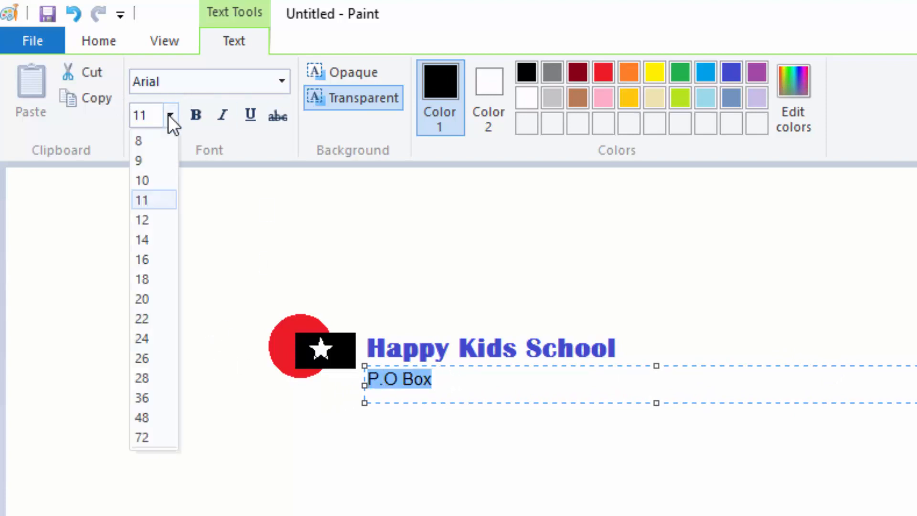
left_click(140, 184)
Complete the contact line with the school's box number and city, followed by "Tel:" and the telephone number.
left_click(432, 383)
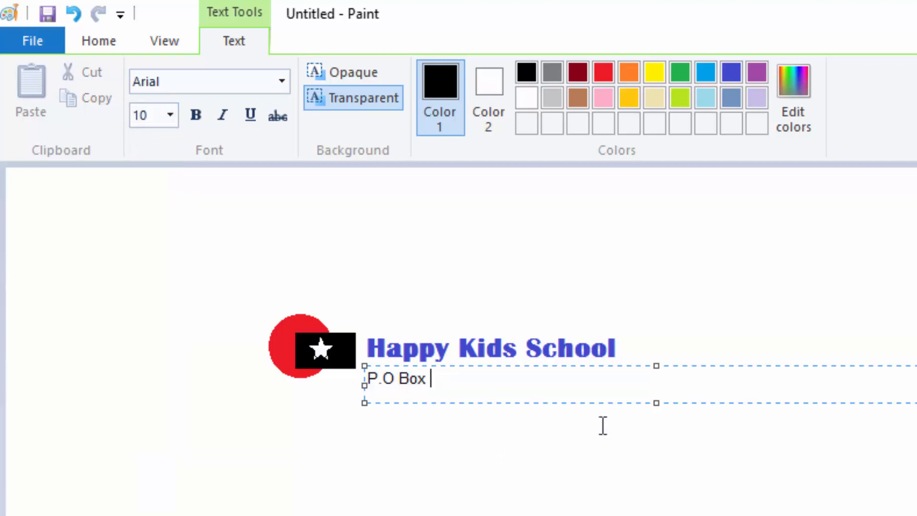
type("2003 Nai")
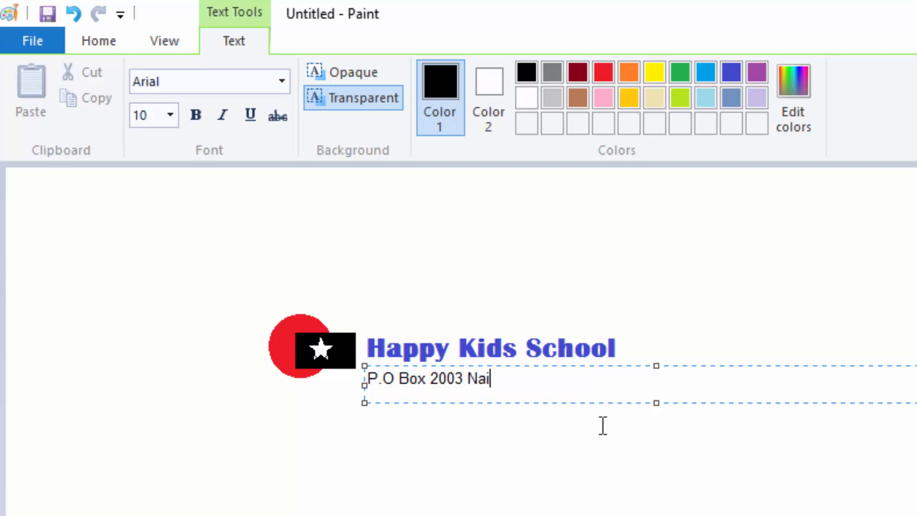
type("robi")
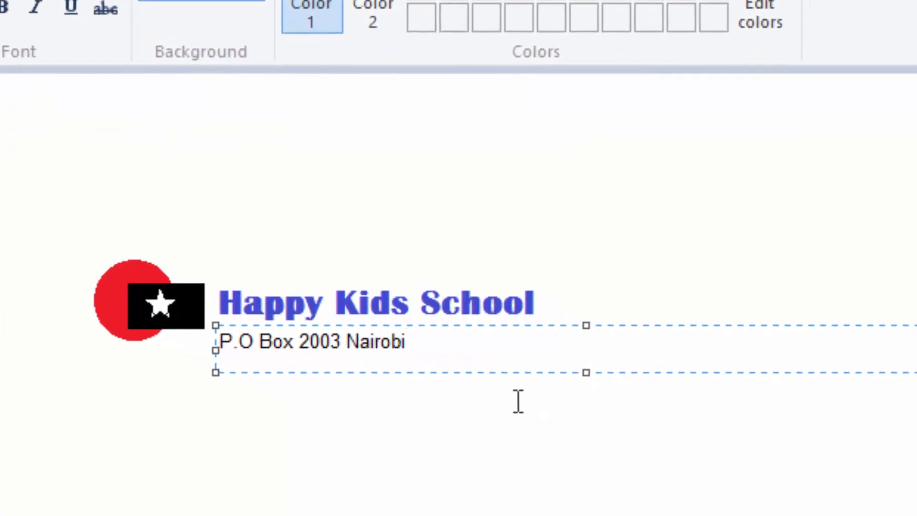
type(". Tele")
key("BackSpace")
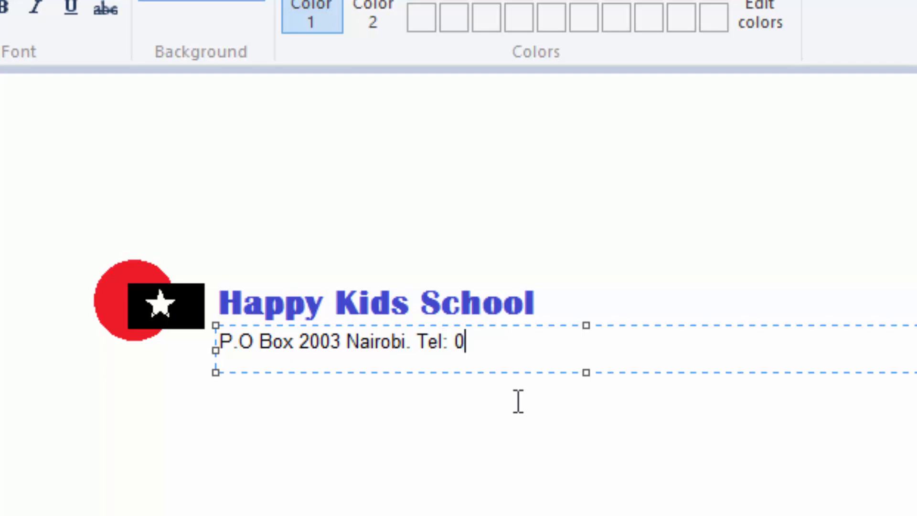
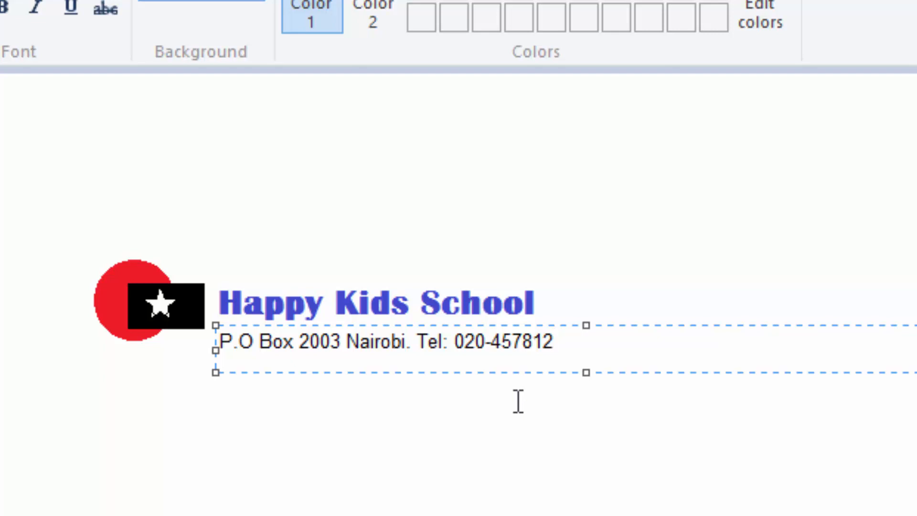
Finish the contact line by adding "Email:" followed by the school's e-mail address, and commit the text box.
type("Emai")
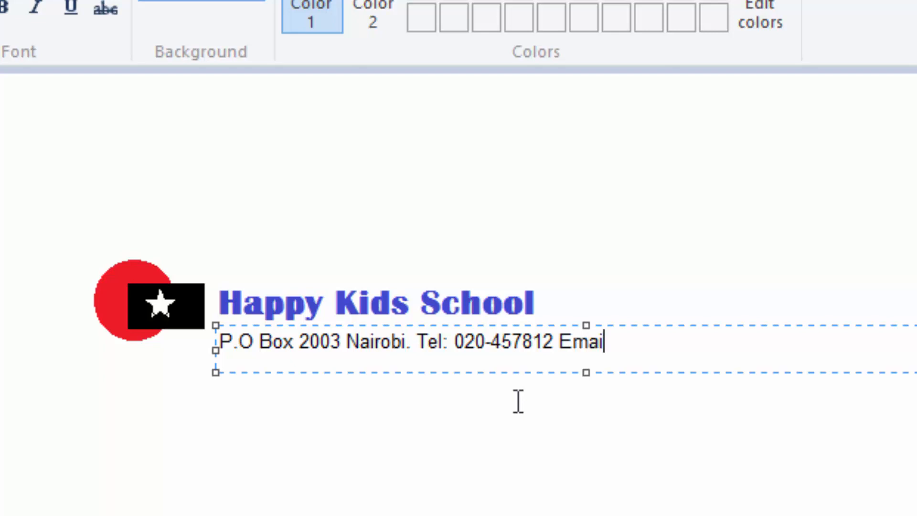
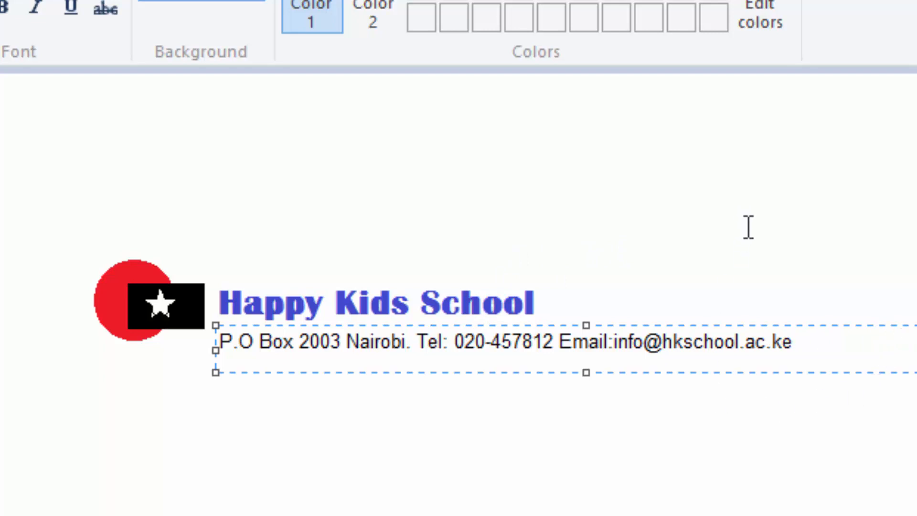
left_click(749, 243)
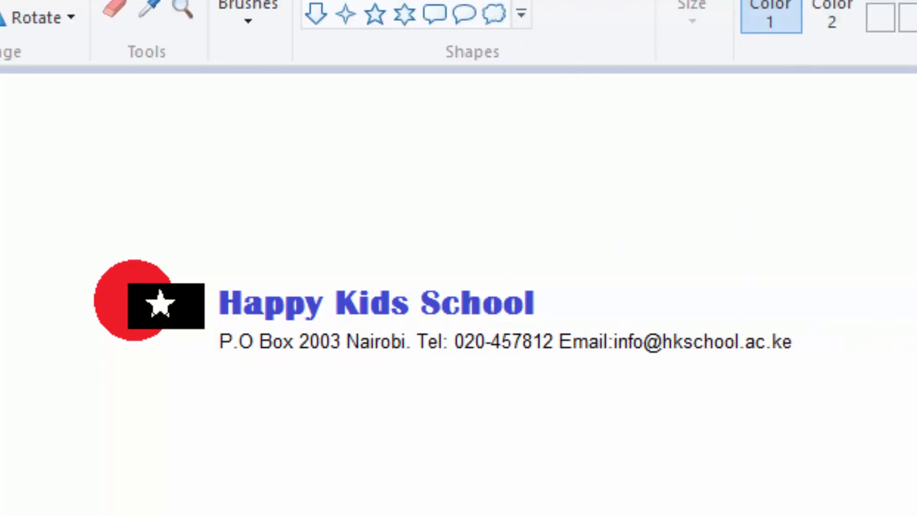
Draw a green horizontal line in the second-thinnest width beneath the contact details, spanning from the logo to the end of the text.
left_click(263, 48)
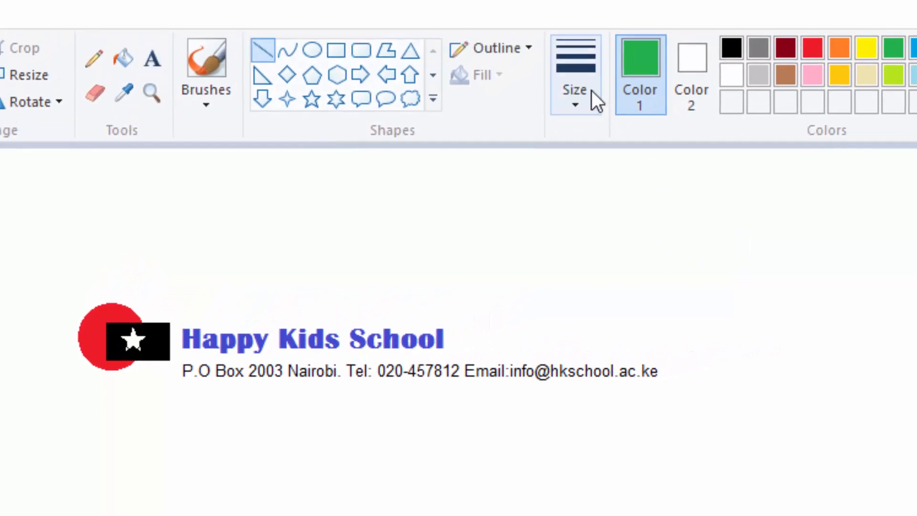
left_click(584, 95)
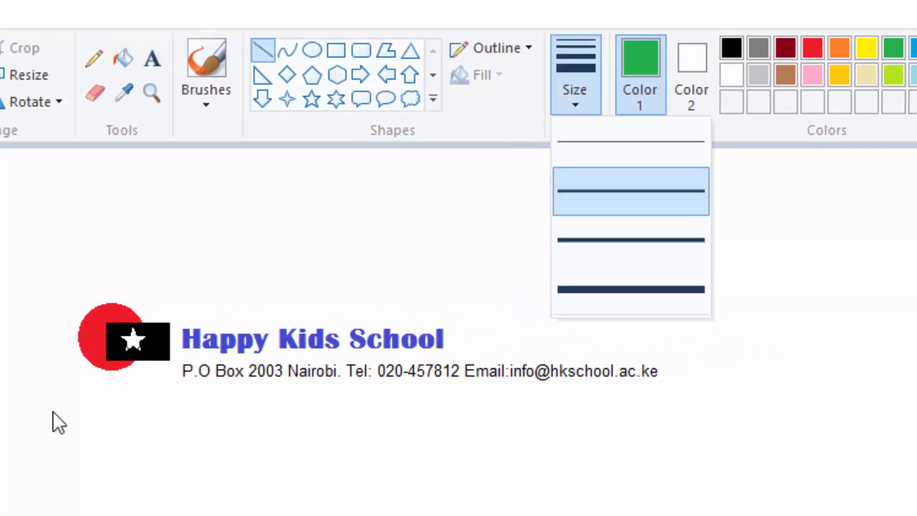
left_click(157, 263)
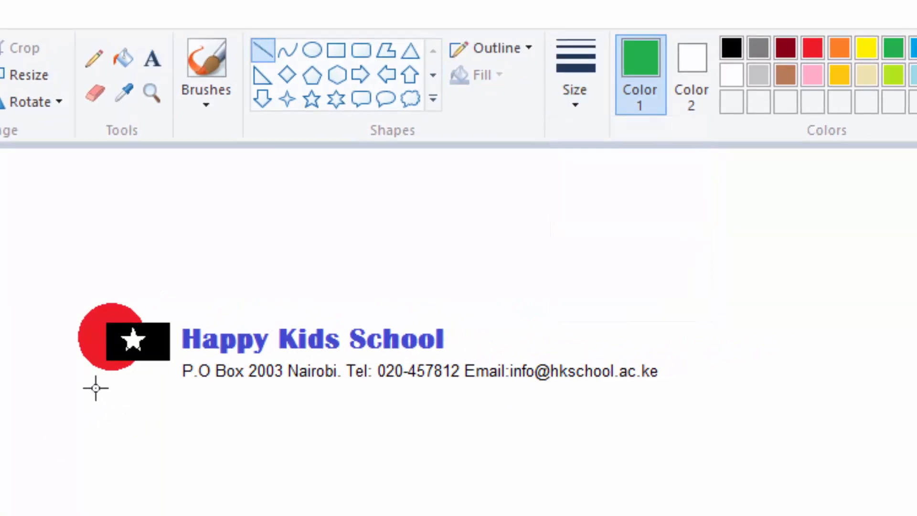
left_click_drag(87, 395, 666, 390)
Nudge the green line up until it sits just below the contact line, and fix it in place.
key("Up")
key("Up")
key("Up")
key("Up")
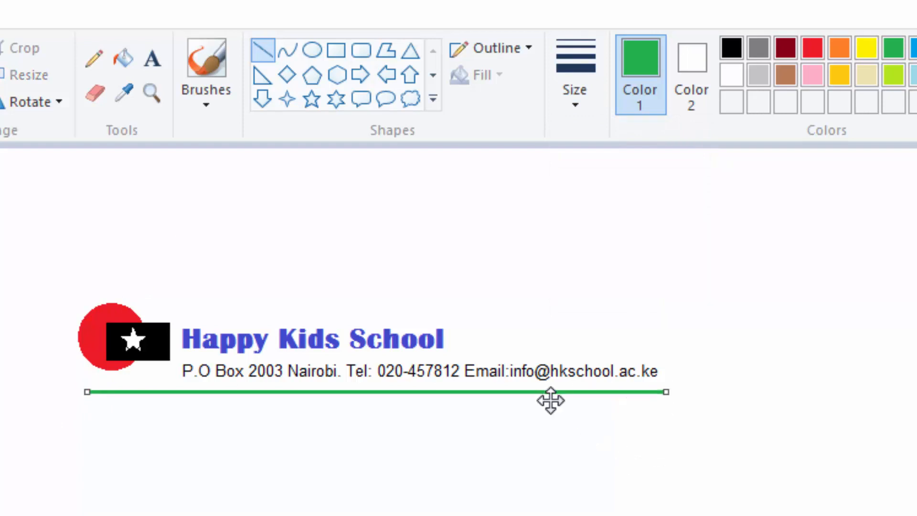
key("Up")
key("Up")
key("Up")
key("Up")
key("Up")
key("Up")
key("Up")
key("Up")
key("Up")
key("Up")
key("Up")
key("Up")
key("Up")
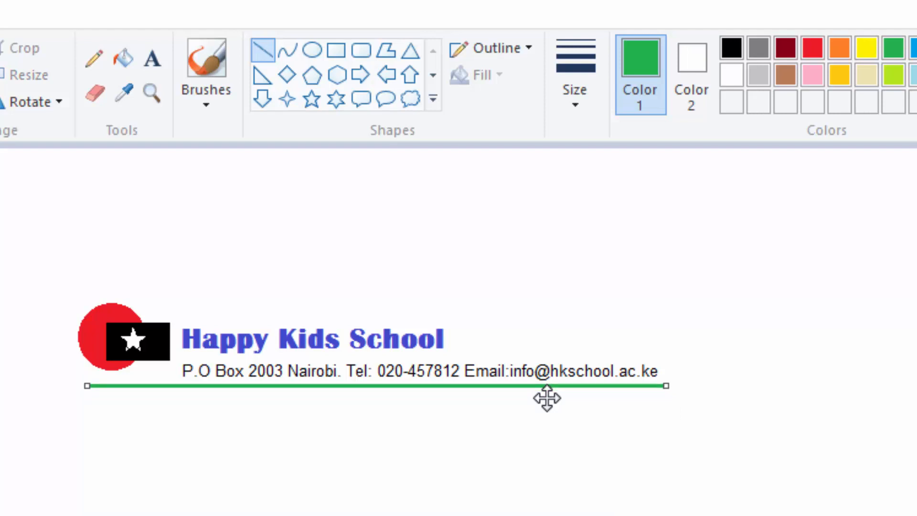
left_click(769, 313)
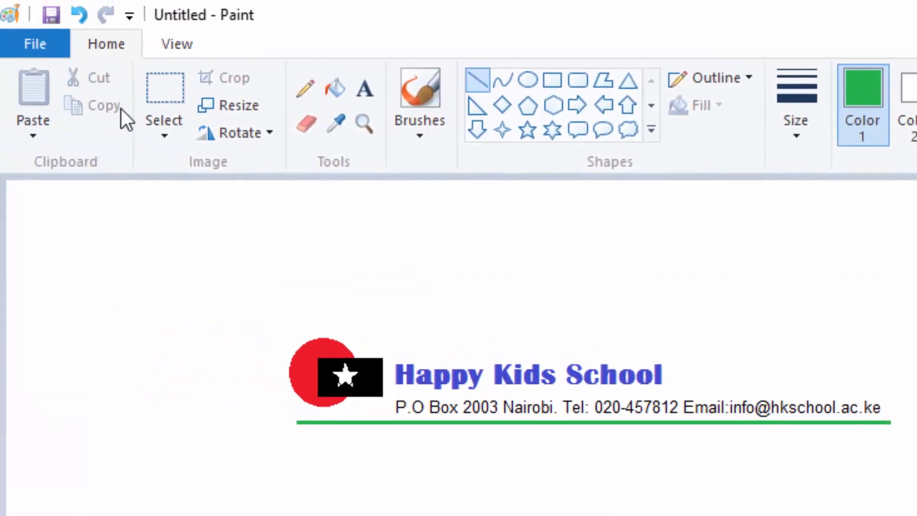
Crop the canvas to a rectangle tightly enclosing the logo, school name, contact line and green line.
left_click(163, 83)
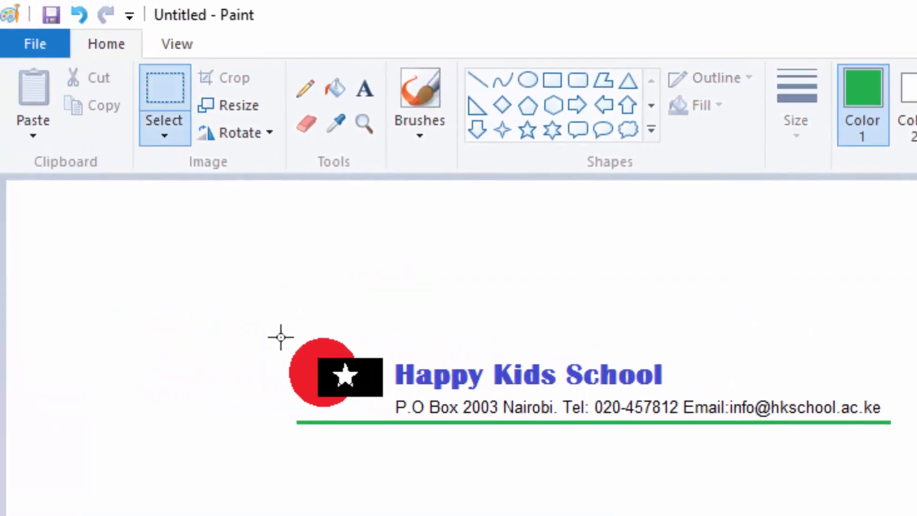
left_click_drag(279, 330, 901, 430)
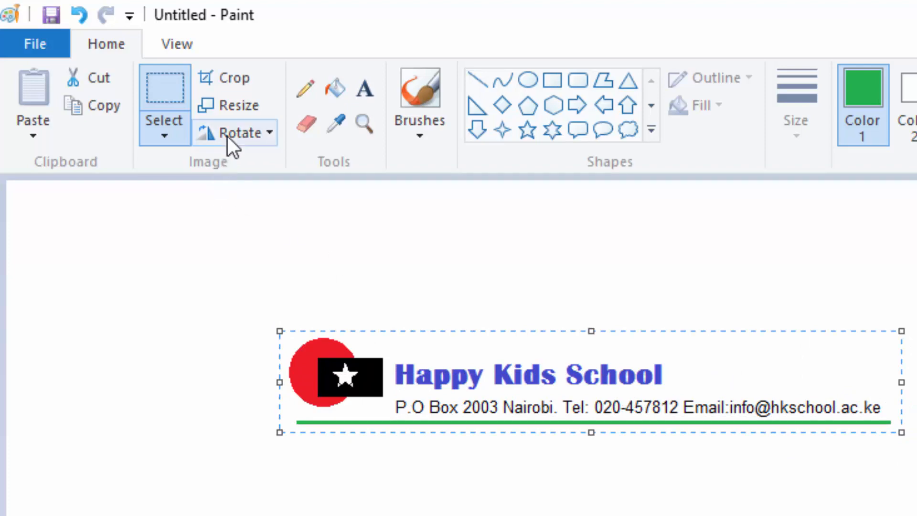
left_click(240, 76)
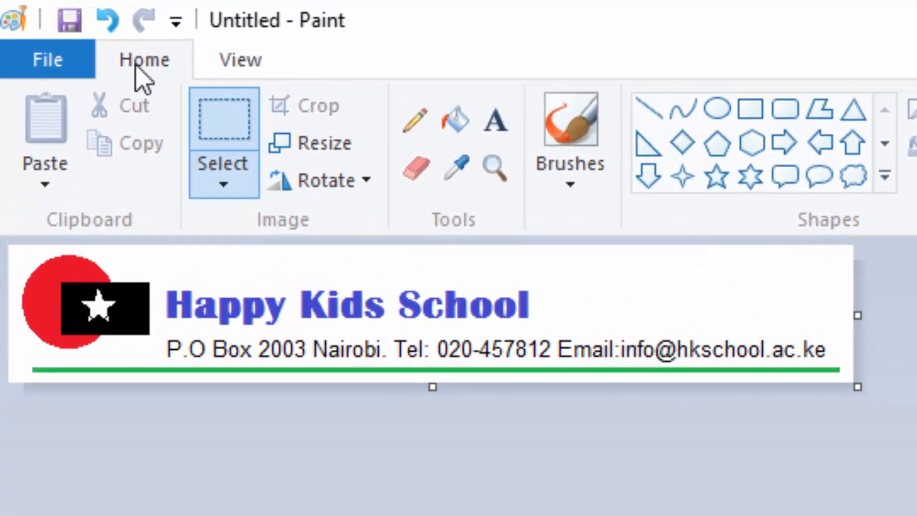
Save the cropped image as a PNG named LOGO in the HEADERS, FOOTERS folder on the Desktop.
left_click(68, 21)
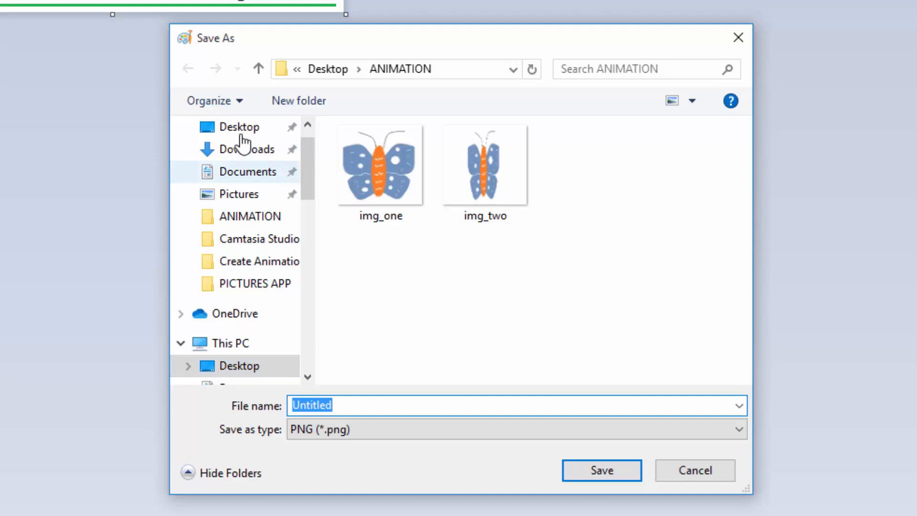
left_click(242, 134)
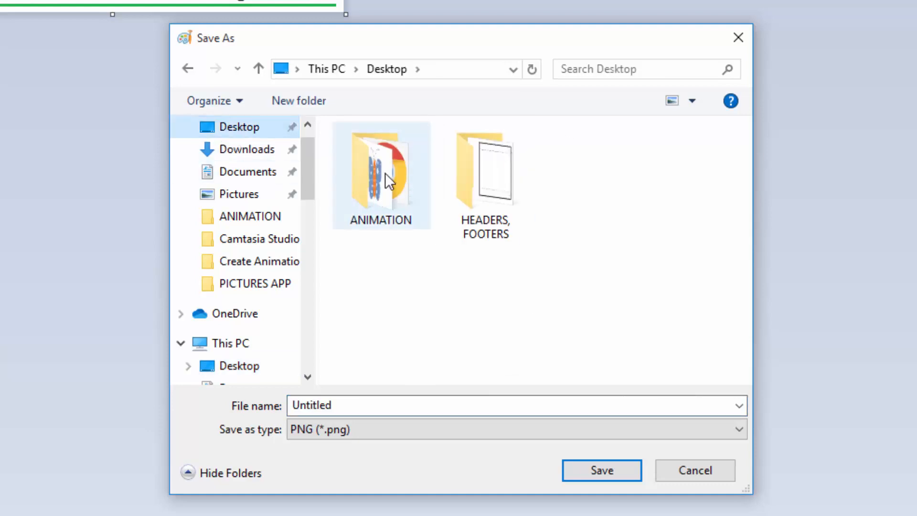
double_click(484, 188)
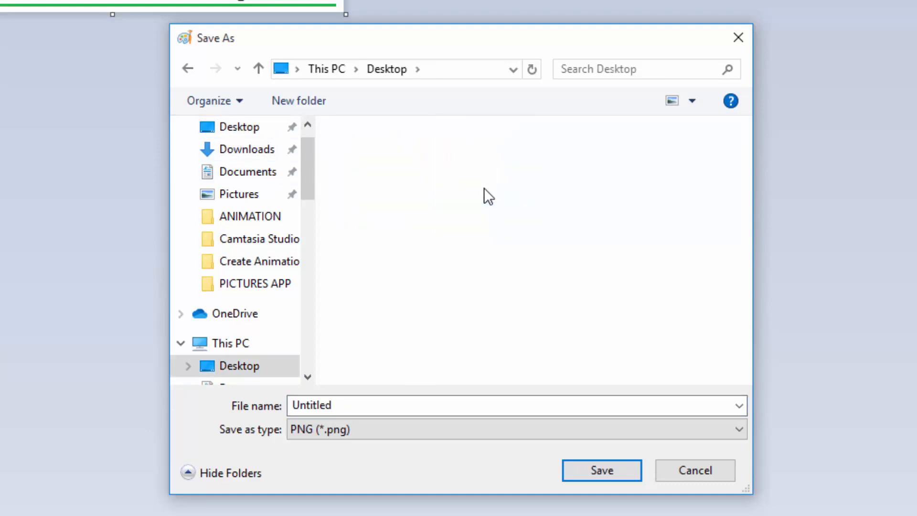
left_click(400, 159)
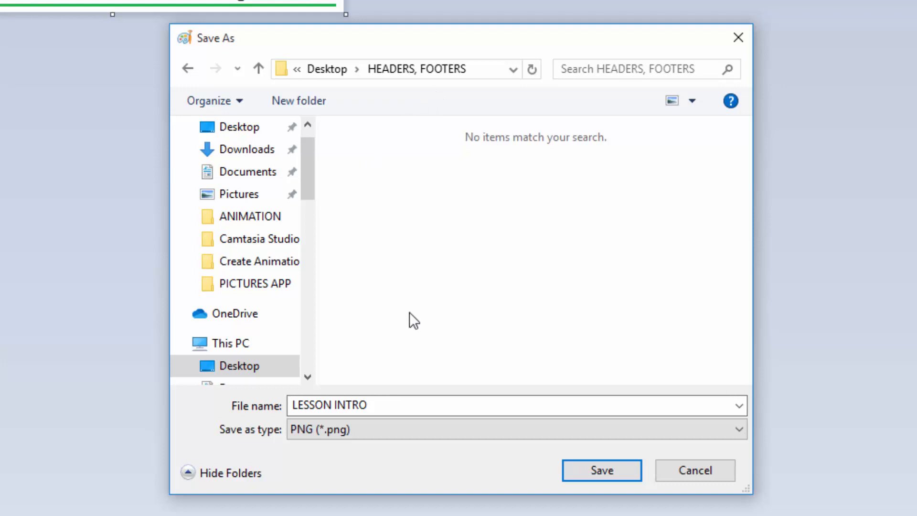
left_click_drag(379, 404, 205, 407)
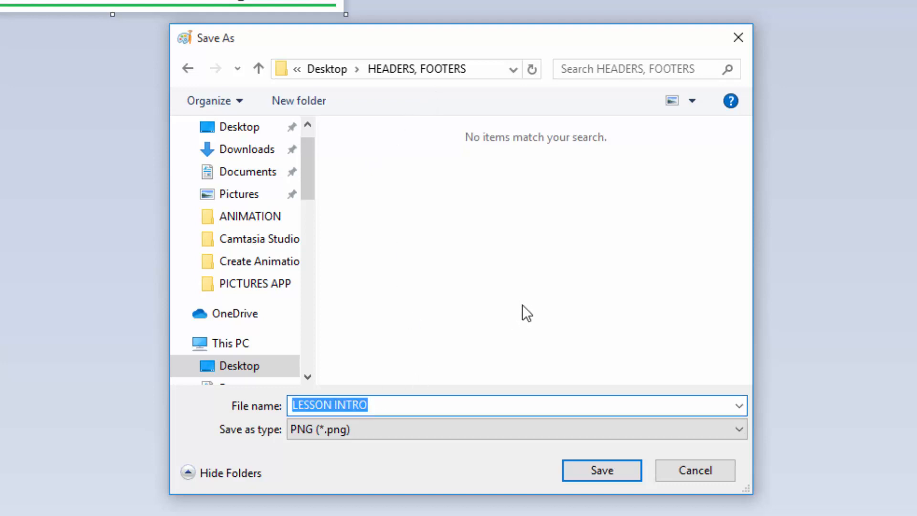
type("LOGO")
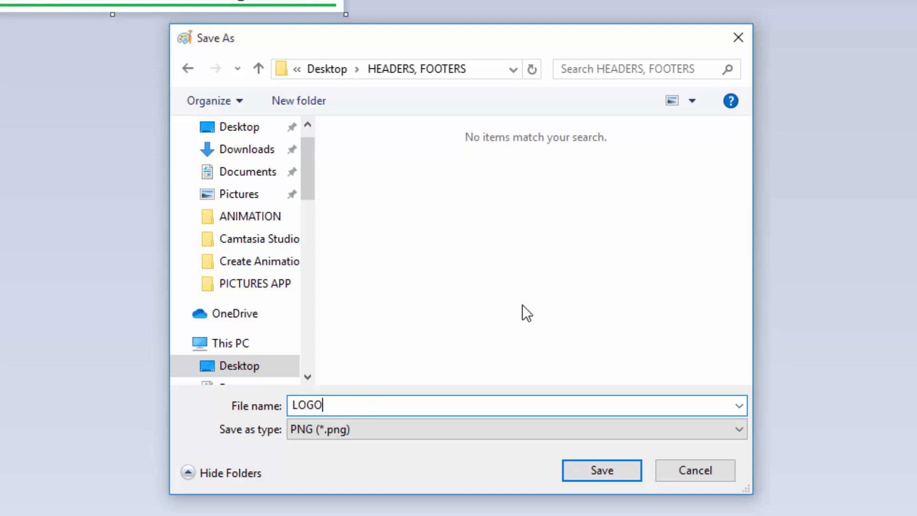
left_click(602, 471)
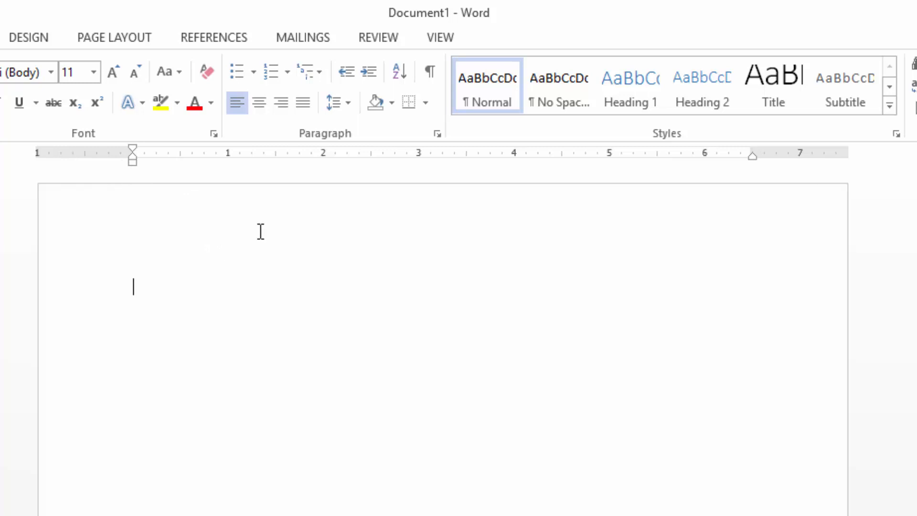
Insert the LOGO picture from the Desktop folder HEADERS, FOOTERS into the page header of the blank document.
double_click(288, 233)
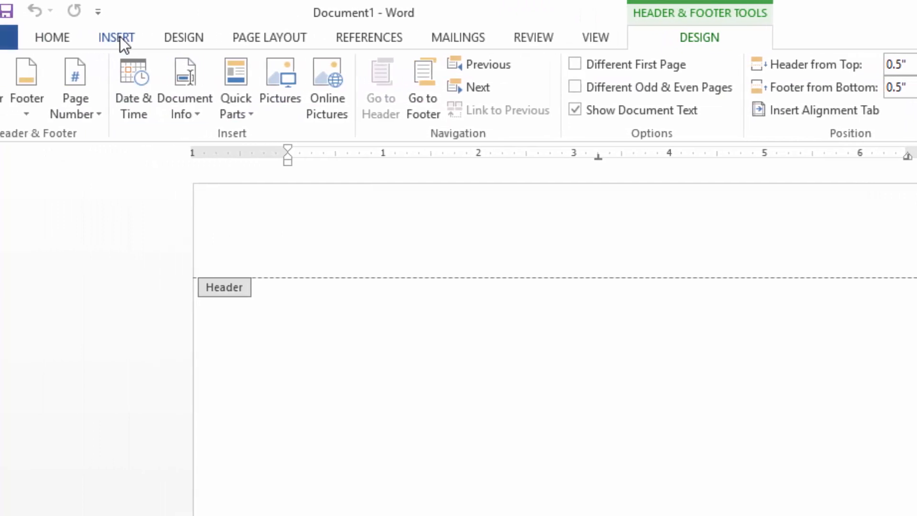
left_click(117, 38)
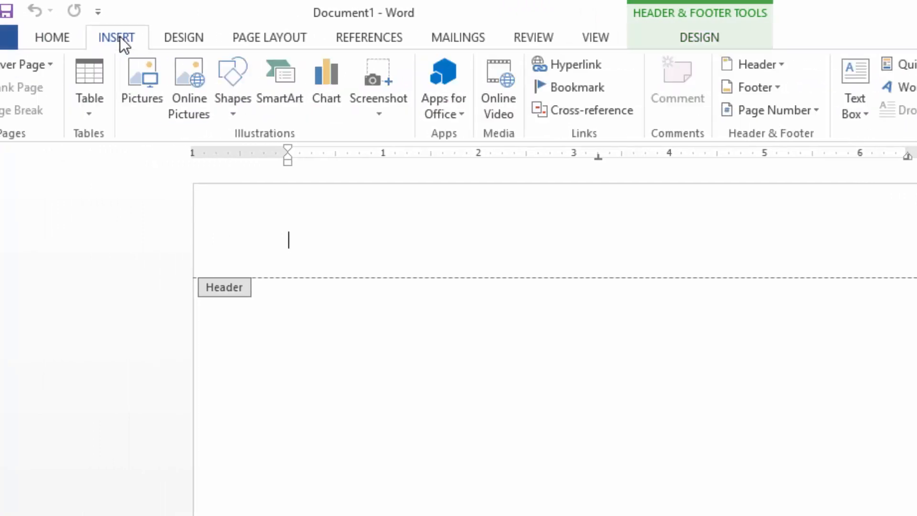
left_click(139, 79)
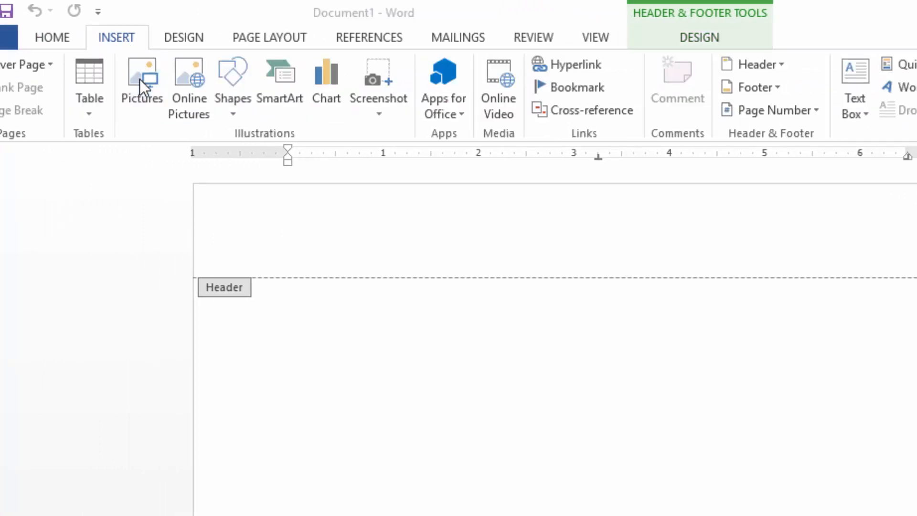
left_click(35, 107)
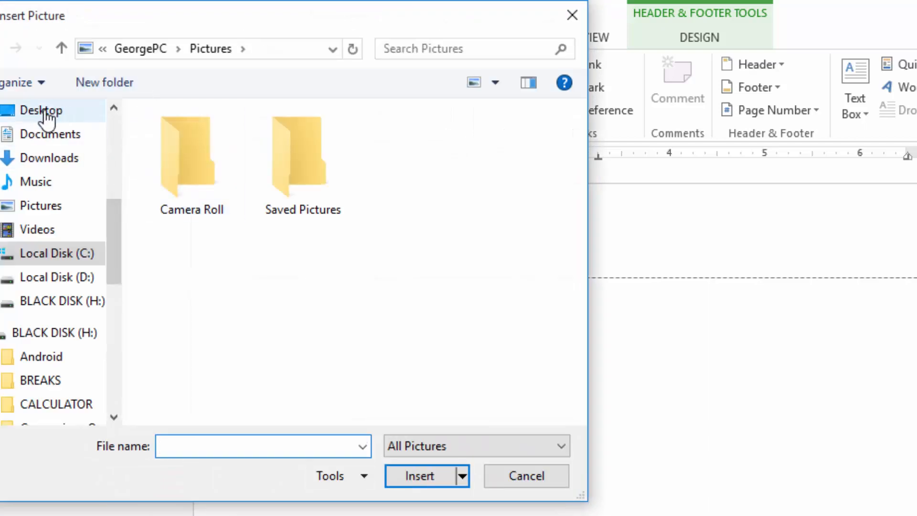
double_click(317, 170)
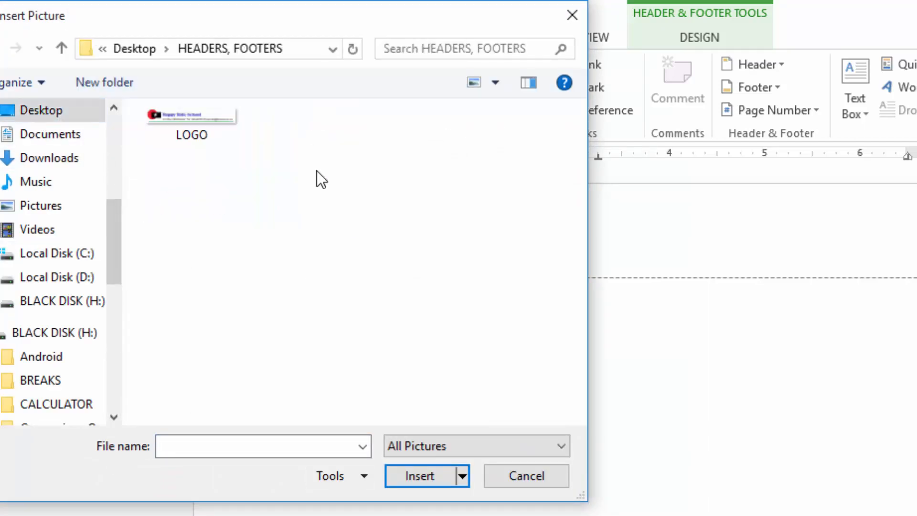
left_click(208, 119)
left_click(422, 479)
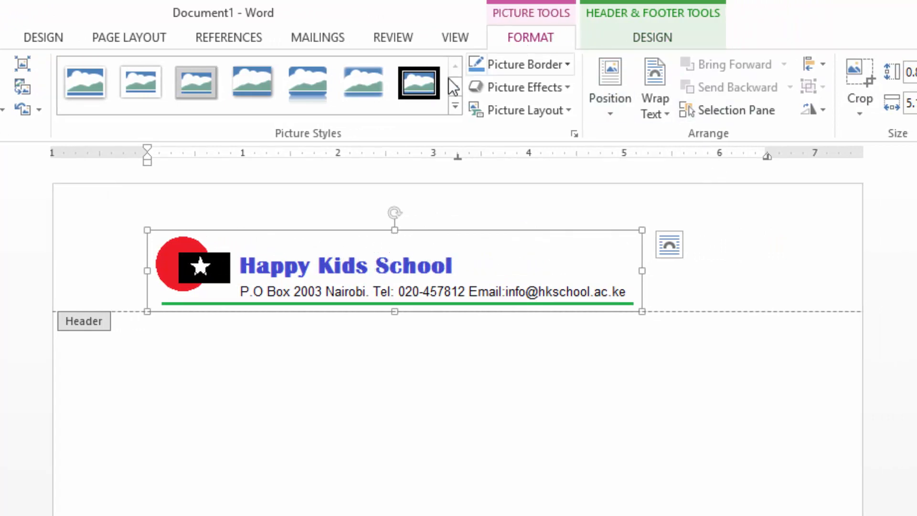
Close header and footer editing and check the letterhead on the page.
left_click(647, 13)
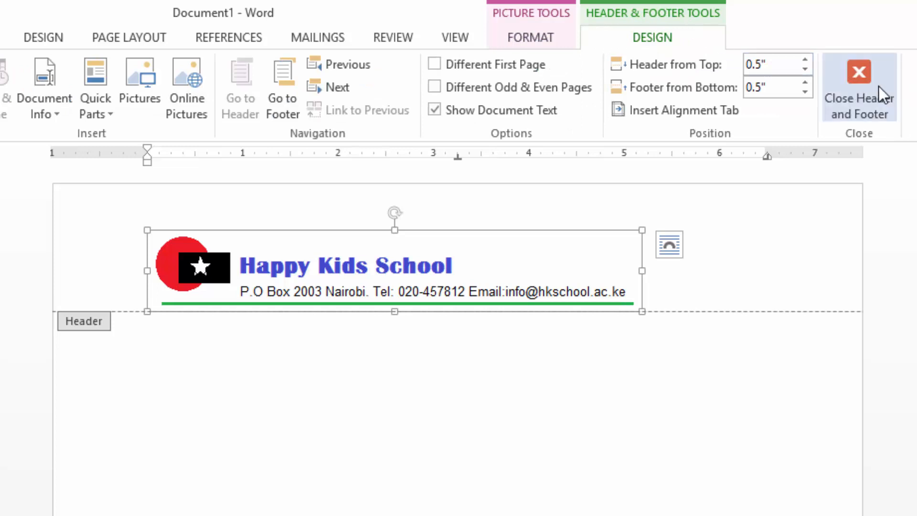
left_click(863, 77)
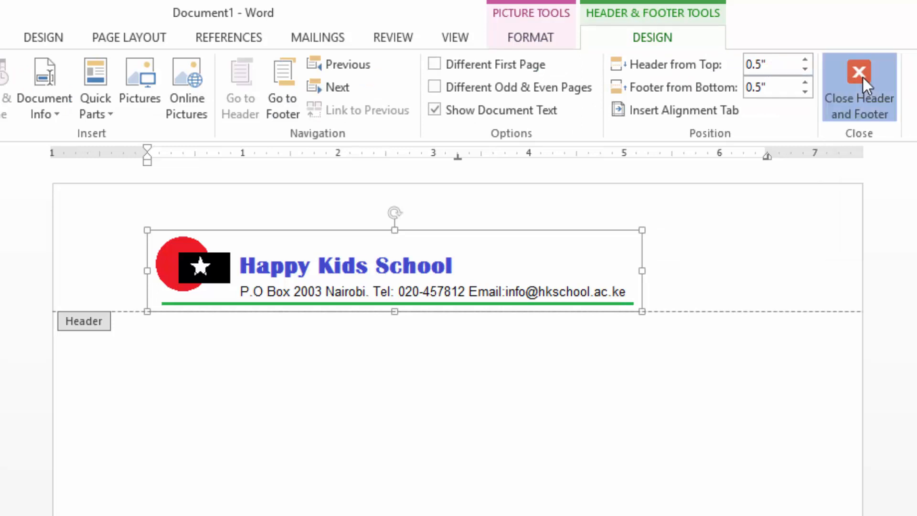
scroll(507, 372, "down", 4)
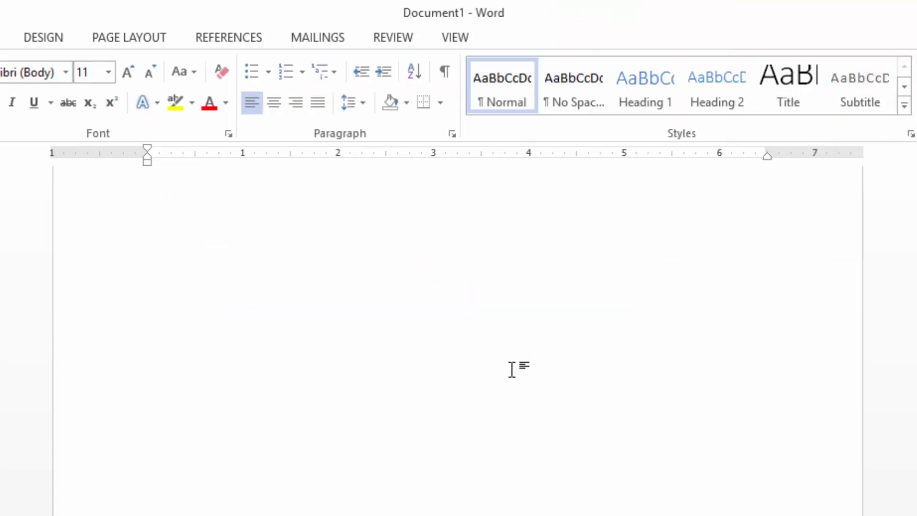
scroll(516, 372, "up", 4)
scroll(506, 350, "down", 3)
scroll(507, 348, "up", 3)
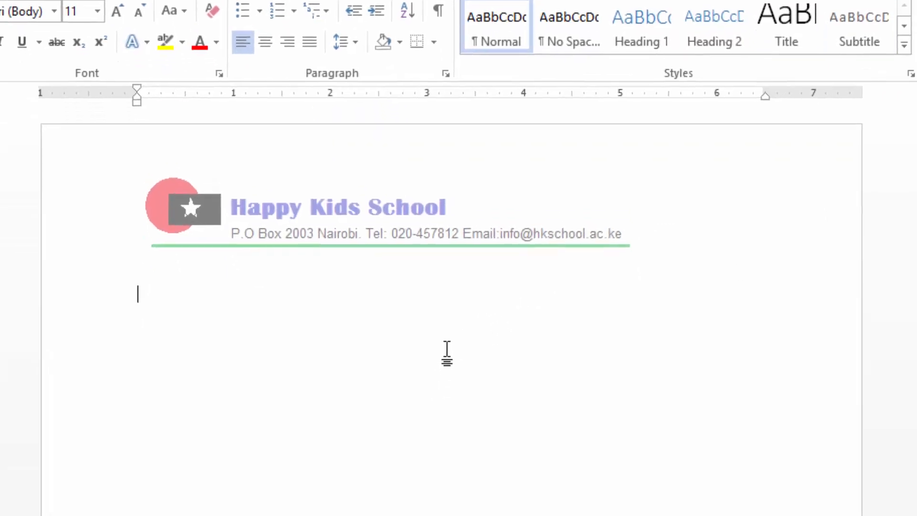
Start the letter body with the salutation "Dear Parent," and the subject line "RE: SPORTS DAY EVENTS" below it.
type("dEAR")
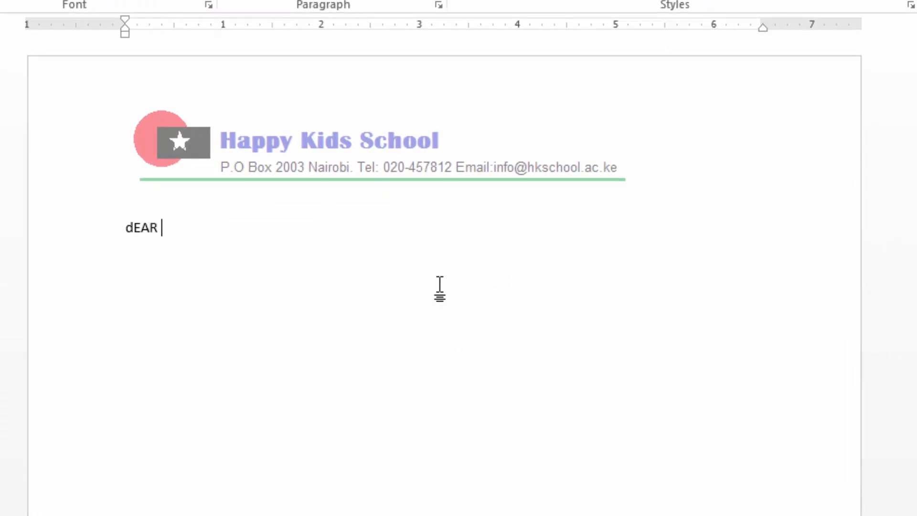
type(" Pa")
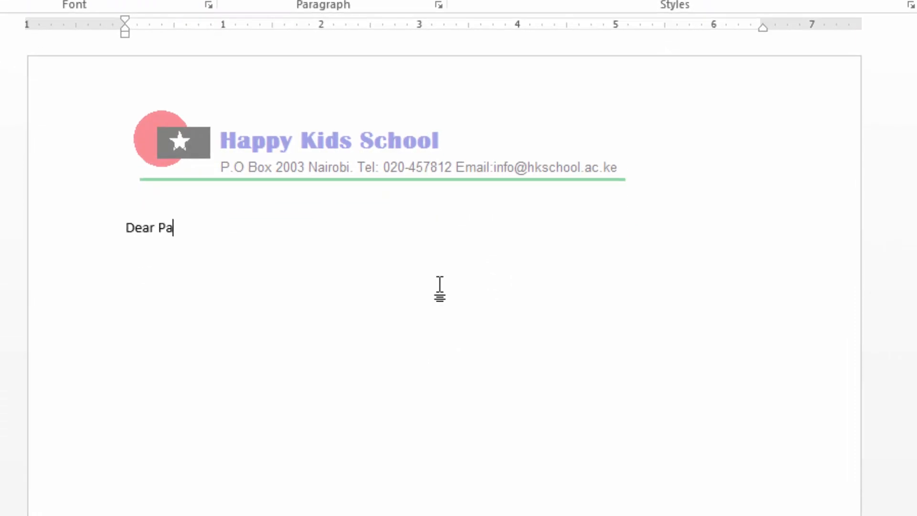
type("rent")
type("RE")
type(": SPORTS")
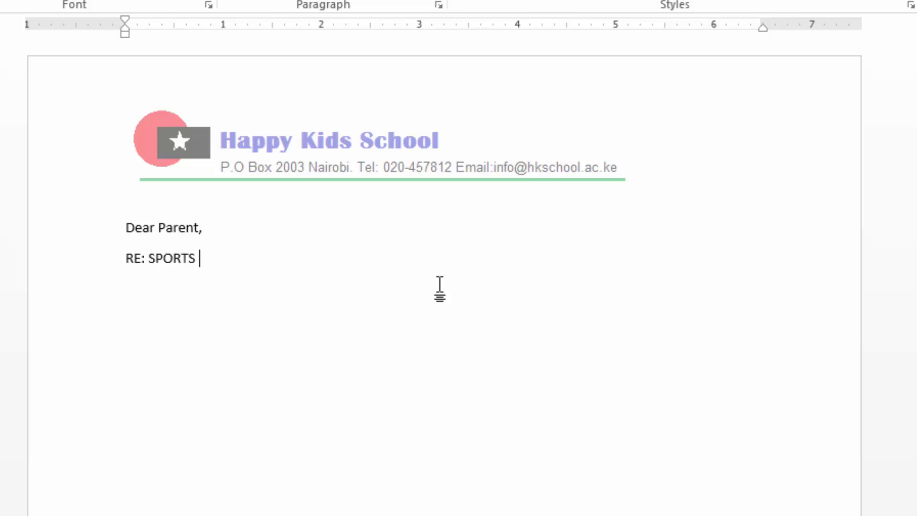
type(" DAY EVENTS")
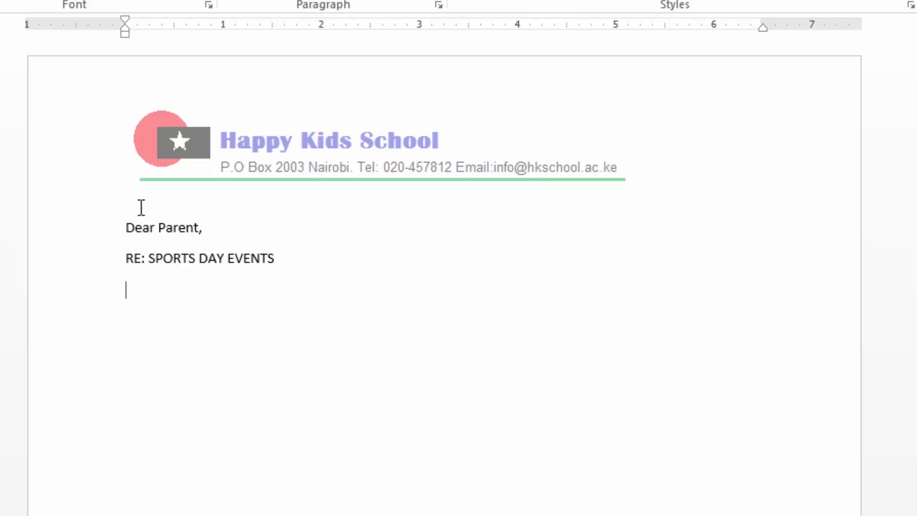
Format all the letter text in Arial size 12 and add a blank line above the "RE: SPORTS DAY EVENTS" subject line.
left_click(127, 226)
key("ctrl+a")
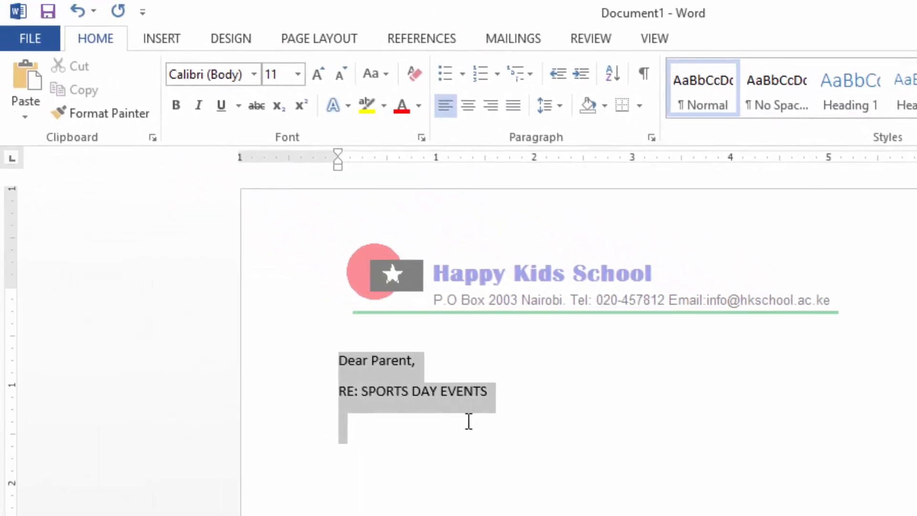
left_click(220, 75)
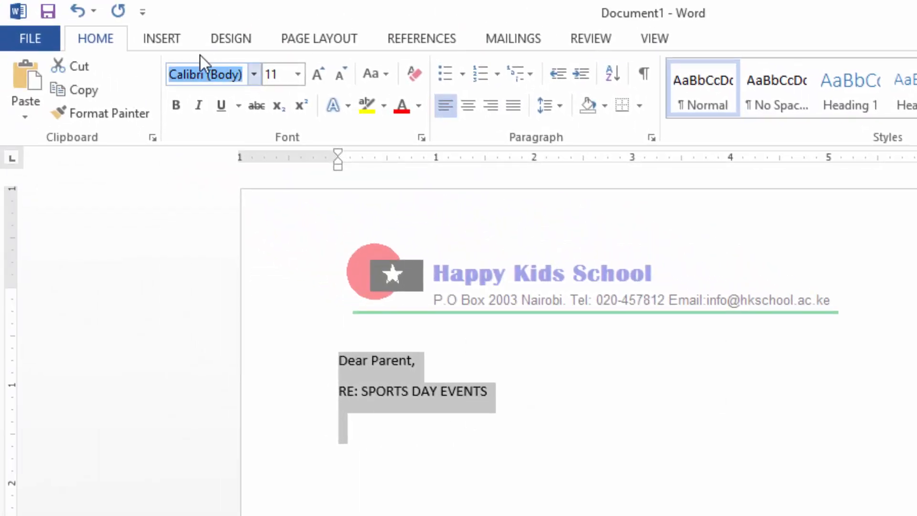
type("Arial")
key("Return")
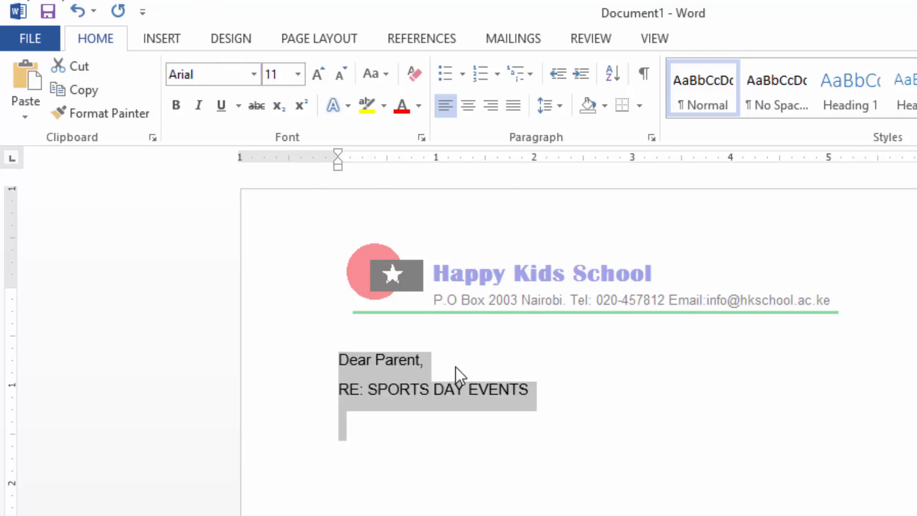
left_click(297, 75)
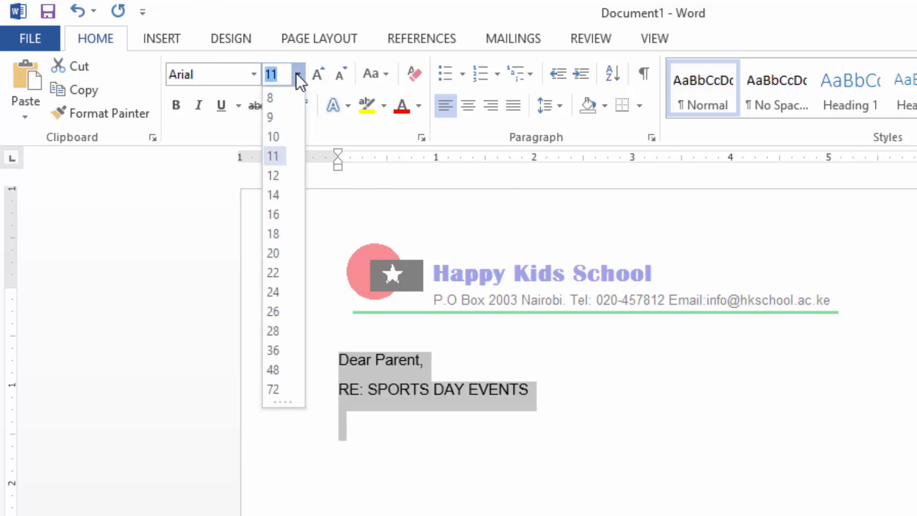
left_click(273, 176)
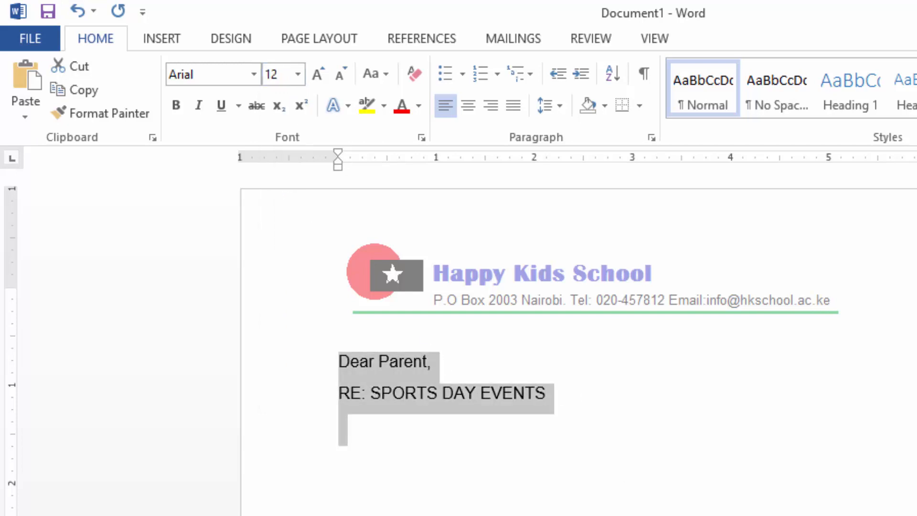
left_click(643, 466)
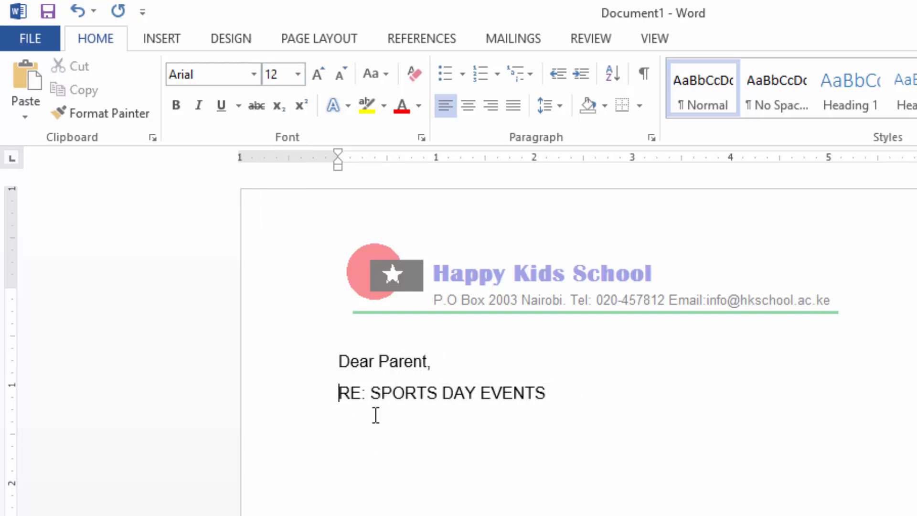
key("Return")
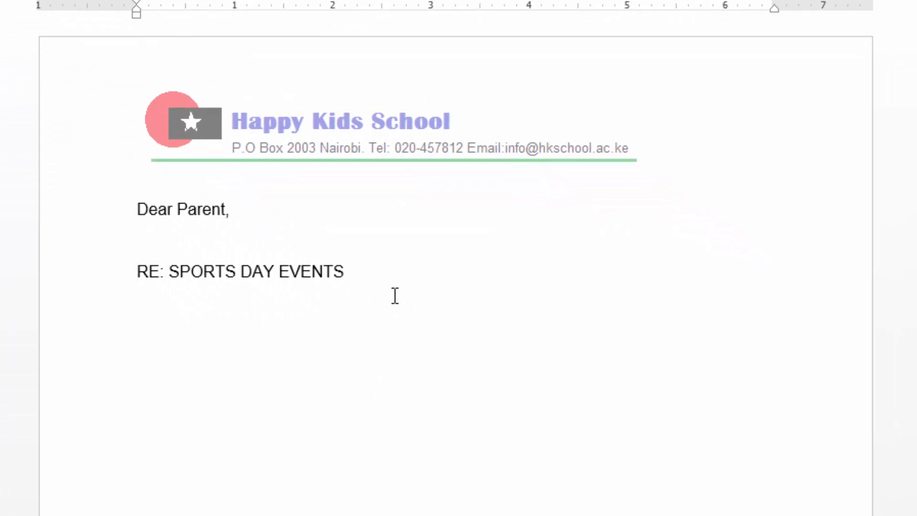
Start the body paragraph below the subject line with "We are glad for the support you always give us.".
left_click(514, 373)
type("We are ")
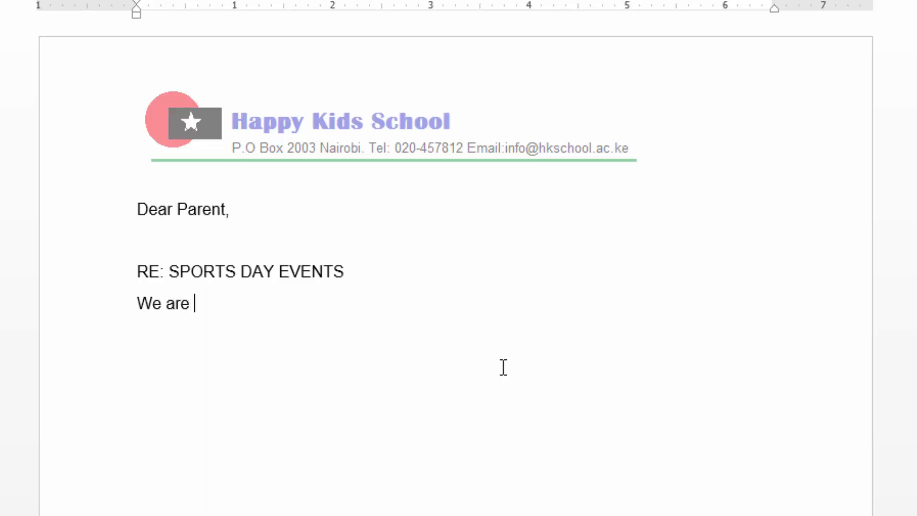
type("glad for the ")
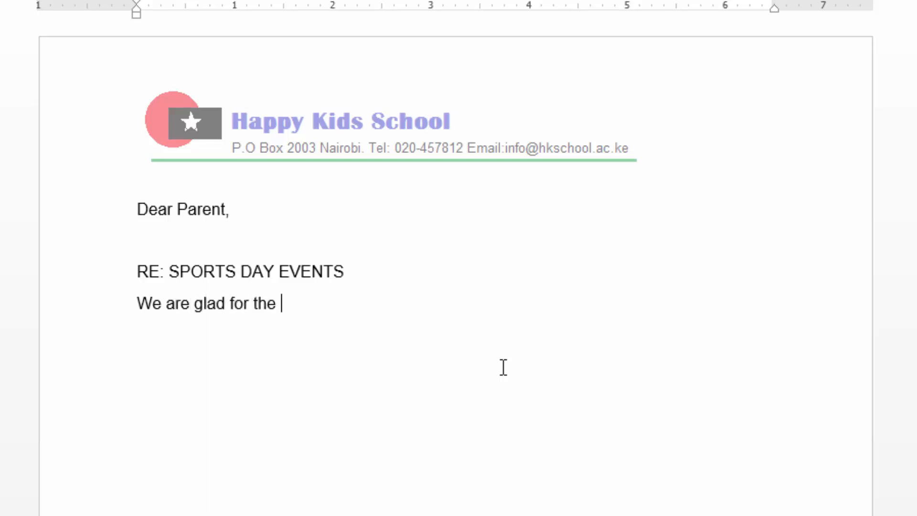
type("support")
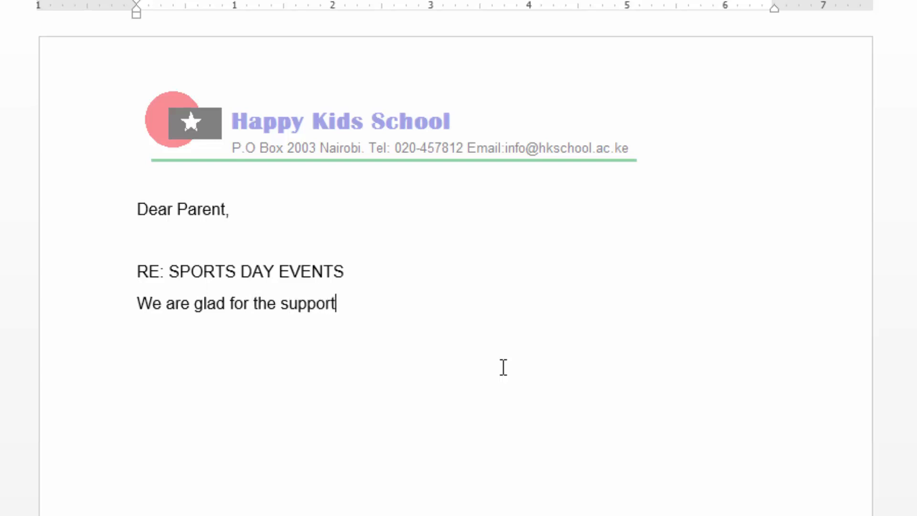
type(" you always ")
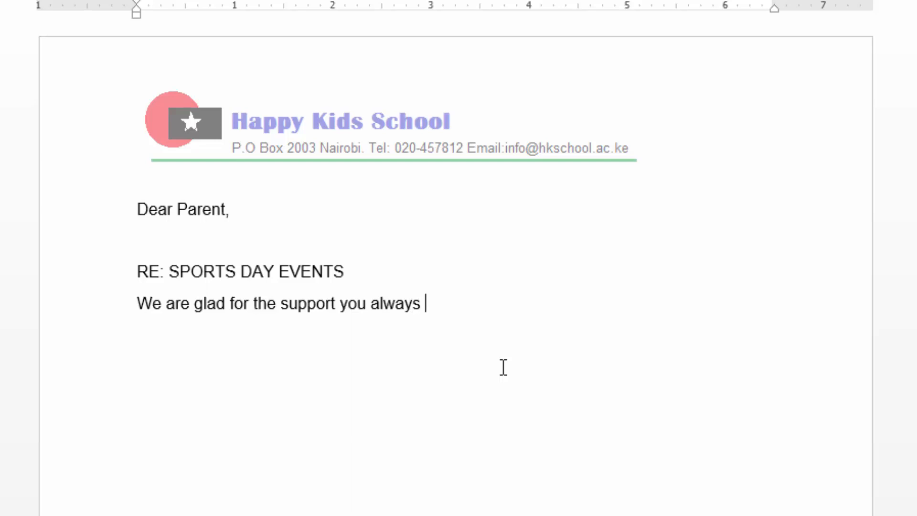
type("give us. ")
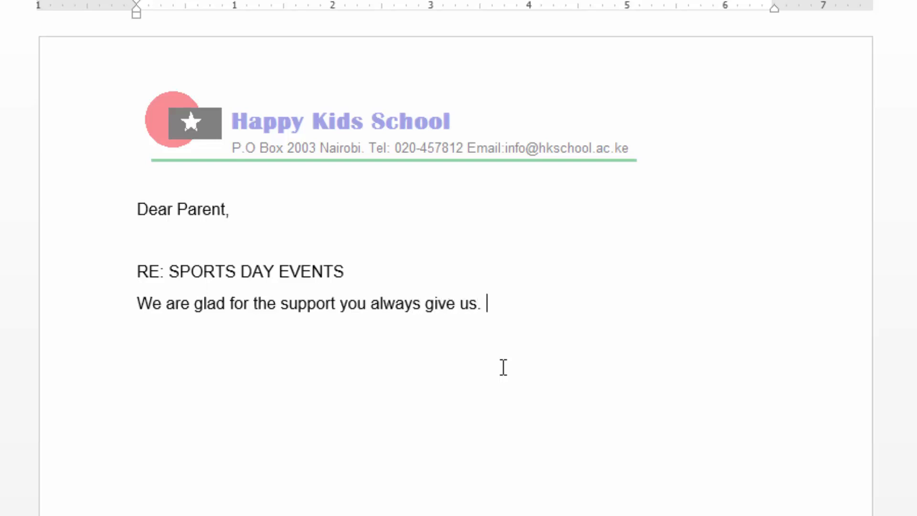
type("We ")
type("wish to ")
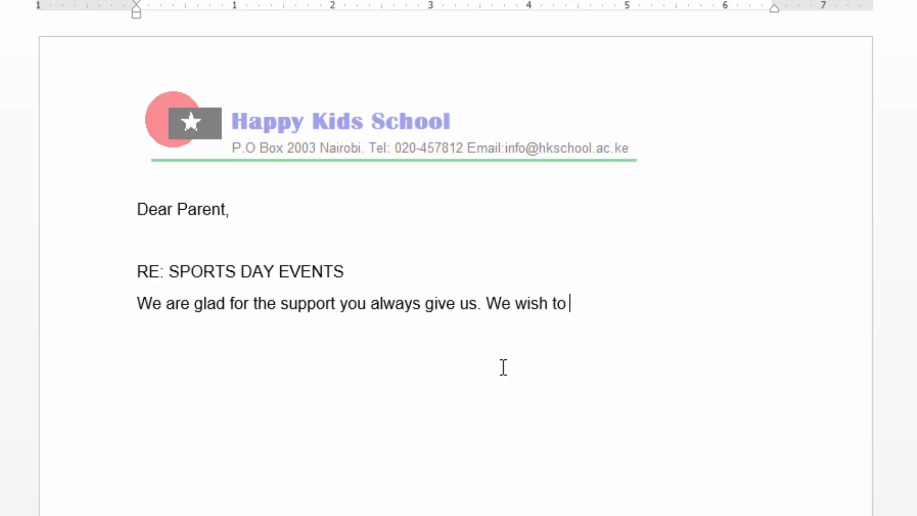
type("inform")
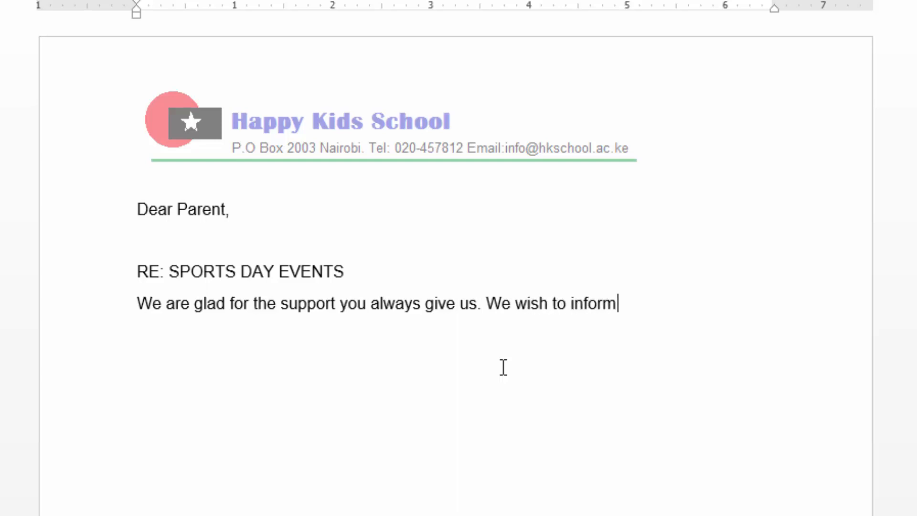
type(" you that we w")
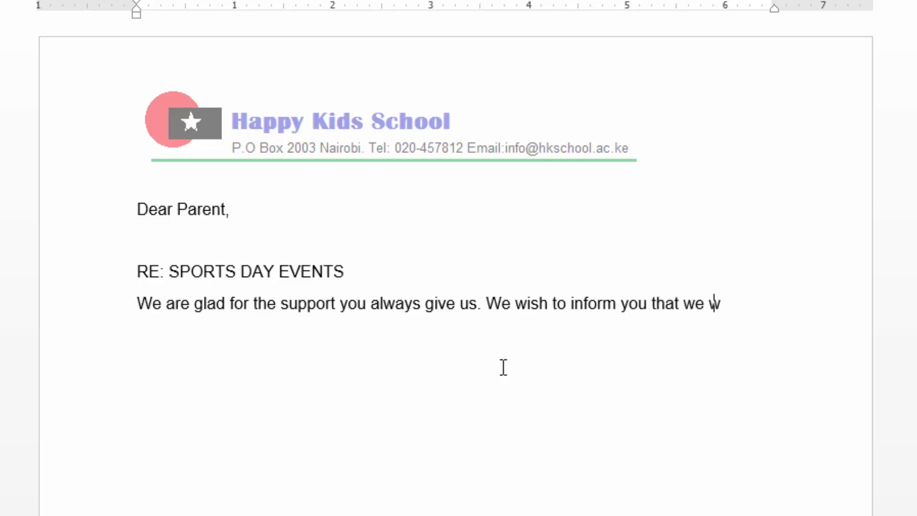
type("ill be")
Continue the paragraph with "We wish to inform you that we will be holding our annual sports day on 1st June, 2020".
key("BackSpace")
type("holding ")
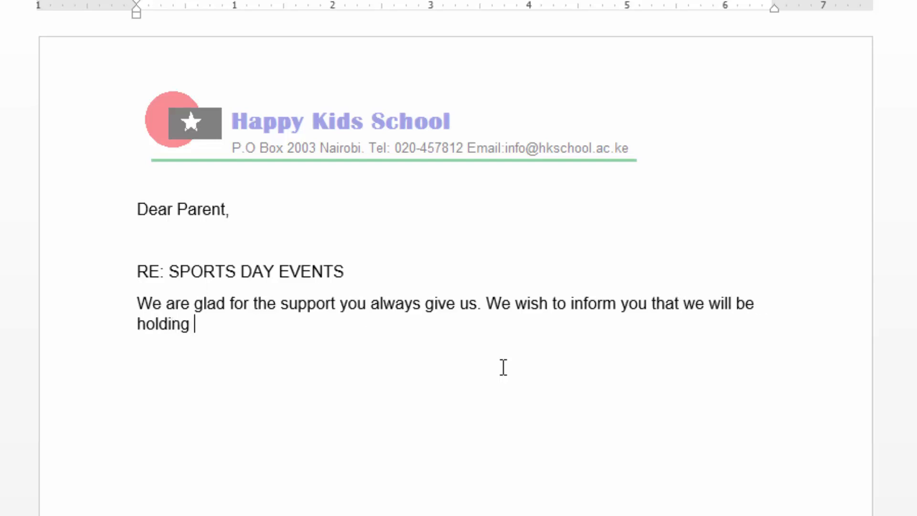
type("our annual ")
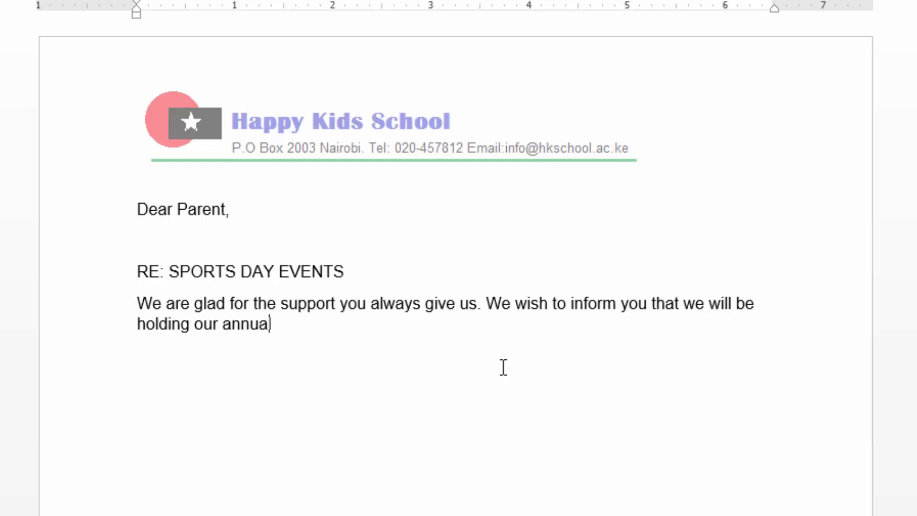
type("sports ")
type("day ")
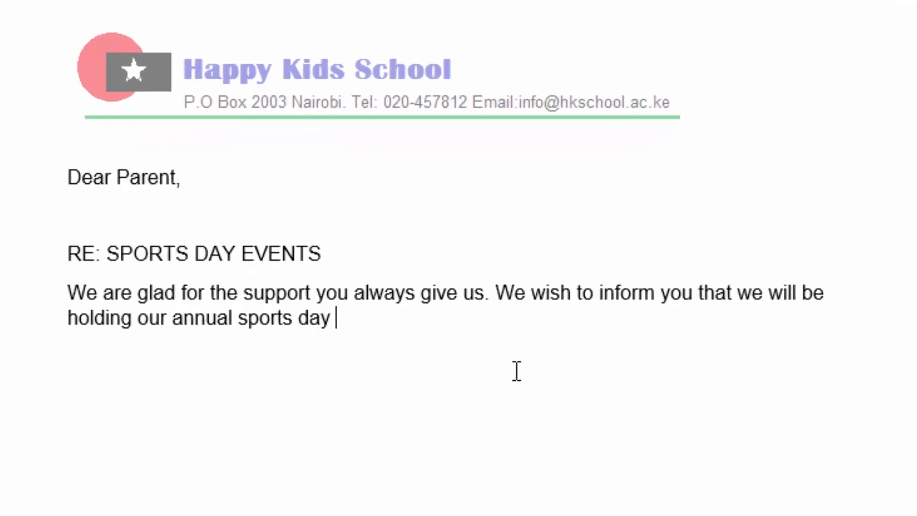
type("on 1st J")
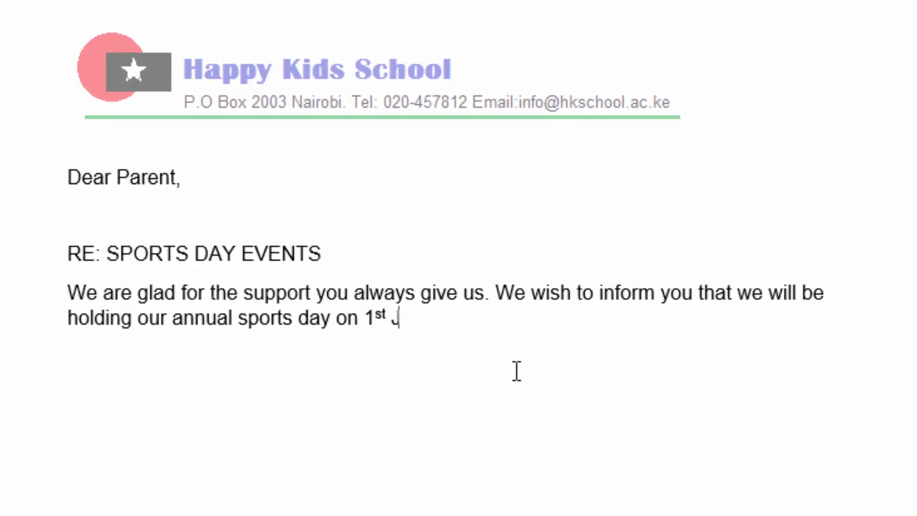
type("une")
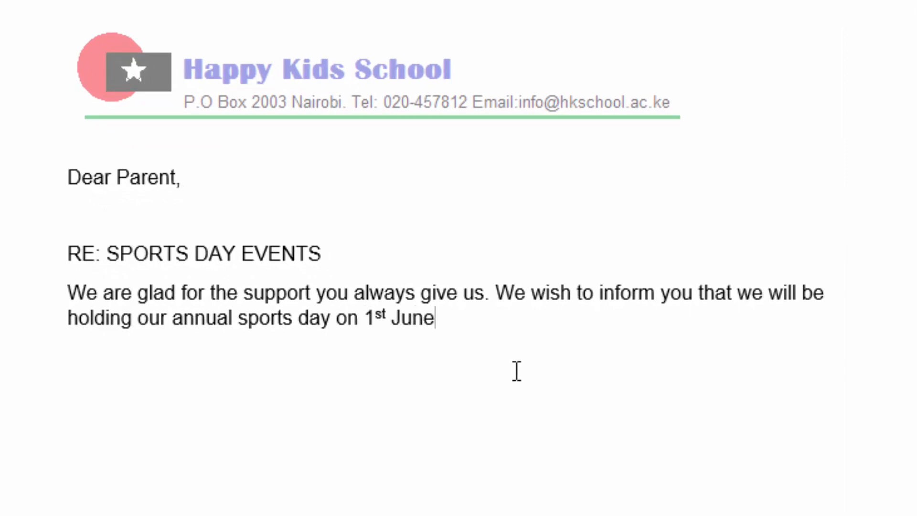
type(", 2020 and we ")
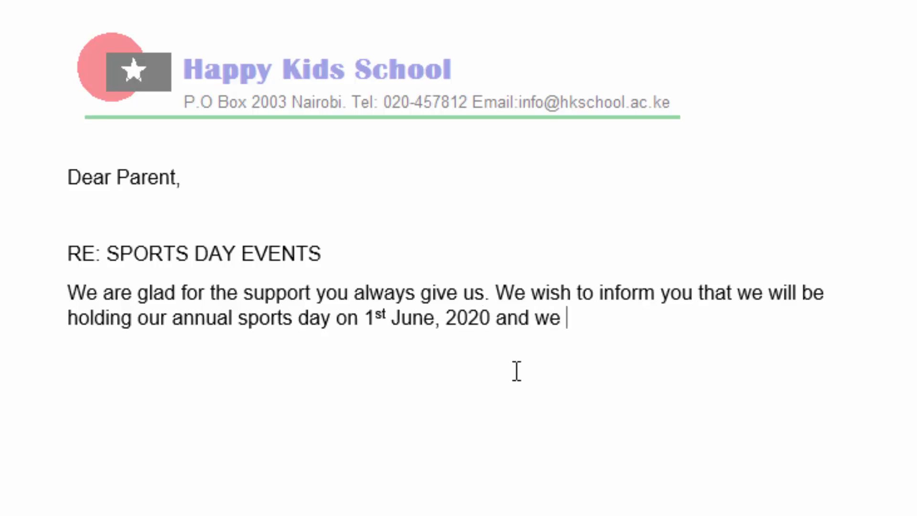
type("will ")
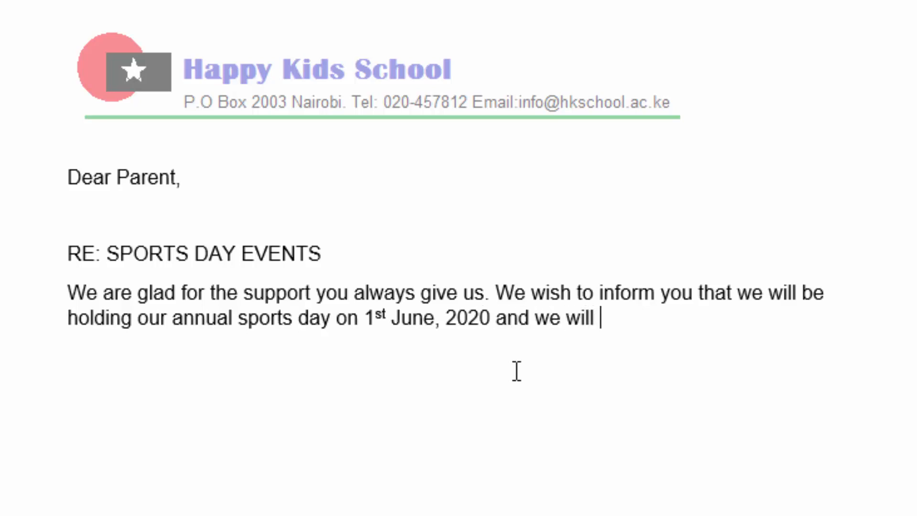
type("be happ")
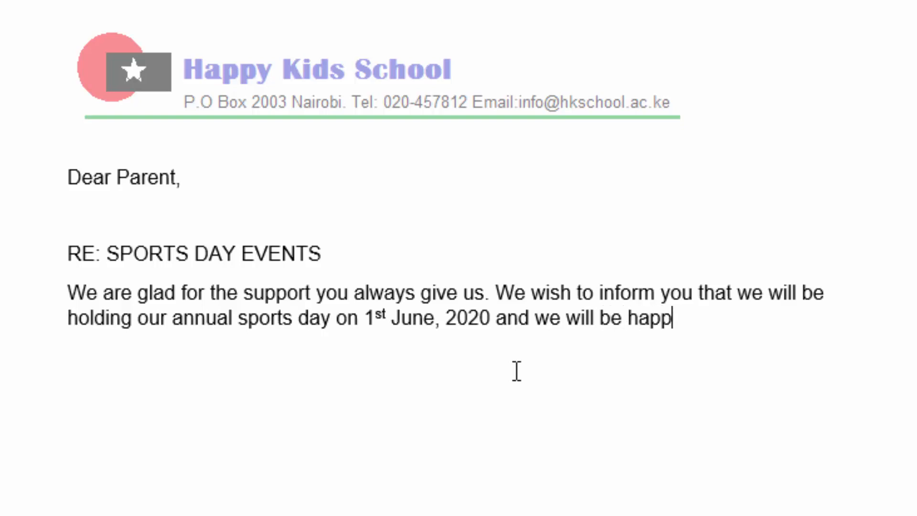
type("y to invite")
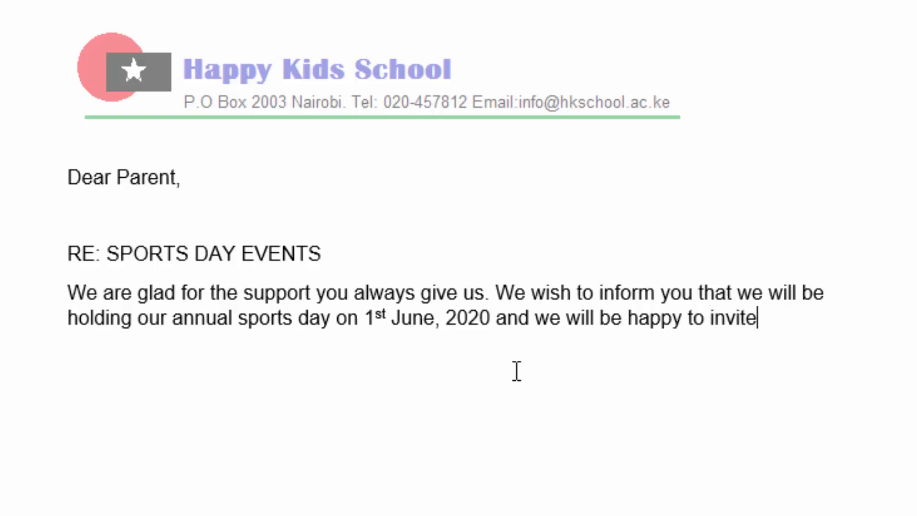
type(" you")
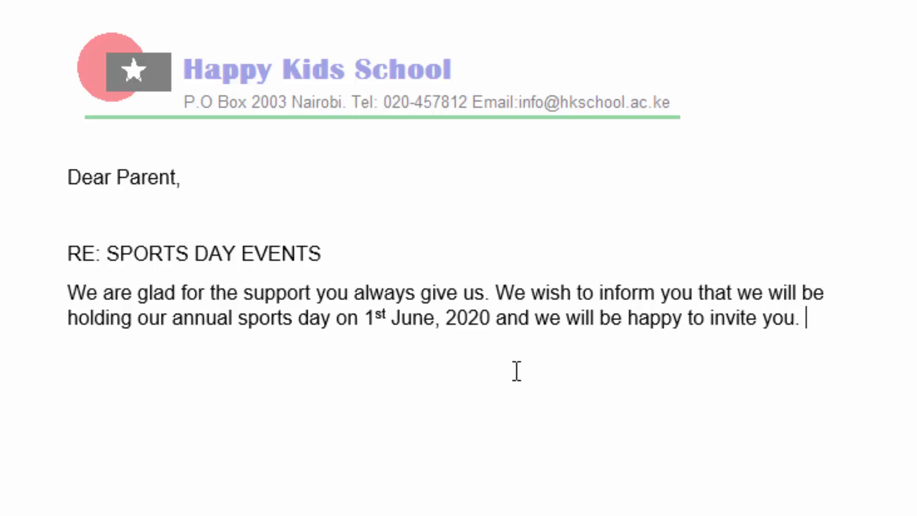
type(". The eve")
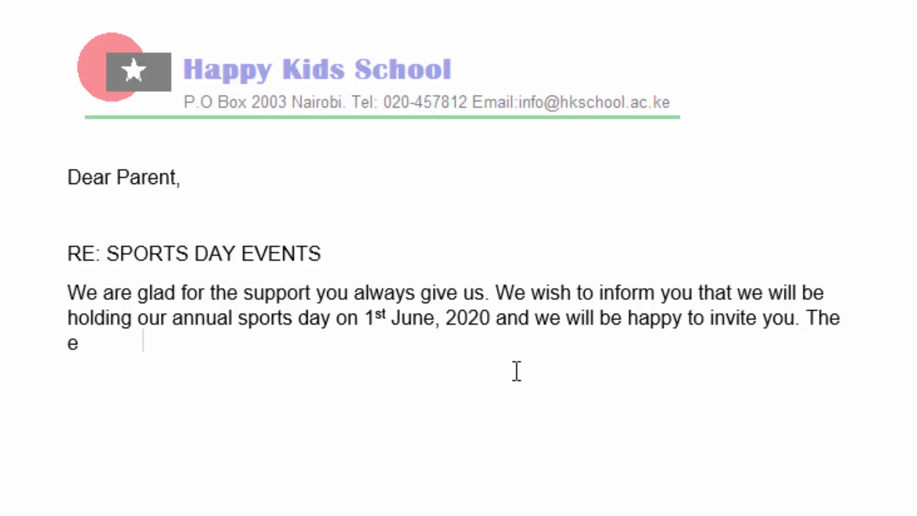
type("nt w")
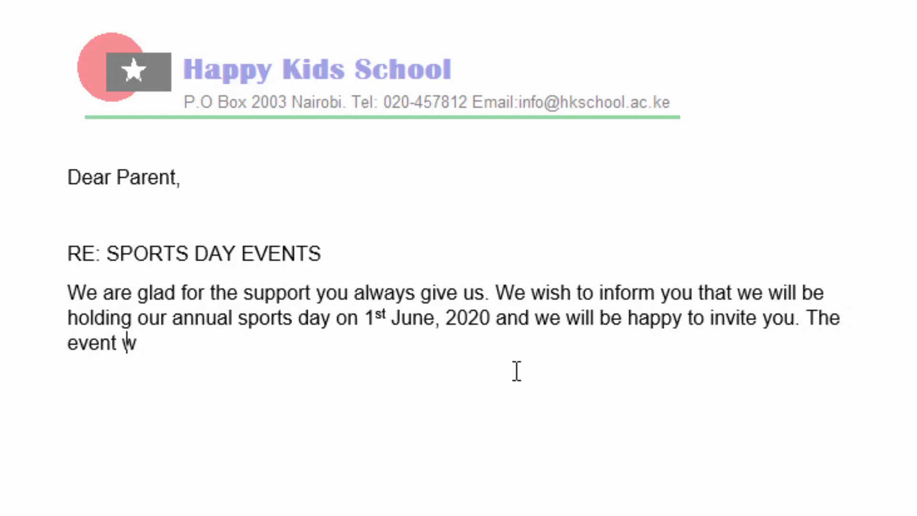
type("ill invo")
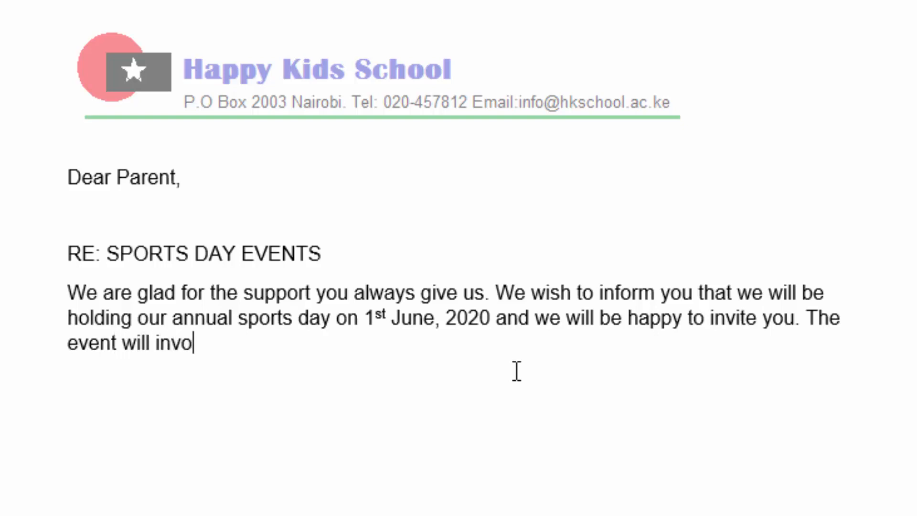
type("lve the ")
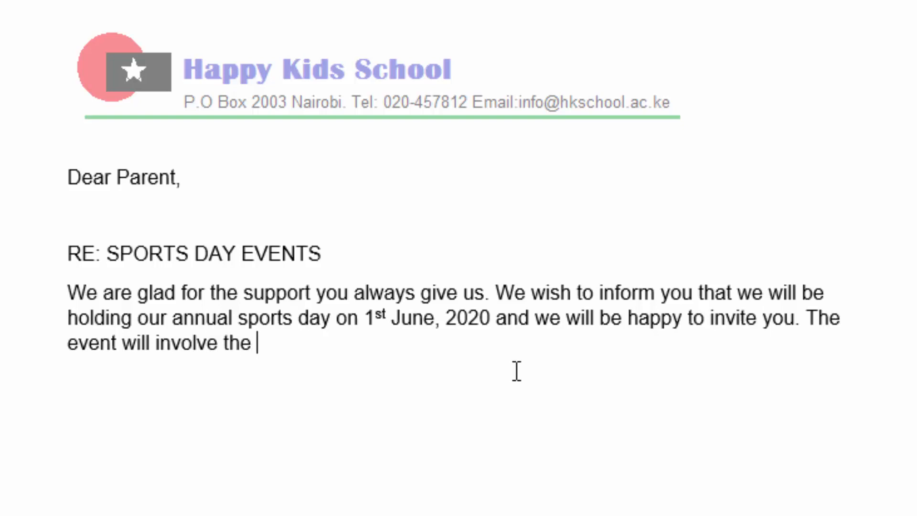
type("follo")
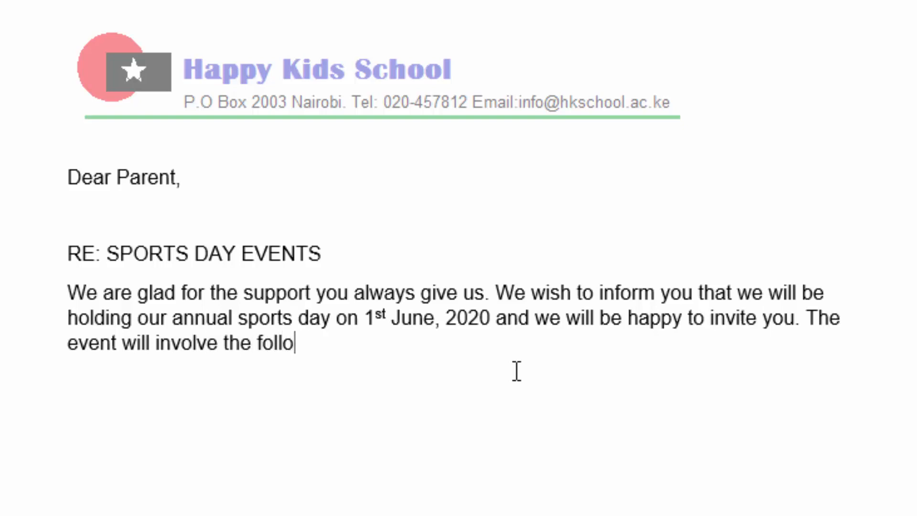
type("wing sp")
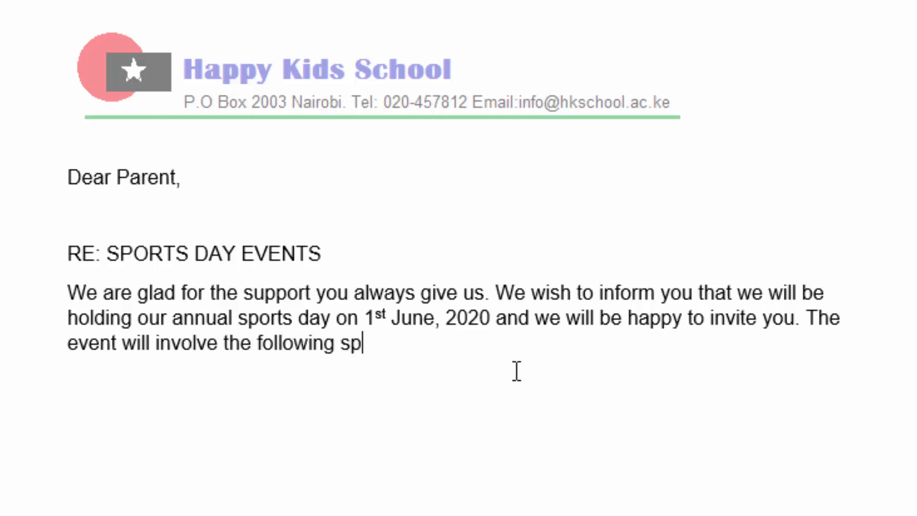
type("ort activi")
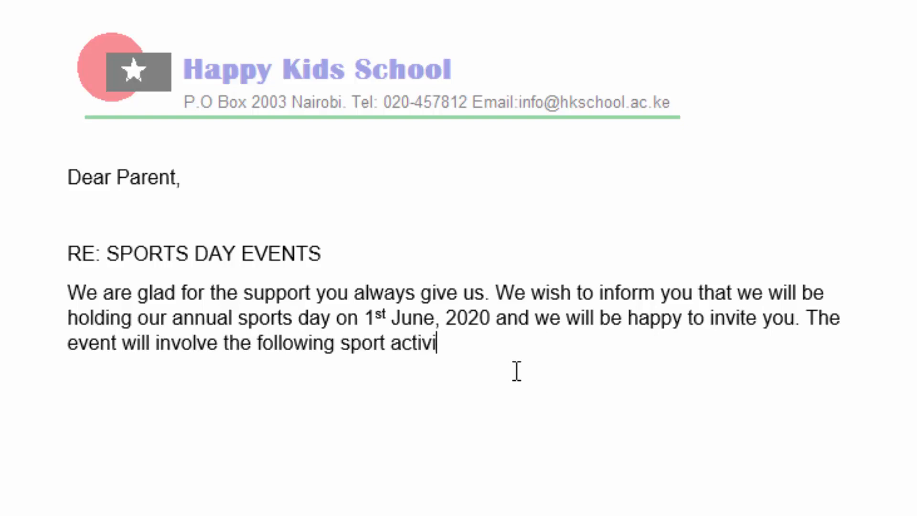
type("ties:")
Finish the paragraph with "The event will involve the following sport activities:" and begin a new line below it.
key("Return")
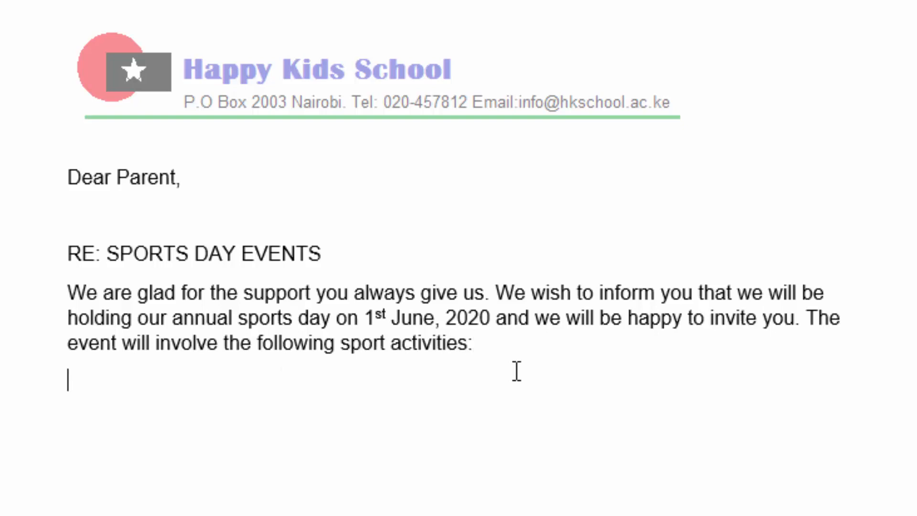
List the sport activities Soccer, Basketball and Acrobatics on separate lines below the body paragraph.
type("Soccer")
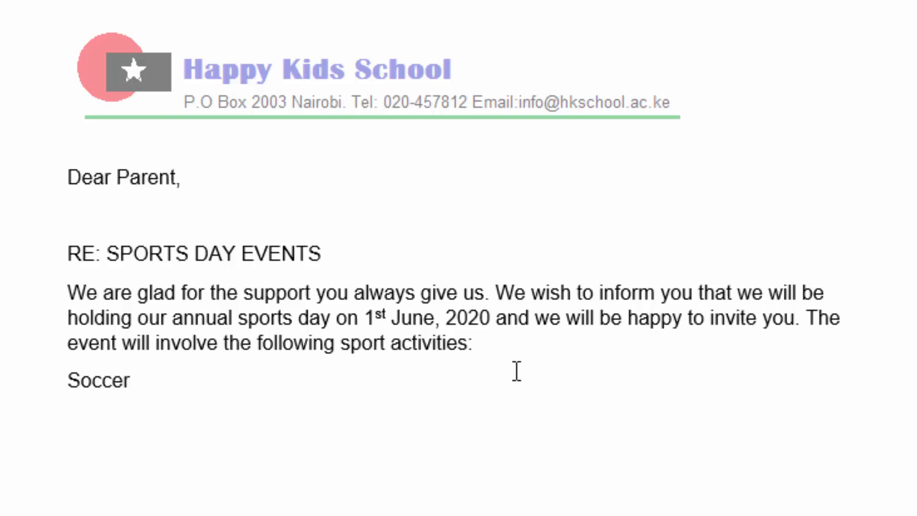
key("Return")
type("Bas")
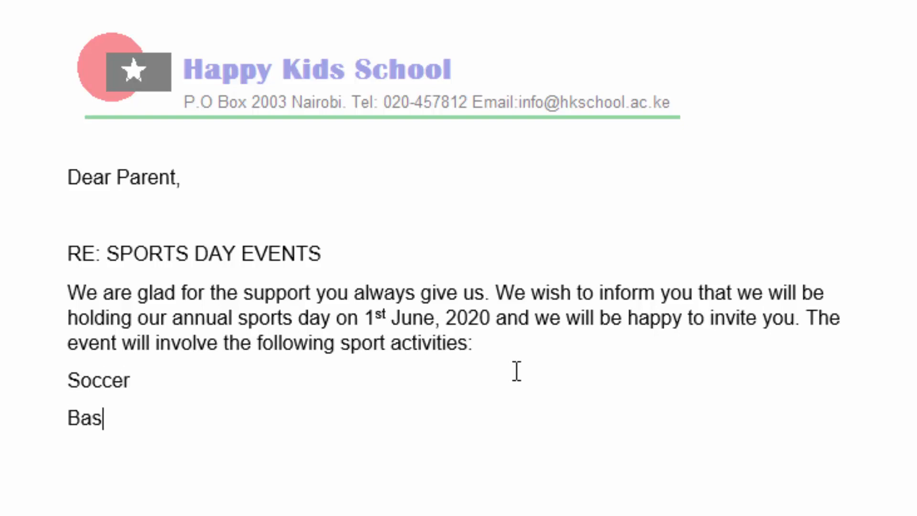
type("ketball ")
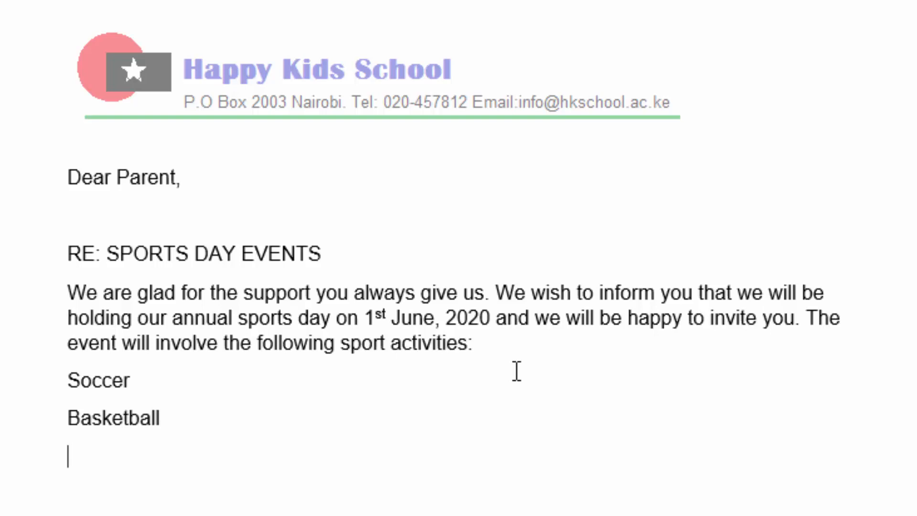
type("Acrobat")
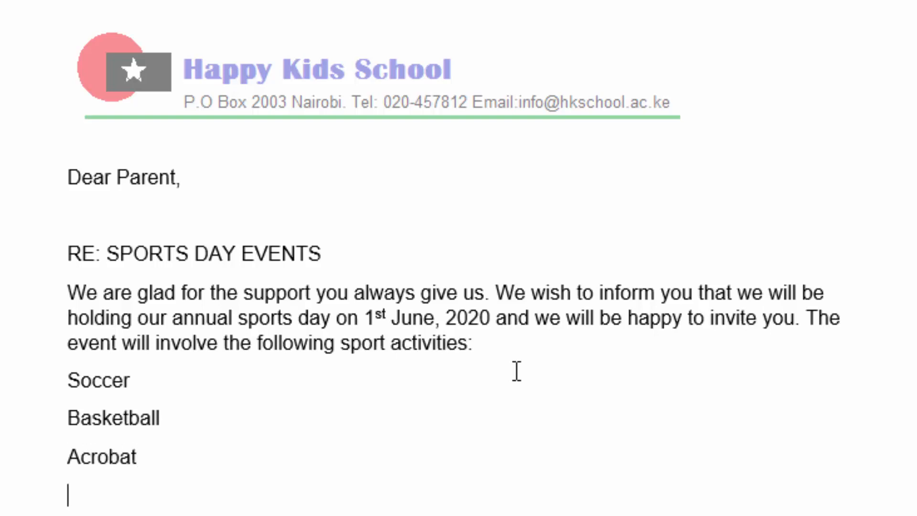
left_click(139, 455)
type("i")
type("cs ")
type("Plesea")
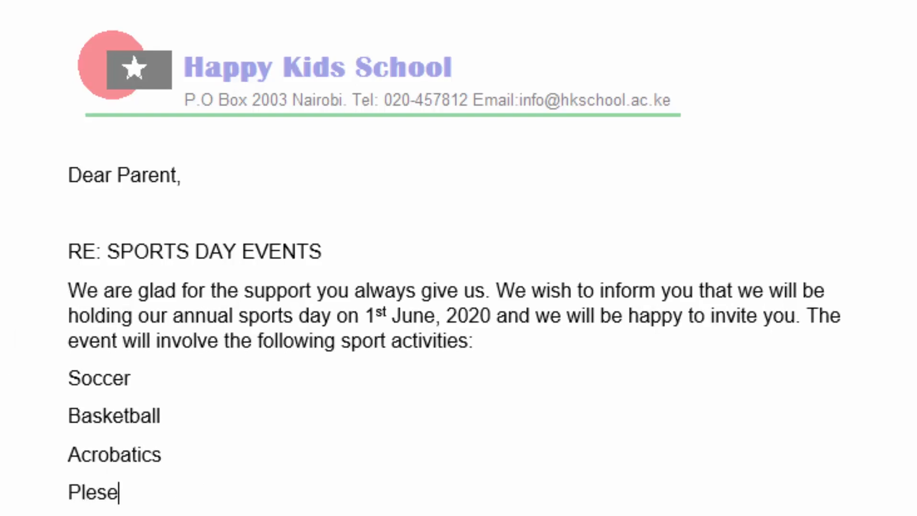
Begin a new paragraph below Acrobatics with "Please set aside".
key("BackSpace")
key("BackSpace")
key("BackSpace")
type("a")
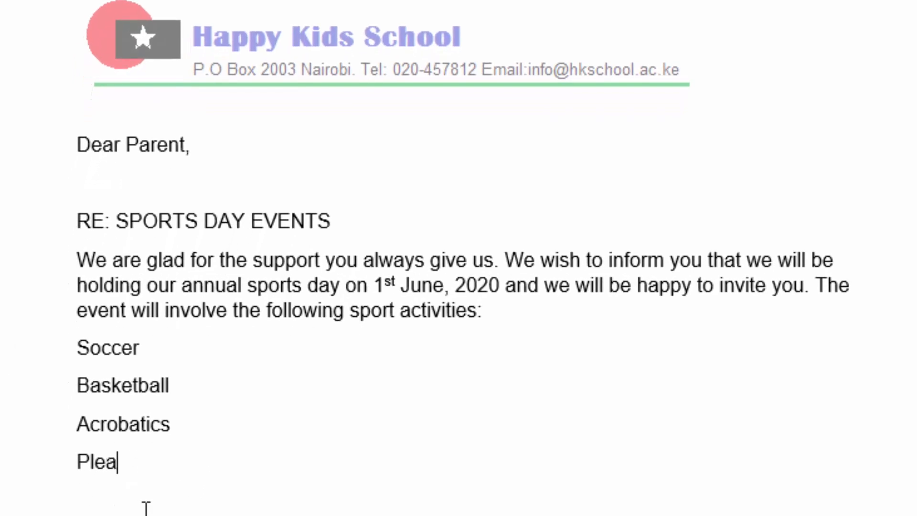
type("se set ")
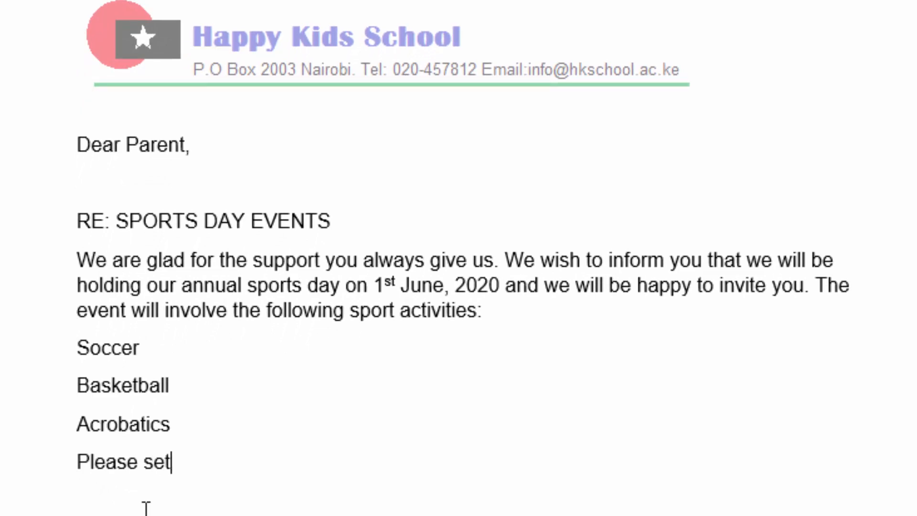
type("aside")
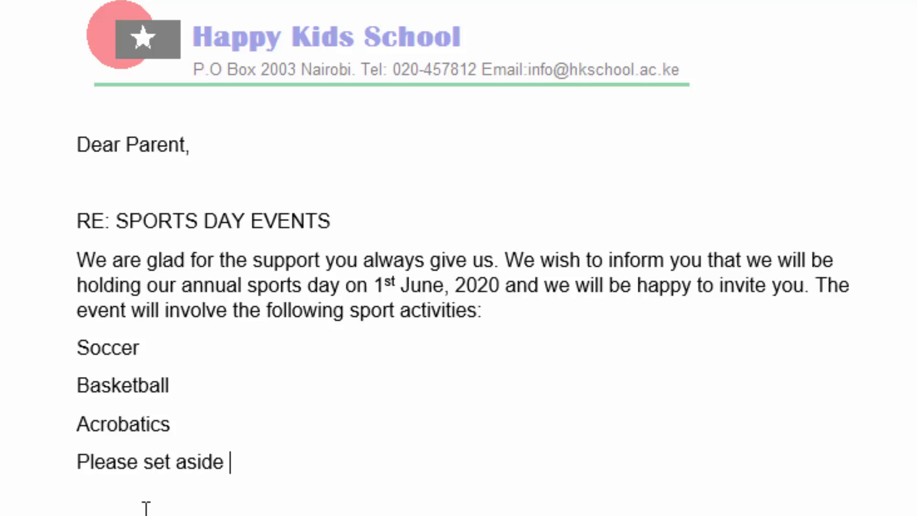
type(" time")
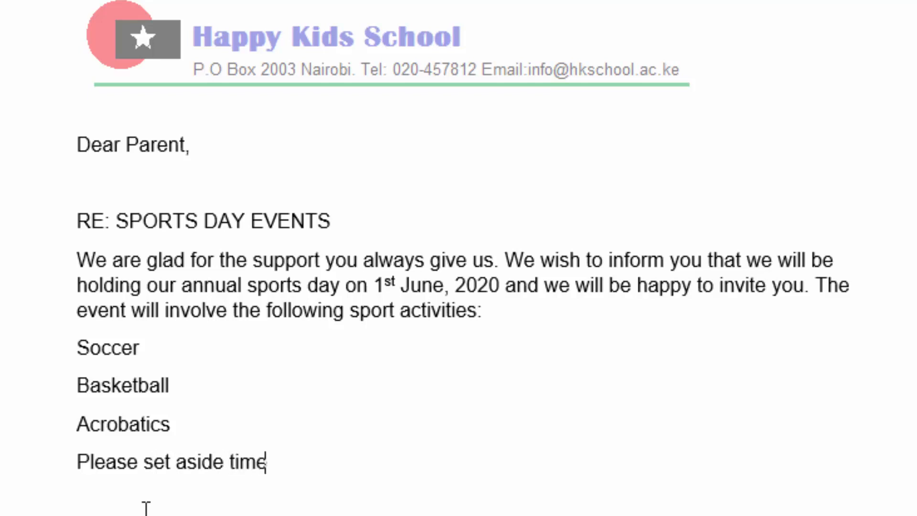
type(" to come an")
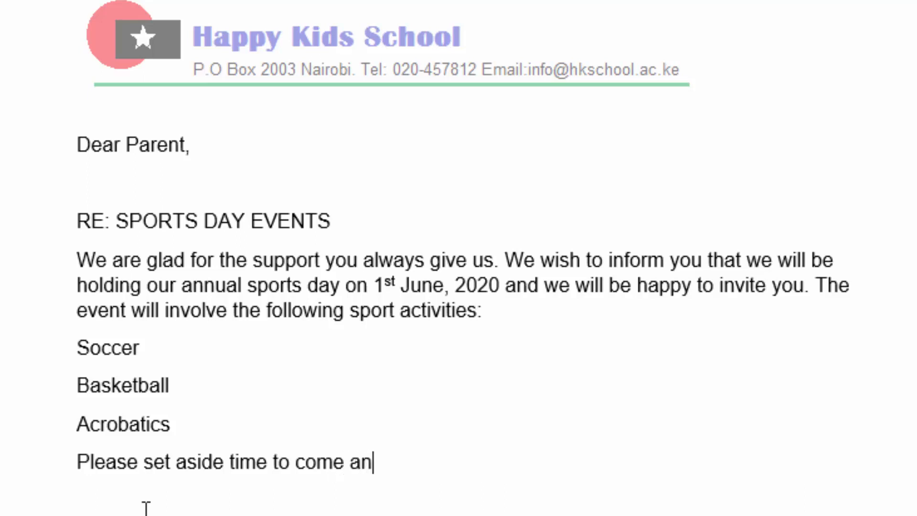
type("d attend")
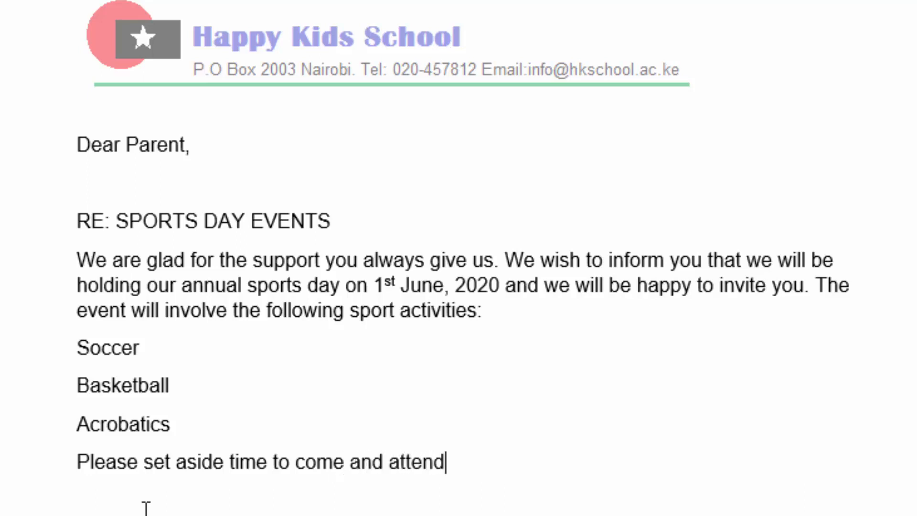
type(" the event")
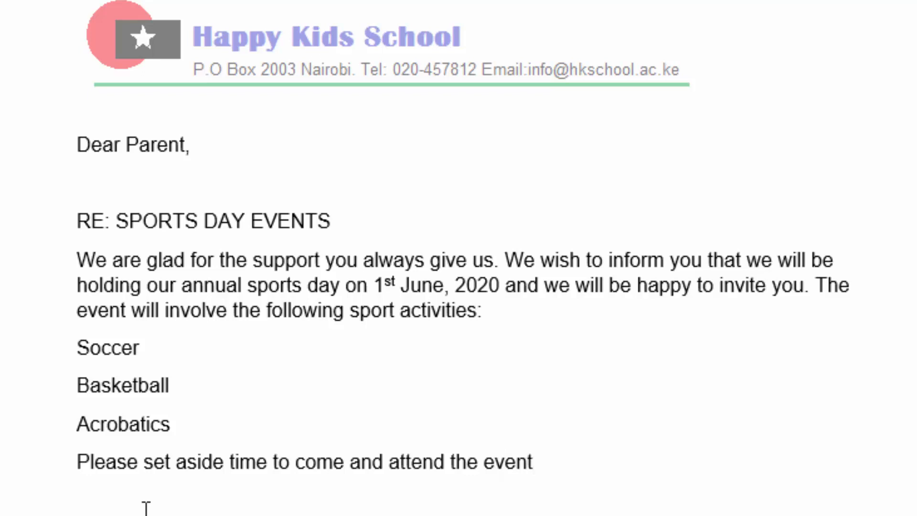
type(" to see")
Extend the sentence with "to see how our children are good in sports".
type("ho")
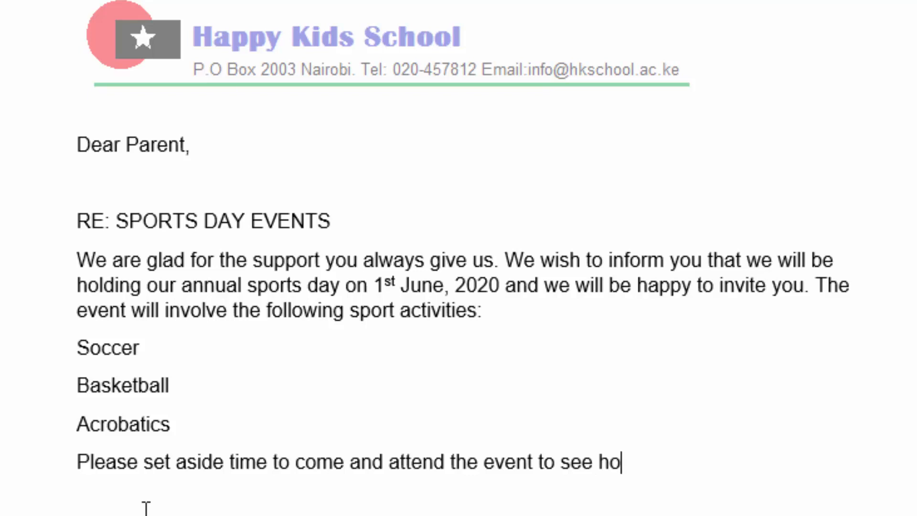
type("w ou")
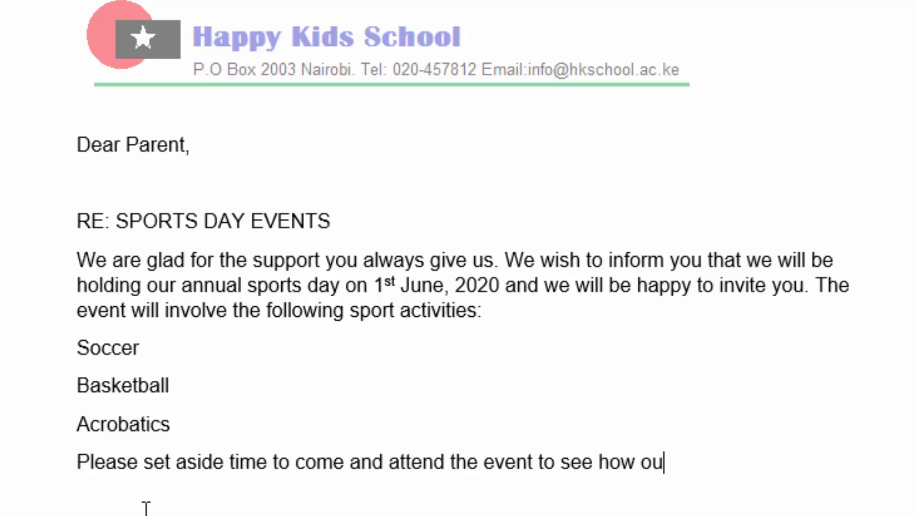
type("r chi")
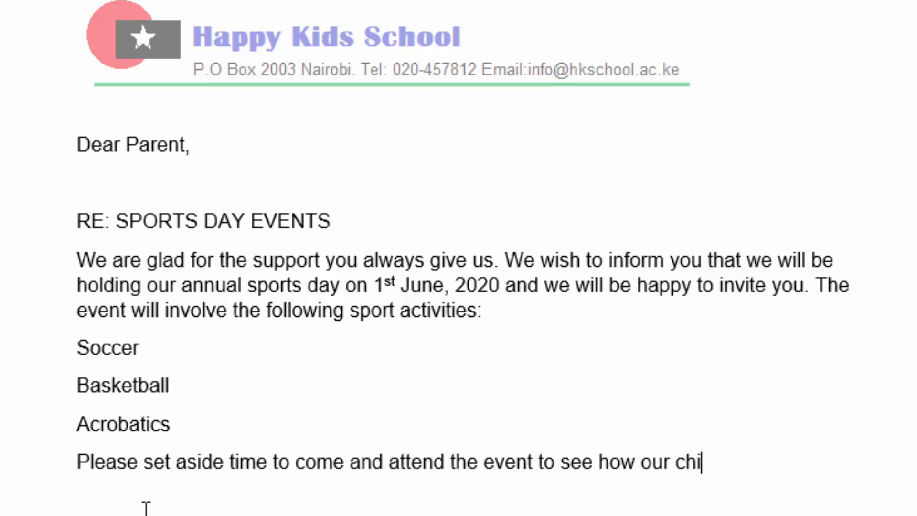
type("ldren a")
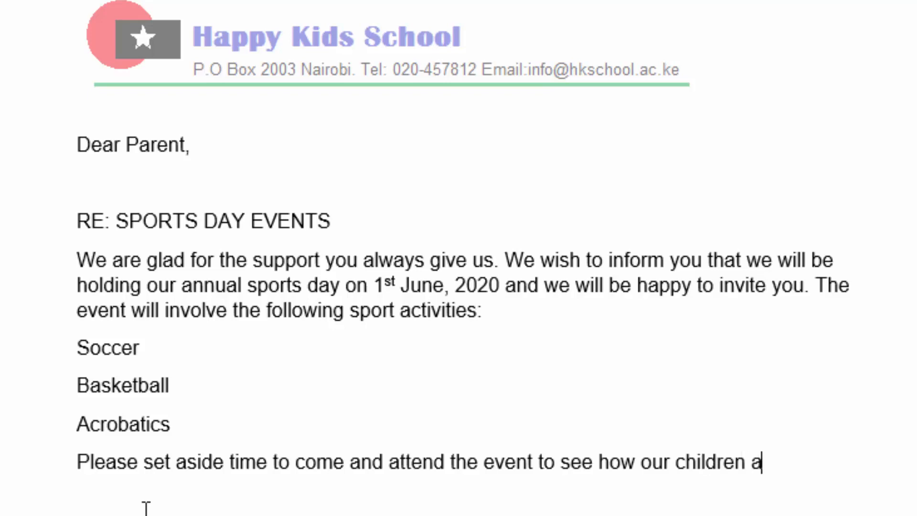
type("re")
type(" good")
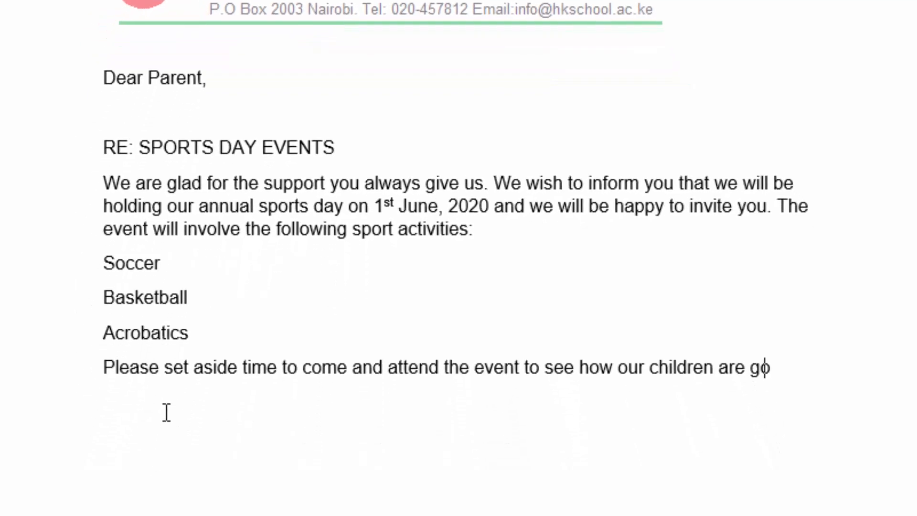
type(" in s")
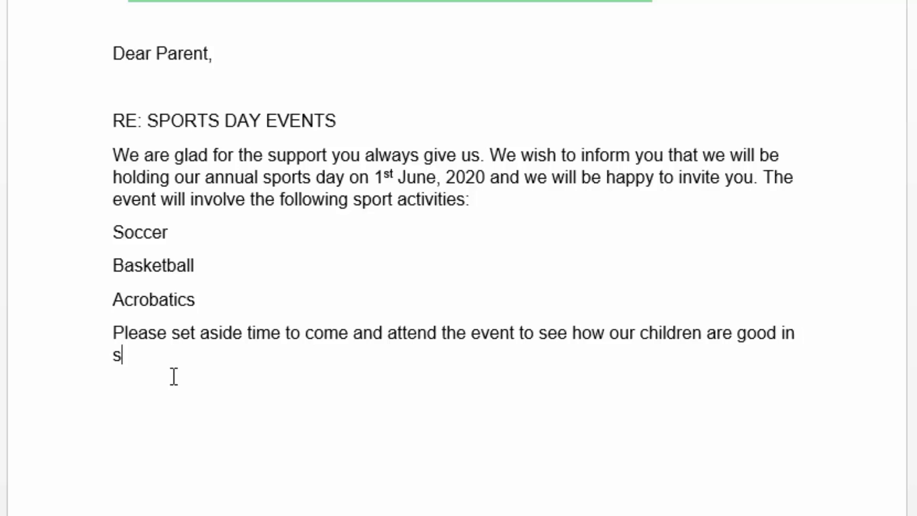
type("ports in a")
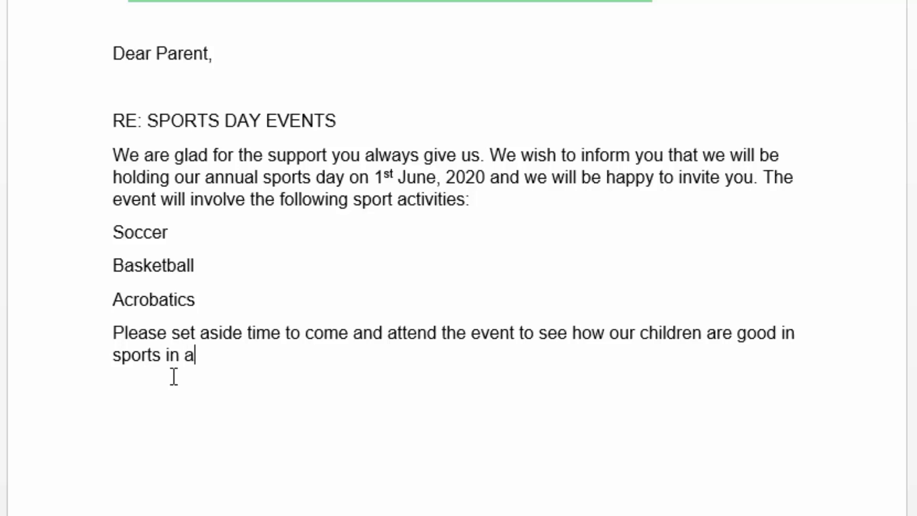
type("ddition")
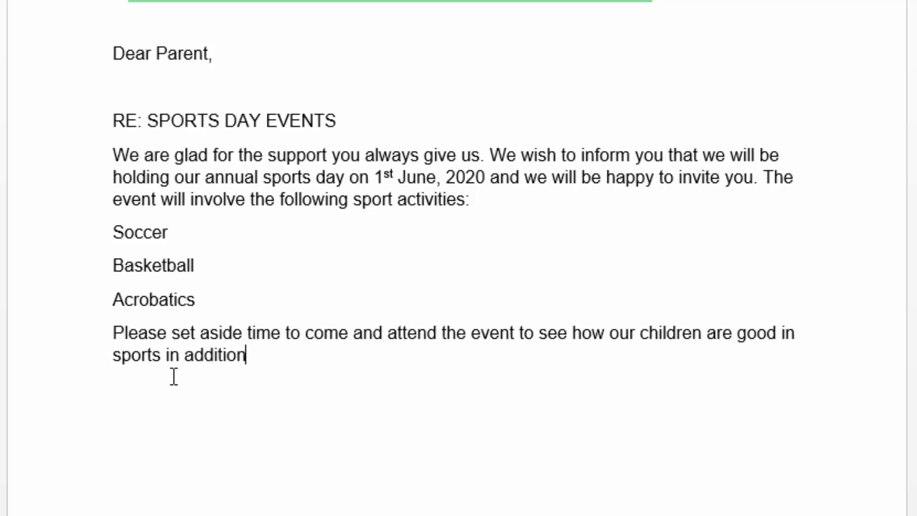
type(" to their aca")
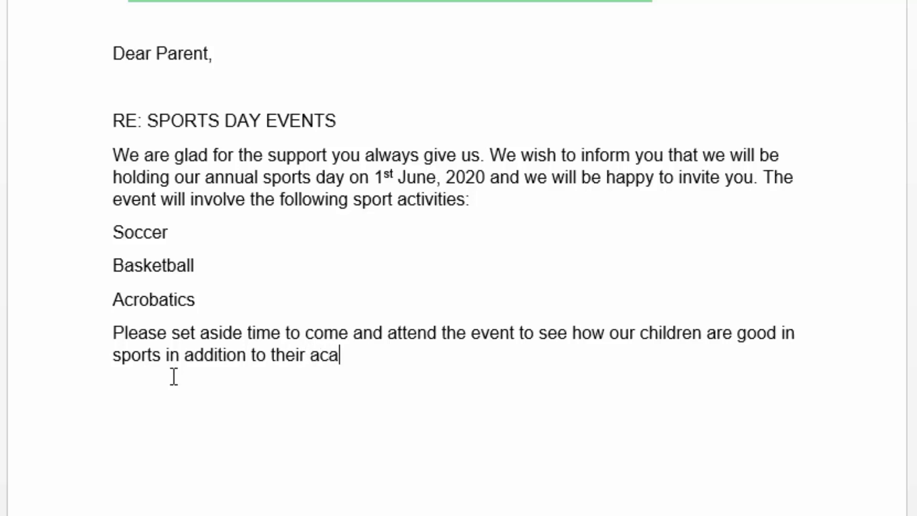
type("demic")
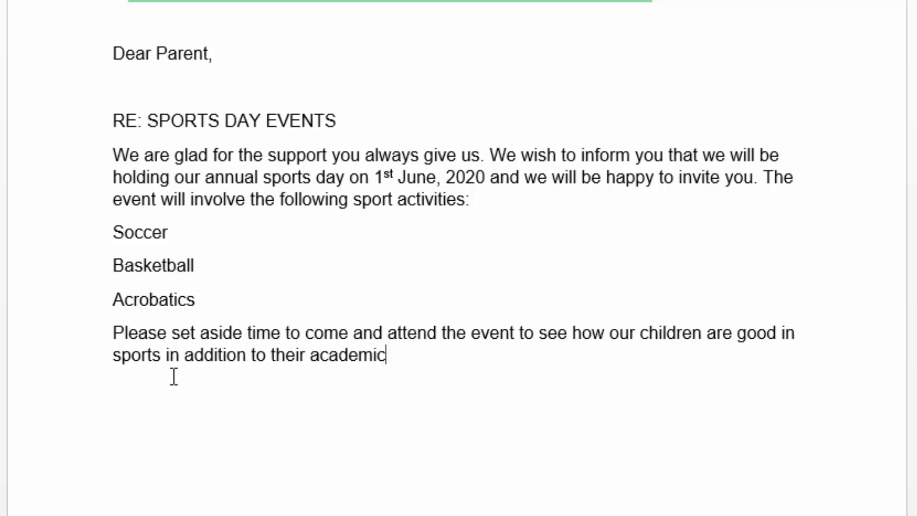
type(" a")
Finish the sentence with "in addition to their academic abilities.".
key("BackSpace")
type("abiliti")
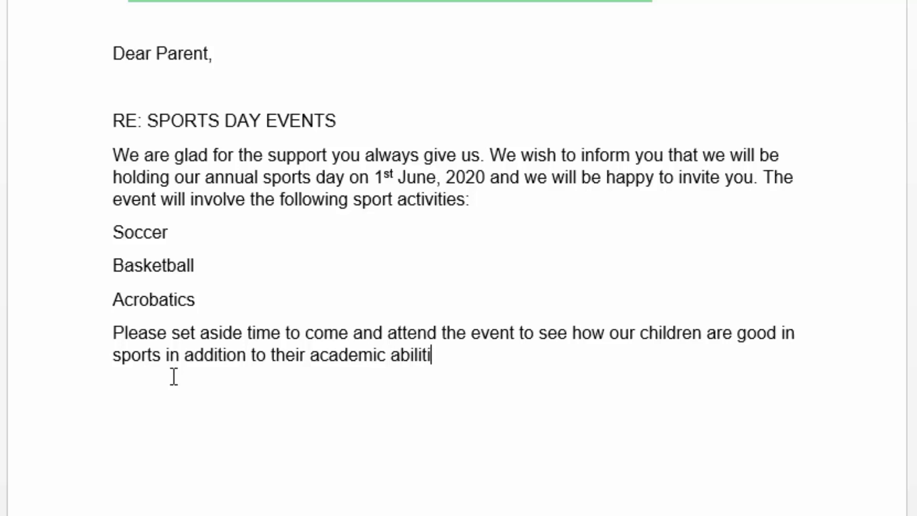
type("es. The ev")
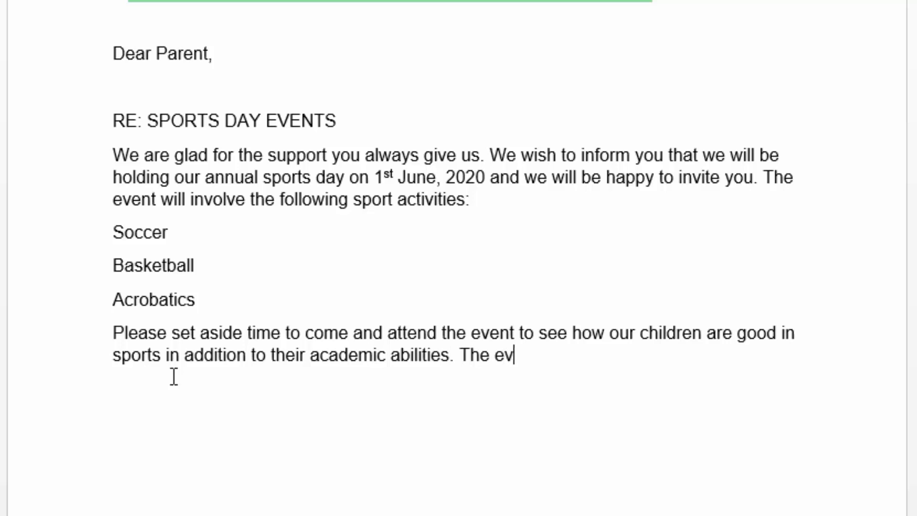
type("ent will")
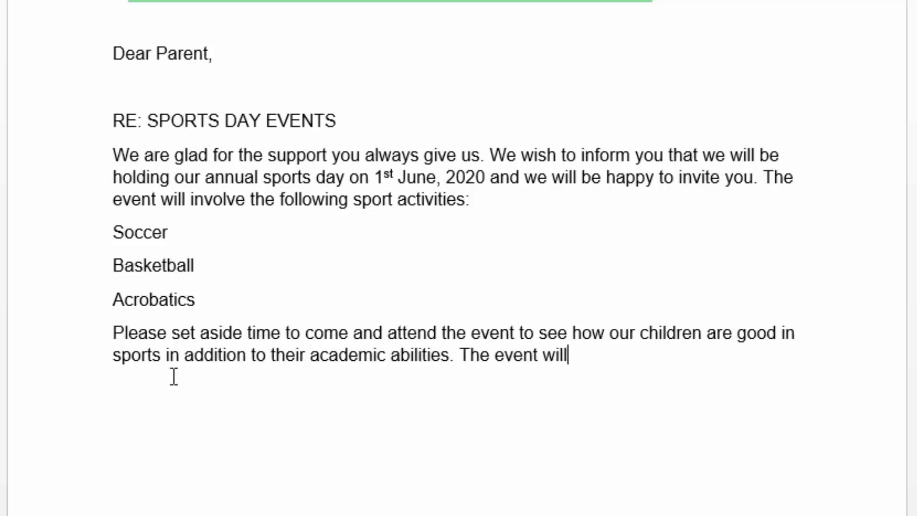
type(" start ")
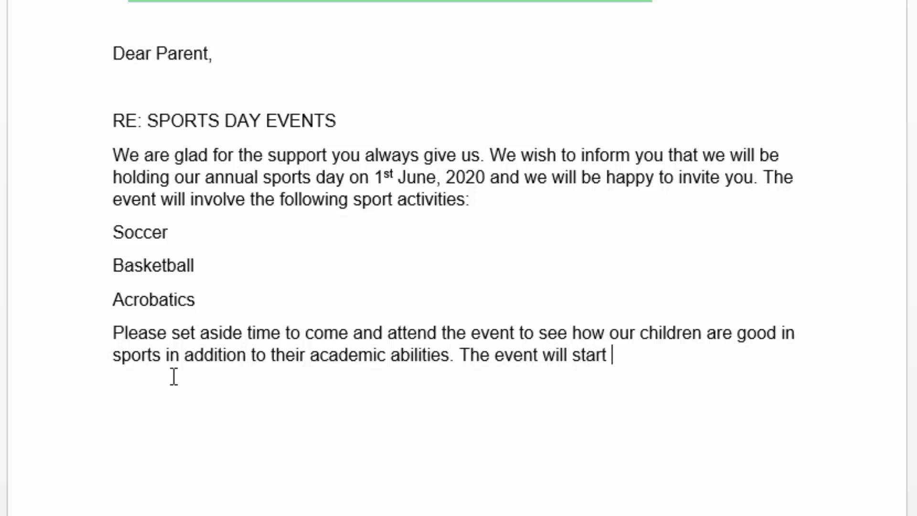
type("at 9:00")
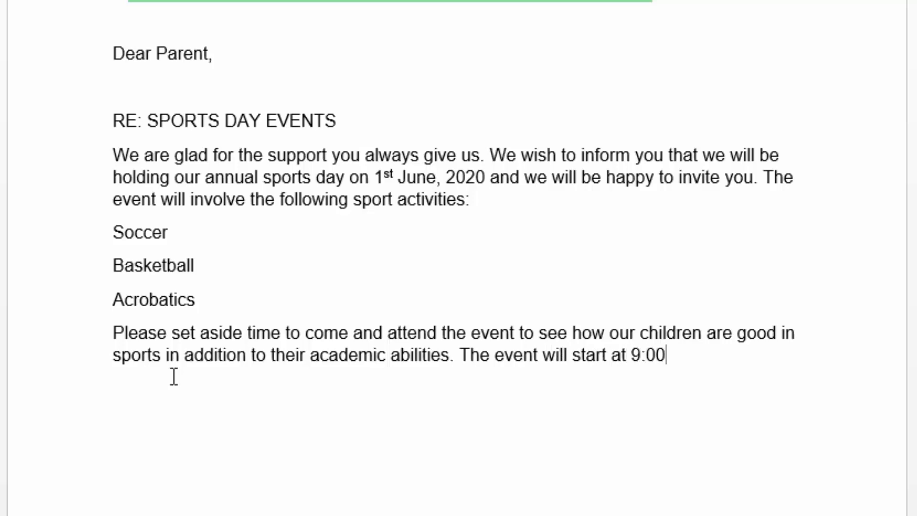
type(" A")
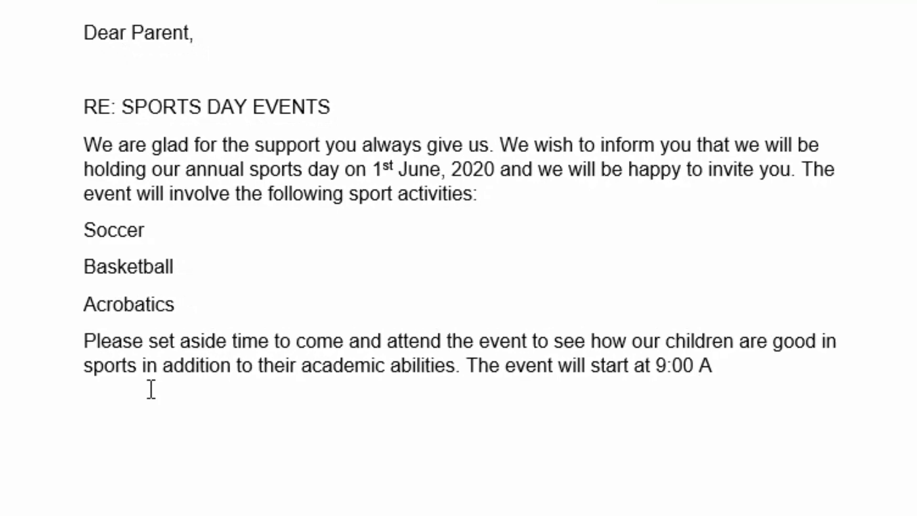
type("M. ")
type("Thank y")
type("ou.   P")
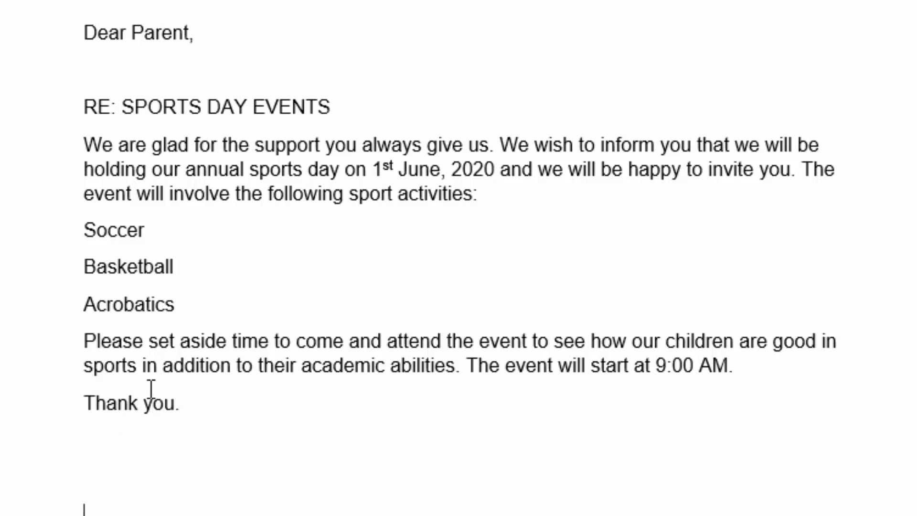
type("RINCIPA")
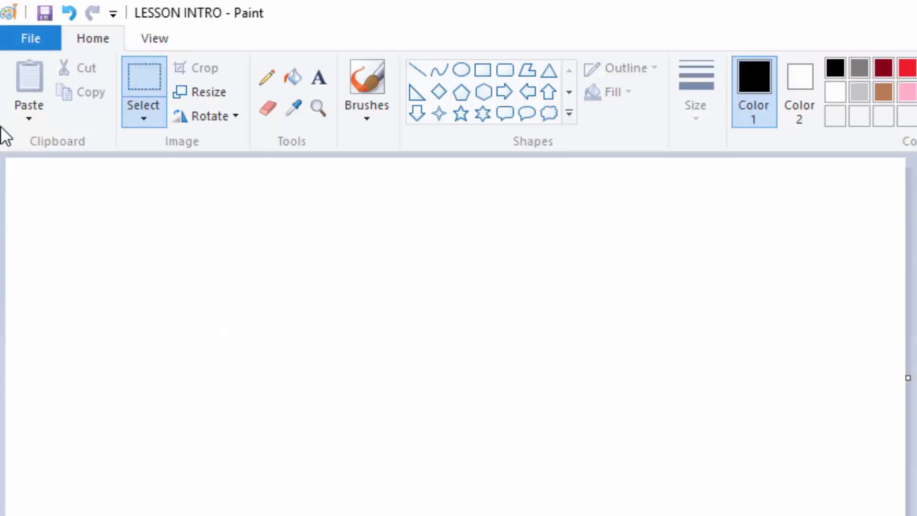
In Paint, draw a black freehand signature on the blank canvas with the Pencil at the third line thickness.
left_click(268, 78)
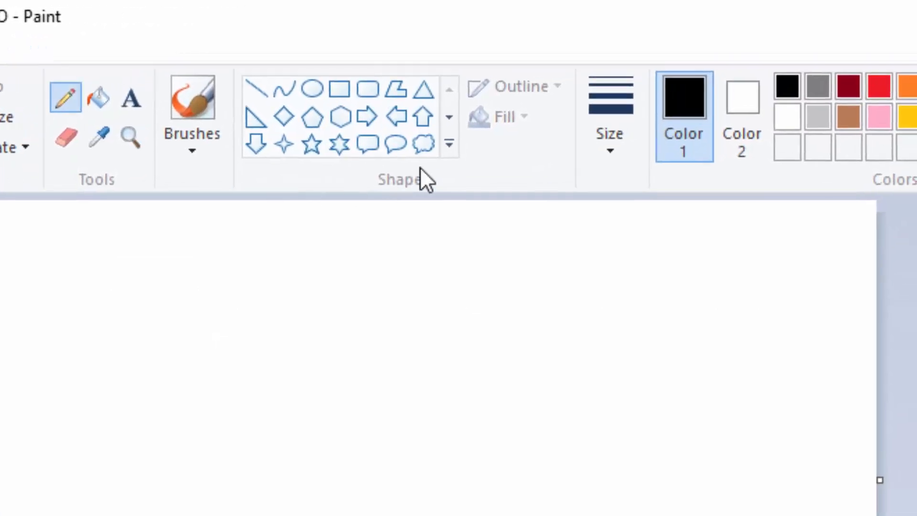
left_click(643, 139)
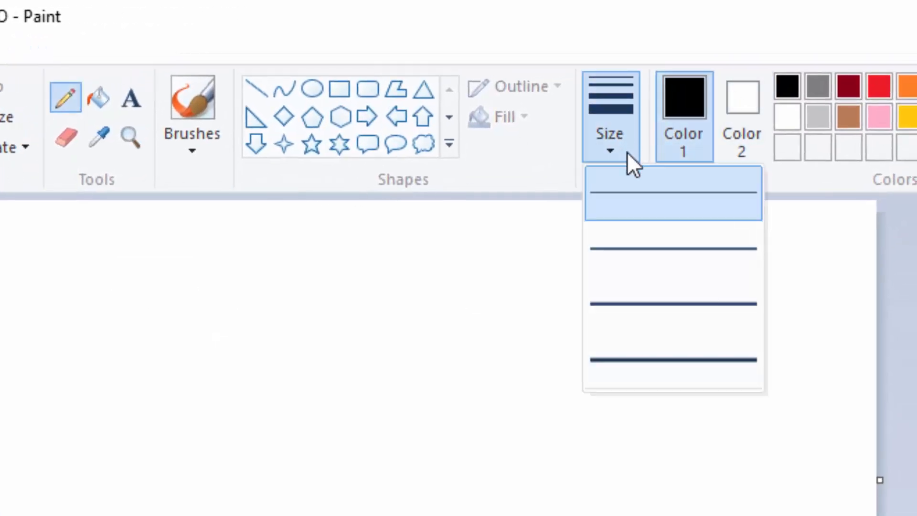
left_click(634, 305)
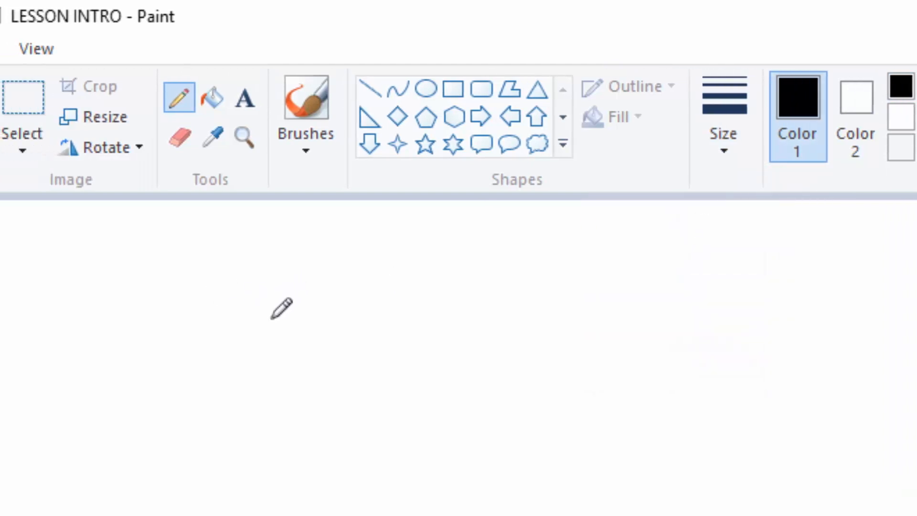
mouse_move(262, 339)
left_mouse_down()
mouse_move(303, 321)
mouse_move(295, 318)
mouse_move(358, 319)
mouse_move(347, 311)
mouse_move(361, 339)
left_mouse_up()
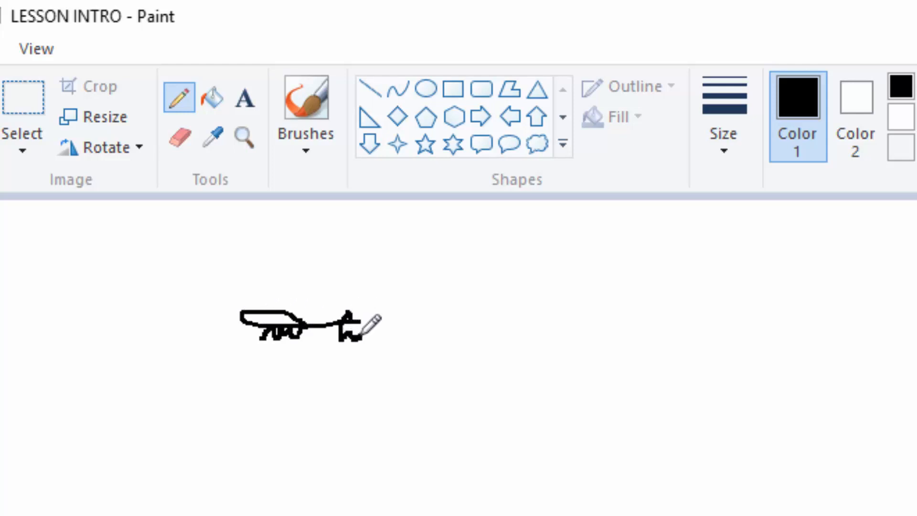
Select the freehand signature on the Paint canvas with a rectangular selection and copy it.
left_click(26, 98)
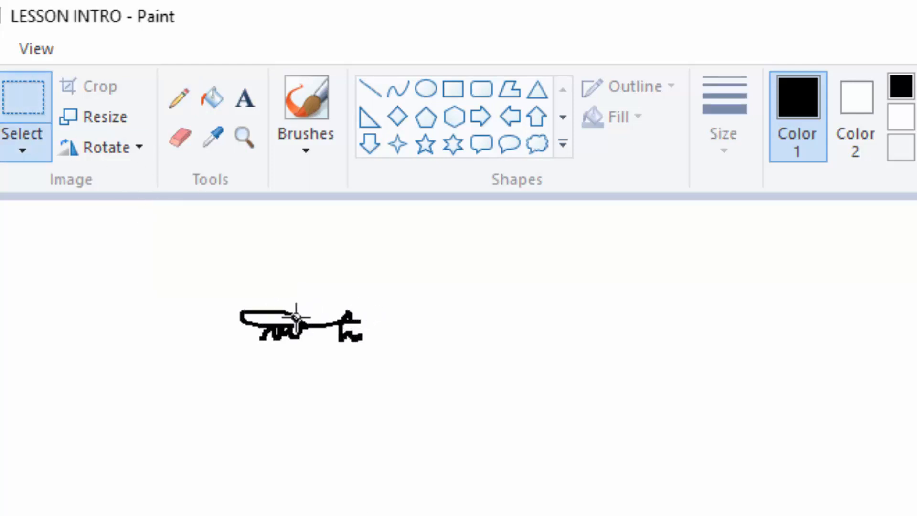
mouse_move(228, 297)
left_mouse_down()
mouse_move(295, 303)
mouse_move(394, 363)
mouse_move(374, 352)
left_mouse_up()
right_click(344, 325)
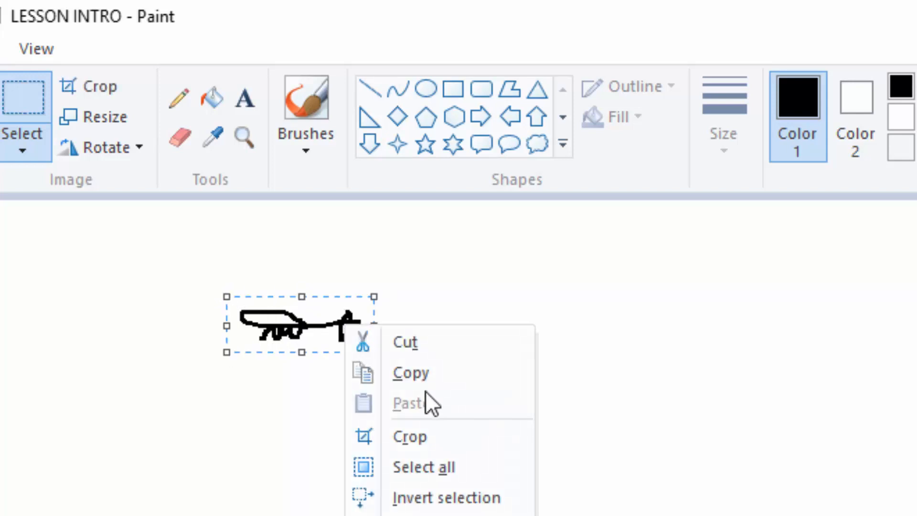
left_click(436, 373)
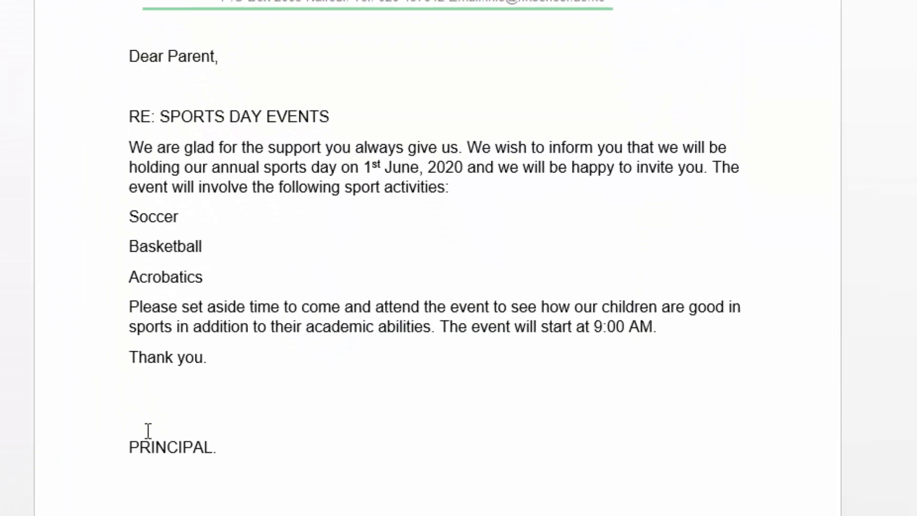
In Word, paste the signature on the blank line under "Thank you." and remove the extra empty line above "PRINCIPAL.".
left_click(153, 383)
right_click(153, 384)
left_click(195, 172)
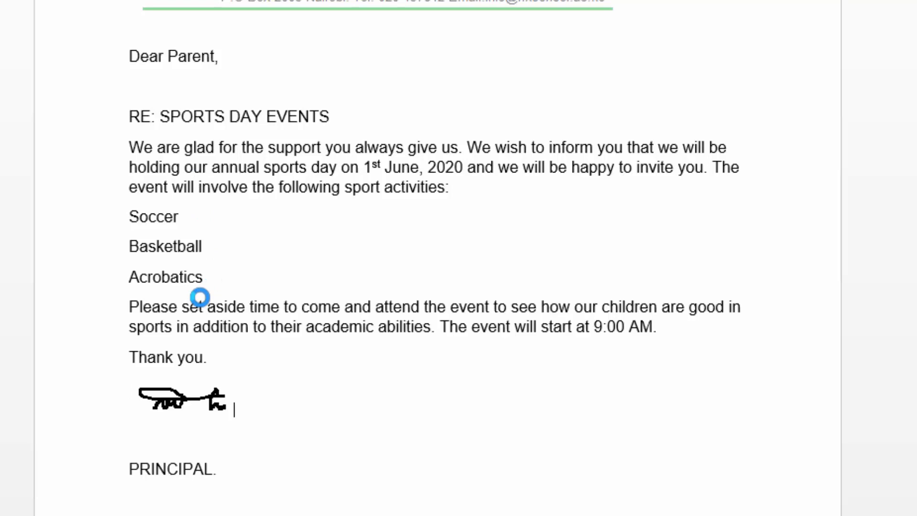
left_click(147, 440)
key("Delete")
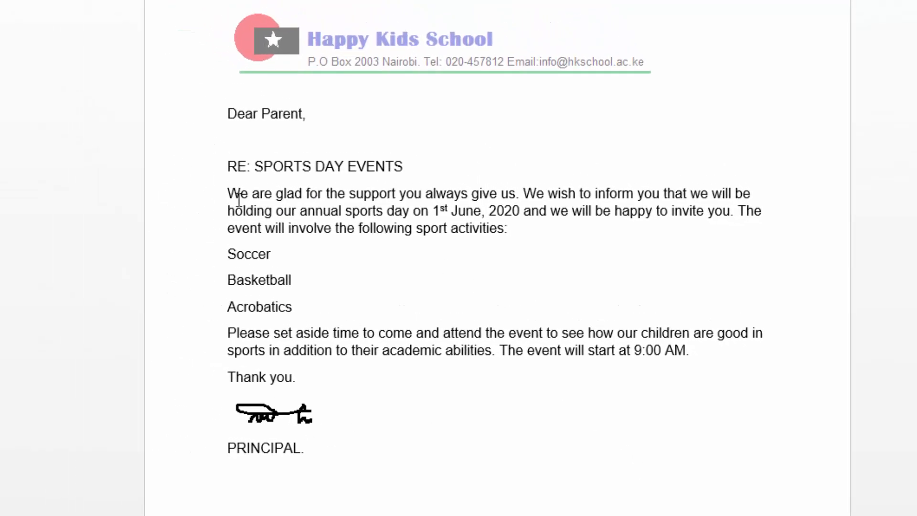
Make the subject line "RE: SPORTS DAY EVENTS" bold.
left_click_drag(227, 167, 418, 162)
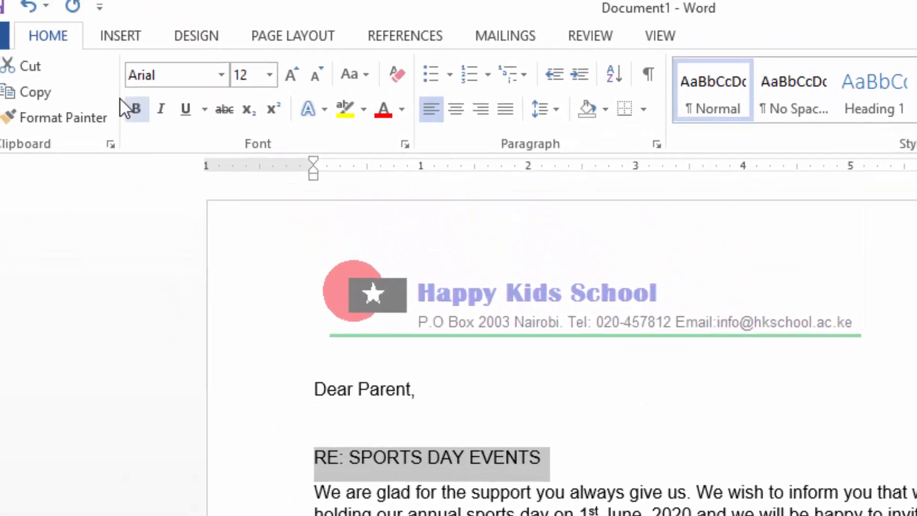
left_click(139, 113)
key("Up")
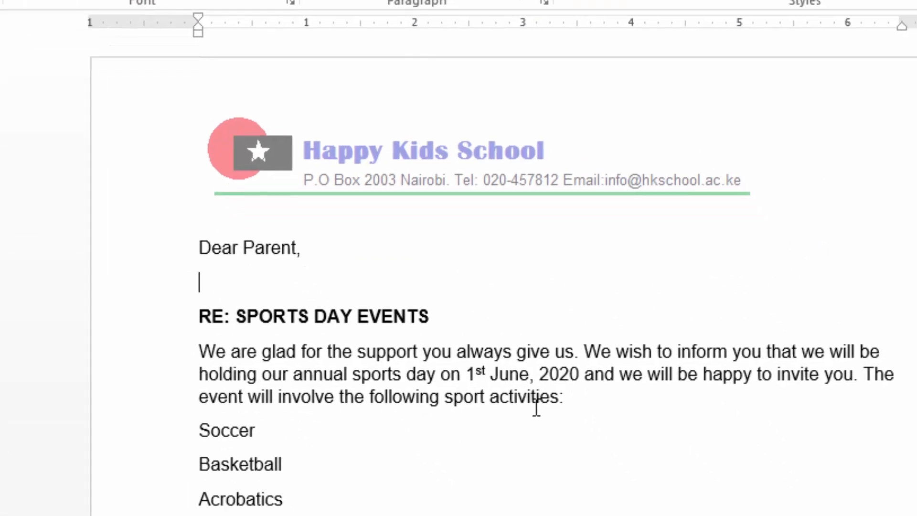
Format the lines Soccer, Basketball and Acrobatics as a bulleted list with filled square bullets.
left_click(122, 309)
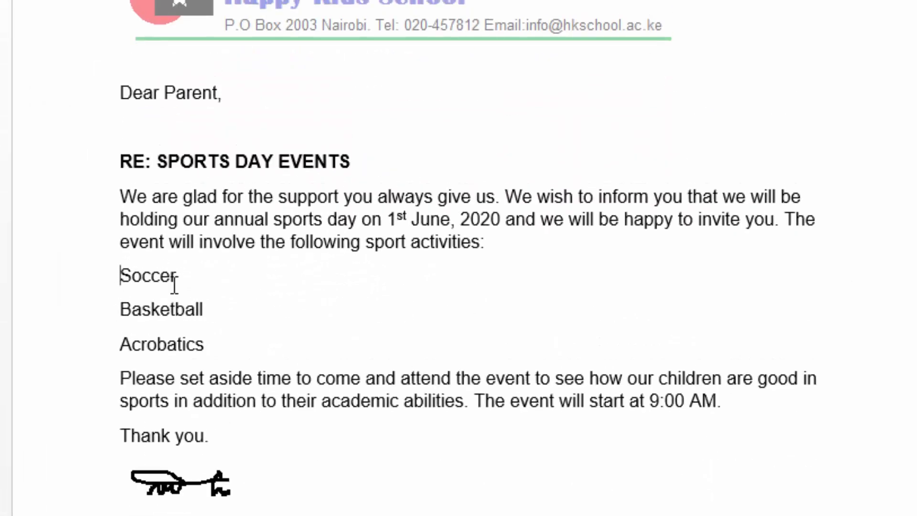
left_click_drag(174, 319, 212, 366)
left_click_drag(212, 331, 215, 349)
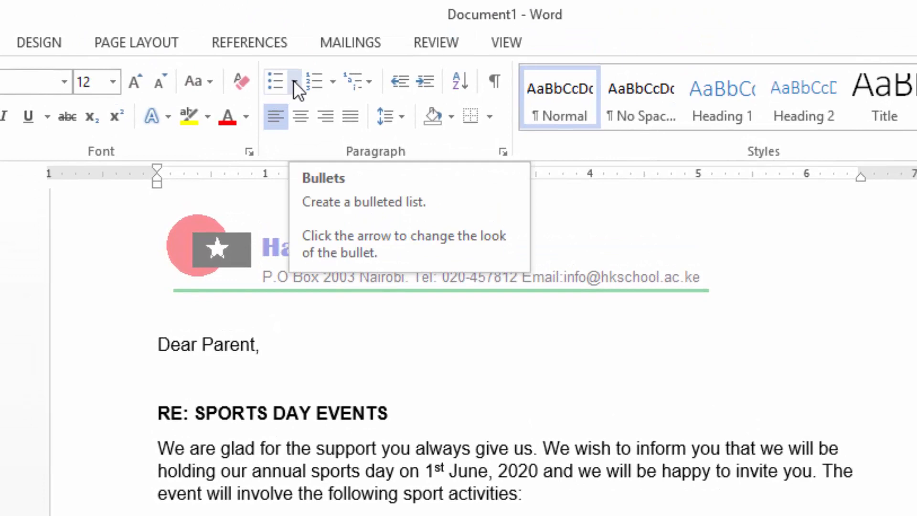
left_click(295, 82)
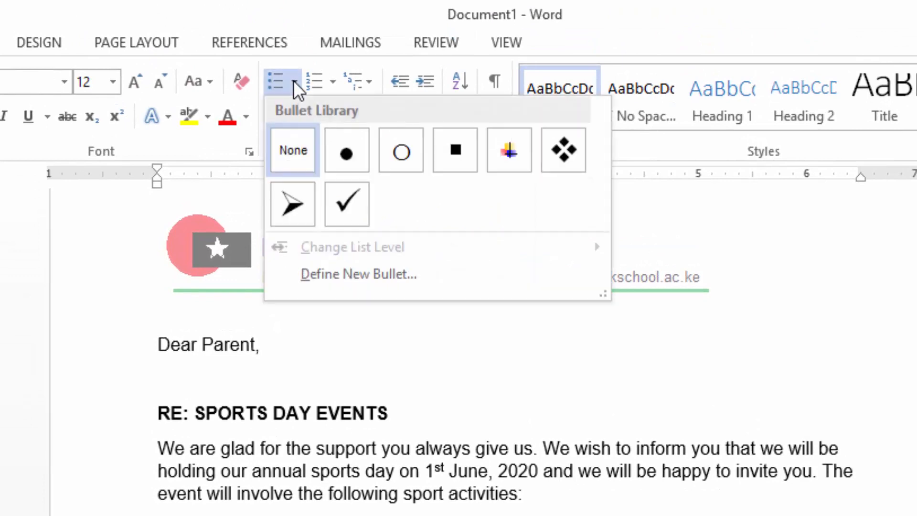
left_click(458, 149)
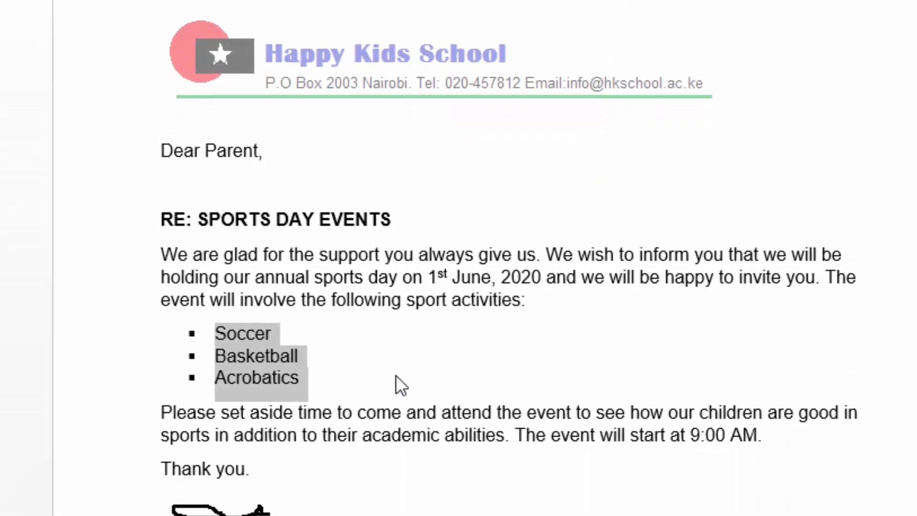
scroll(395, 374, "down", 1)
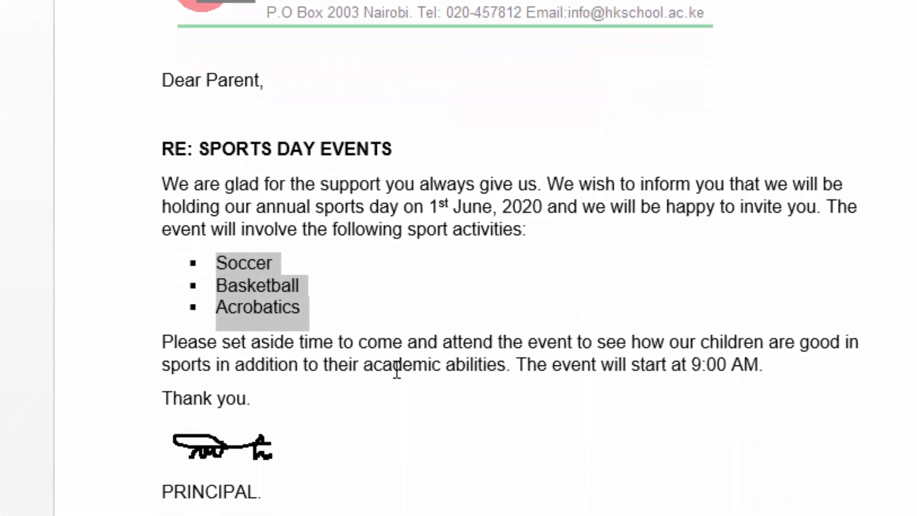
left_click(516, 453)
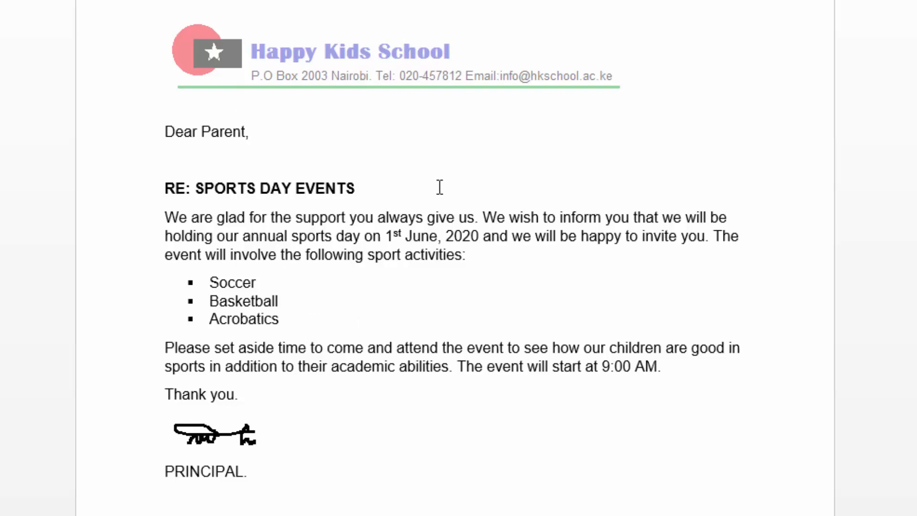
Review the letter's layout from the letterhead down to the principal's signature.
scroll(434, 187, "down", 1)
scroll(430, 186, "up", 1)
scroll(364, 153, "down", 1)
scroll(343, 151, "up", 1)
scroll(387, 416, "down", 3)
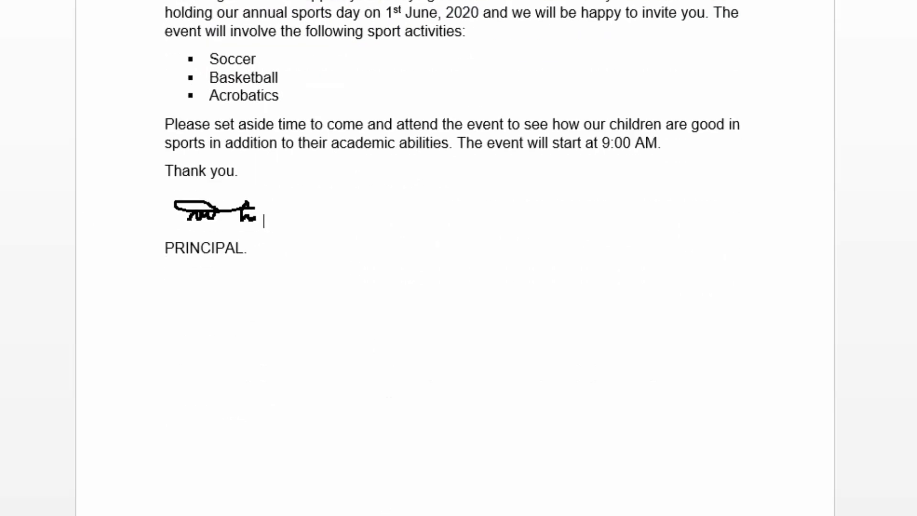
scroll(351, 492, "up", 3)
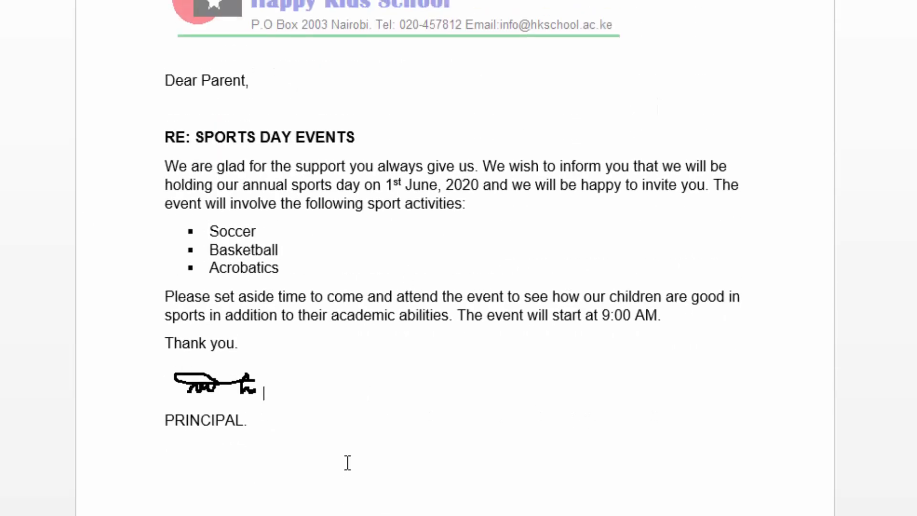
scroll(346, 458, "up", 1)
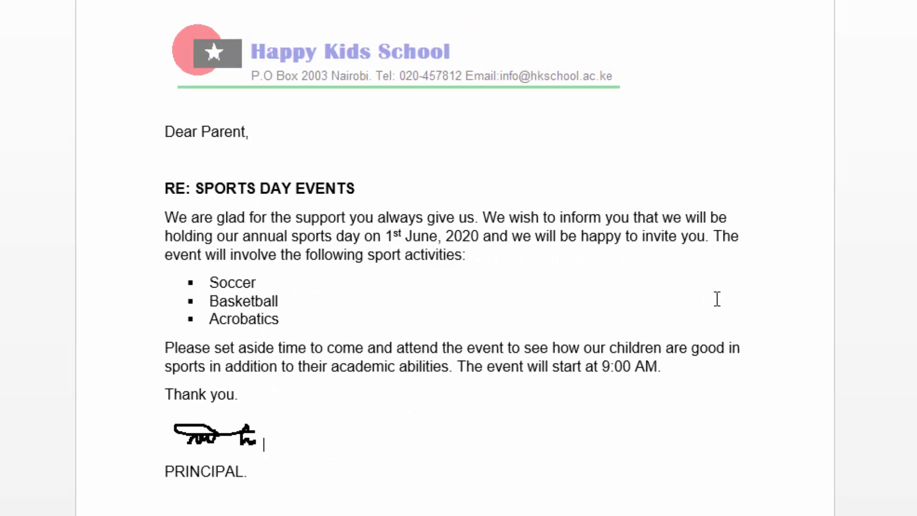
Add the line "Find attached a table of events in page 2." between the closing paragraph and "Thank you.".
left_click(712, 376)
key("Return")
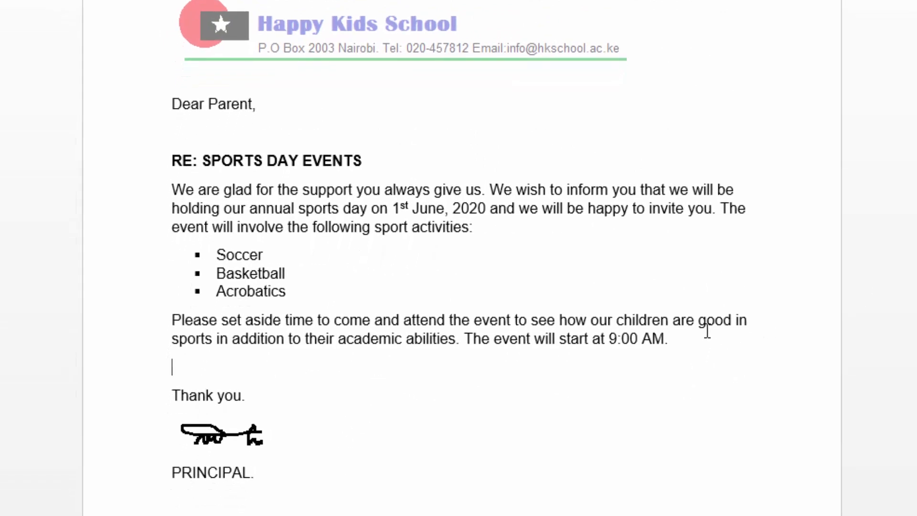
type("fIND attached ")
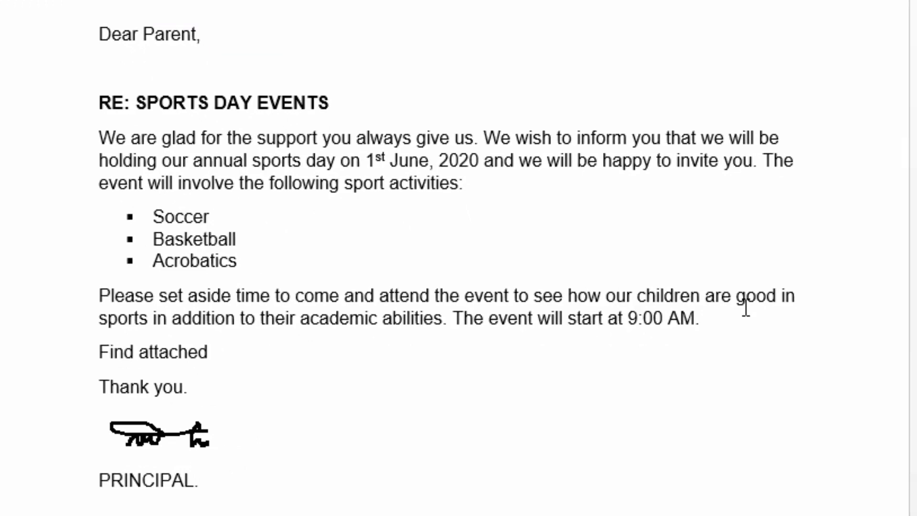
type("a table of ")
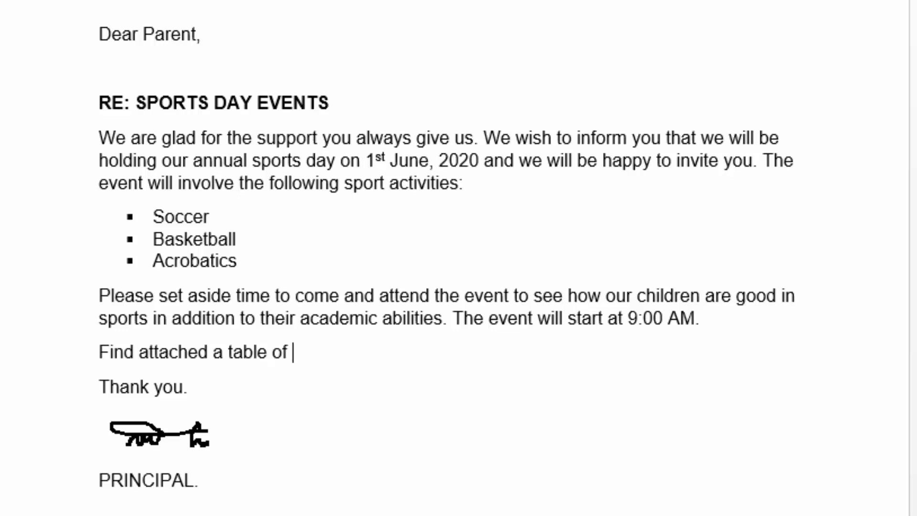
type("even")
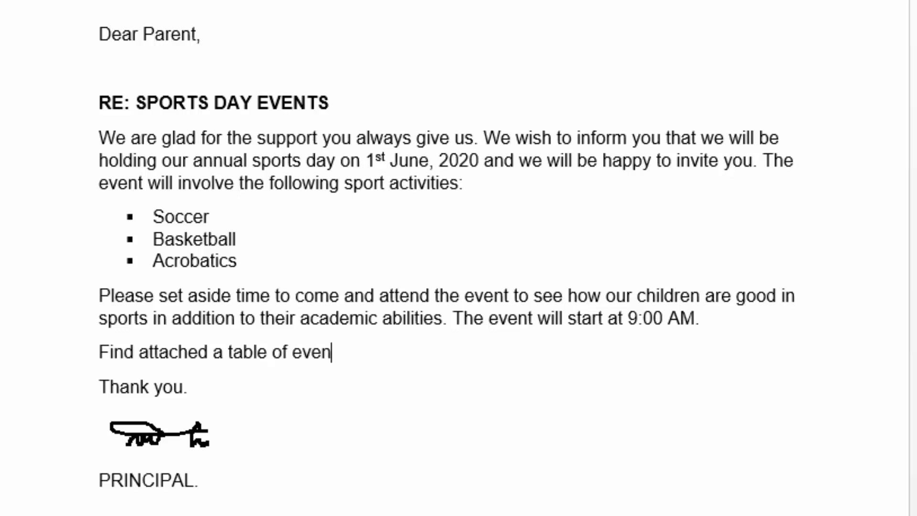
type("ts in page")
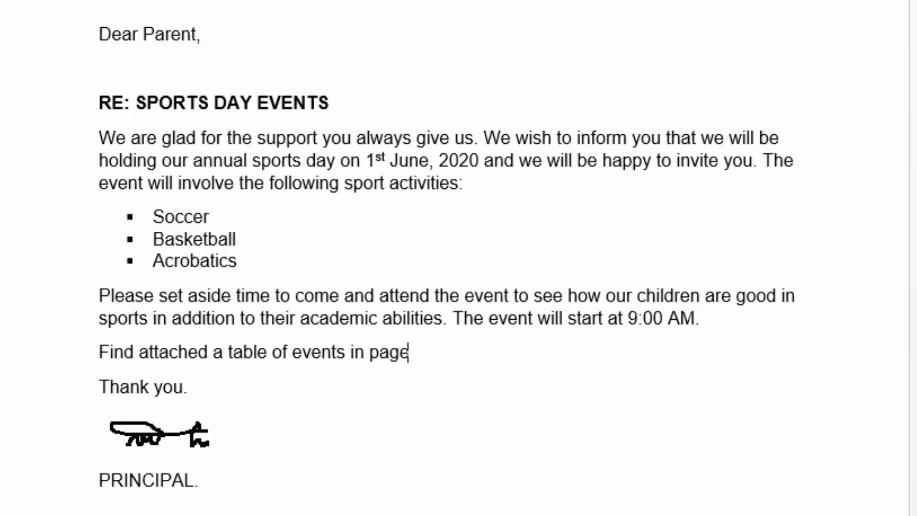
type(" 2.")
Insert a page break after "PRINCIPAL." to start a second page.
scroll(494, 285, "down", 6)
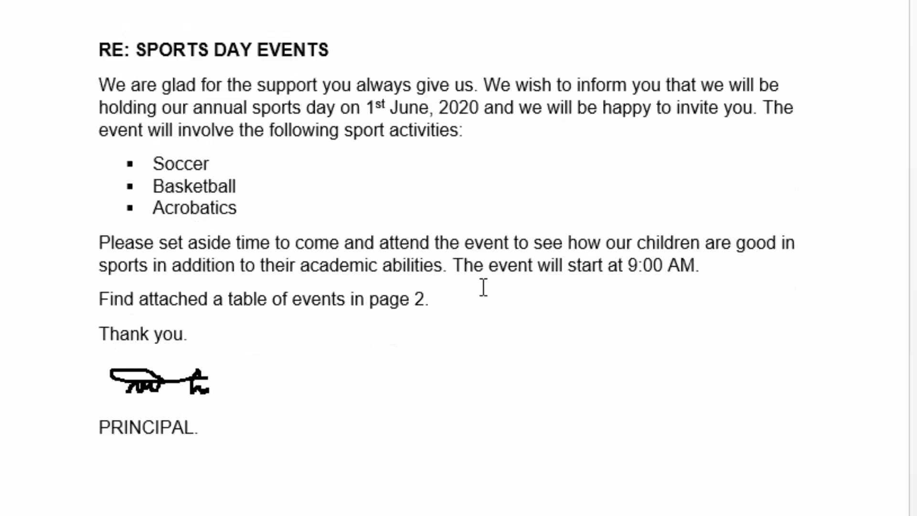
scroll(486, 279, "up", 5)
scroll(501, 236, "up", 3)
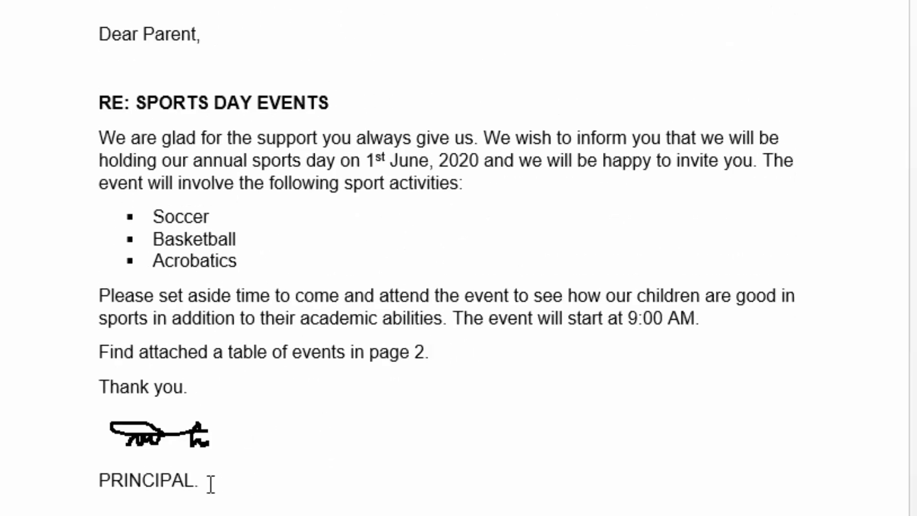
left_click(228, 484)
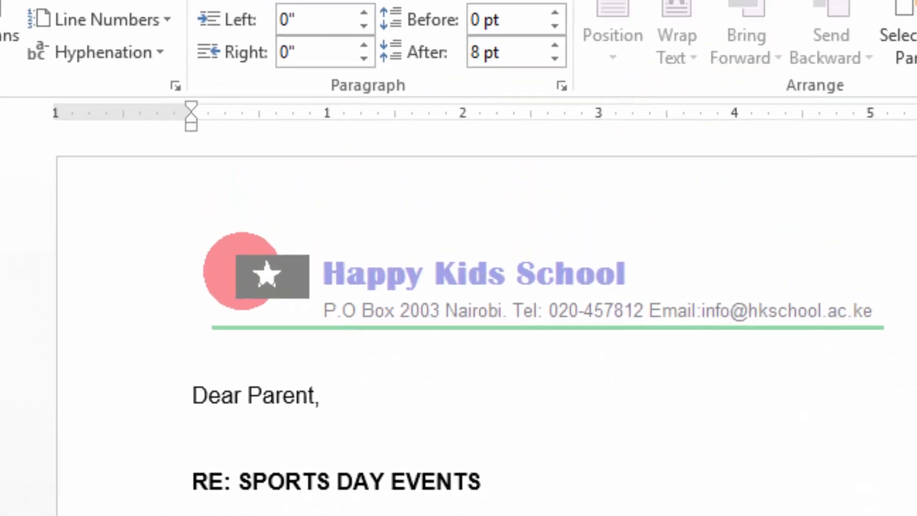
left_click(122, 97)
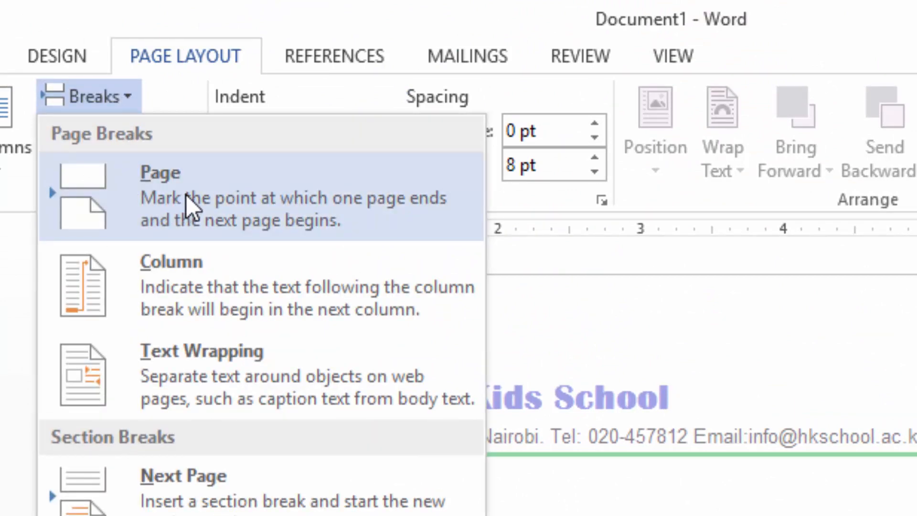
left_click(186, 190)
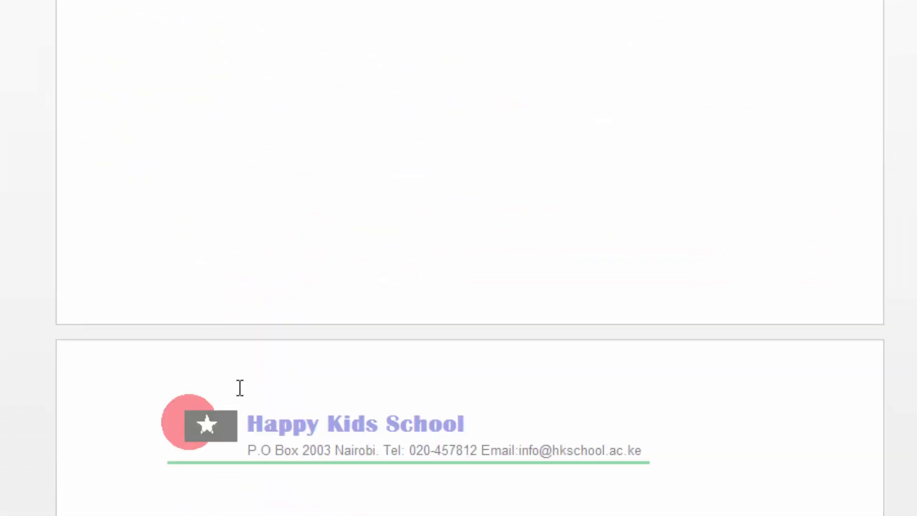
Below the letterhead on page 2, leave a blank line and add the heading "TABLE OF EVENTS" followed by a new line.
scroll(240, 387, "down", 5)
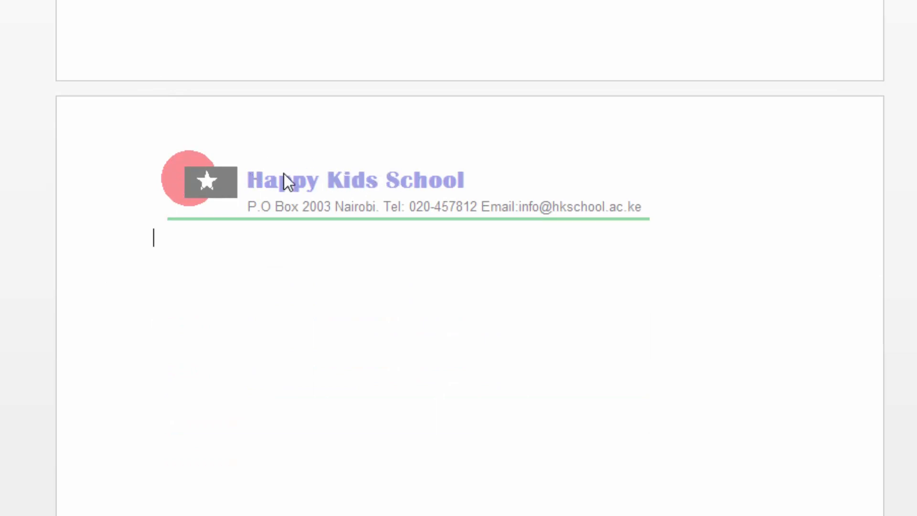
scroll(339, 158, "down", 3)
scroll(335, 182, "up", 1)
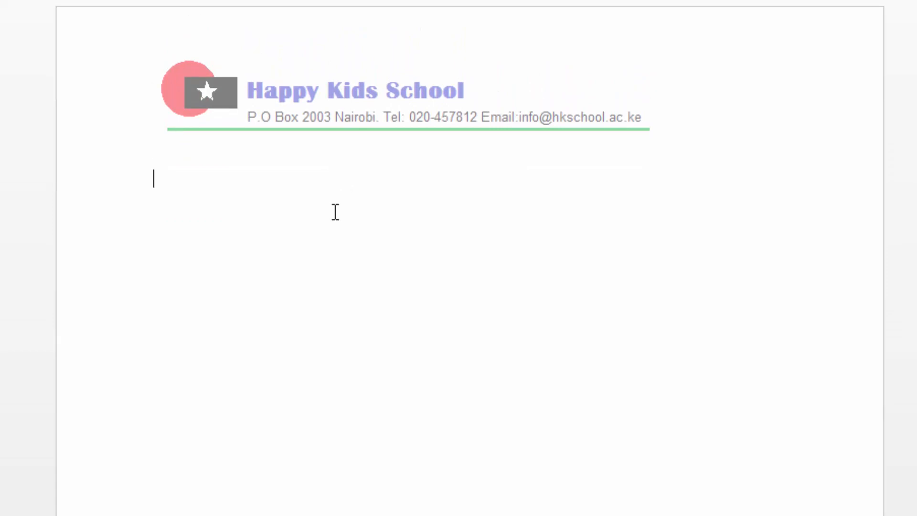
type("TABLE")
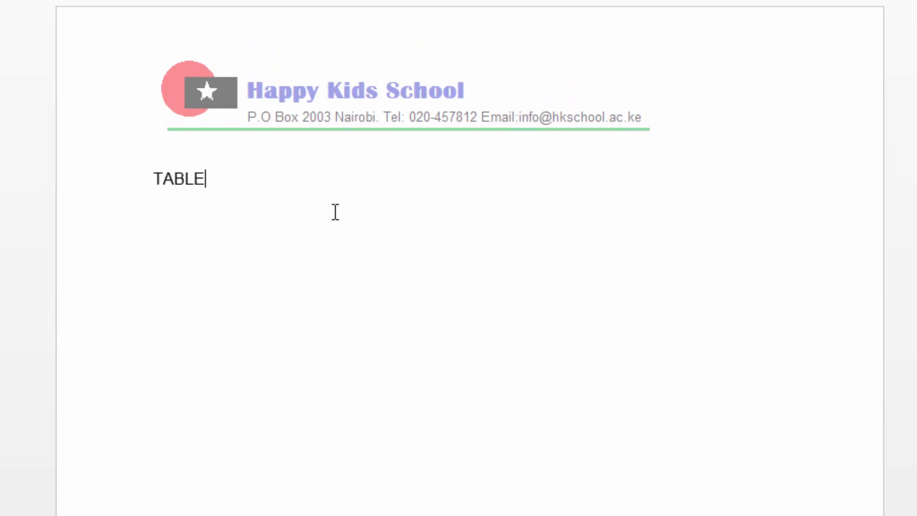
type(" OF EVENTS")
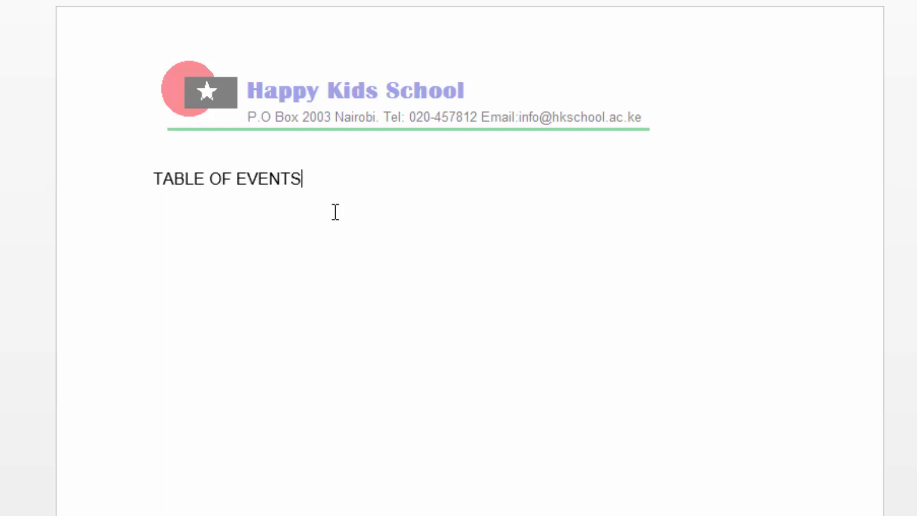
key("Return")
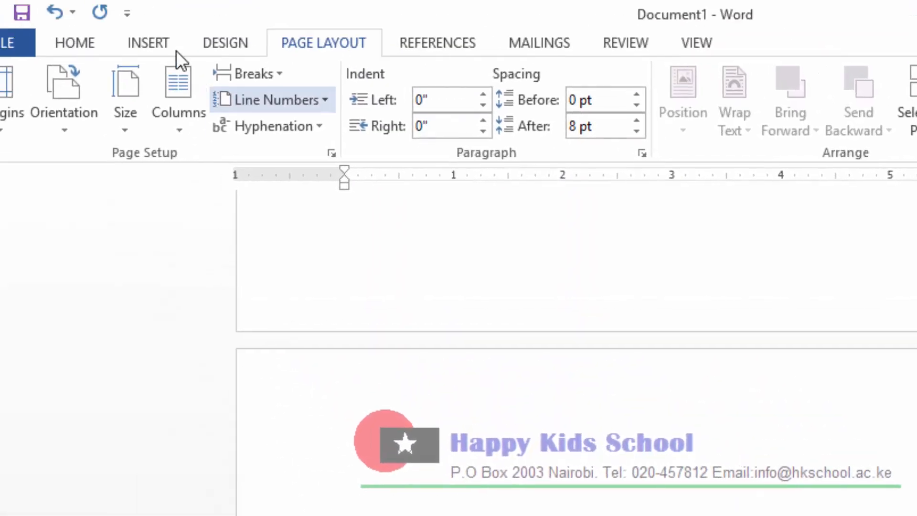
Insert a table of two columns and five rows under the heading, then narrow the first column and the table's overall width.
left_click(146, 39)
left_click(126, 119)
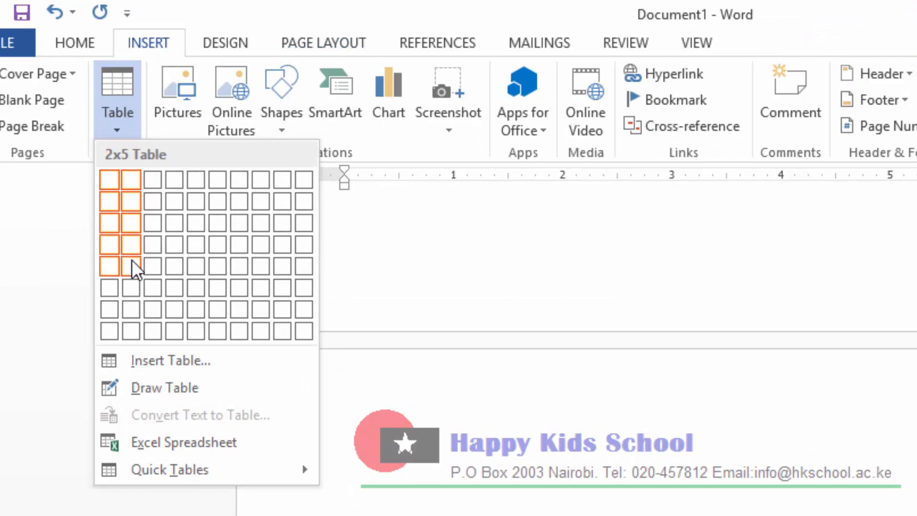
left_click(131, 259)
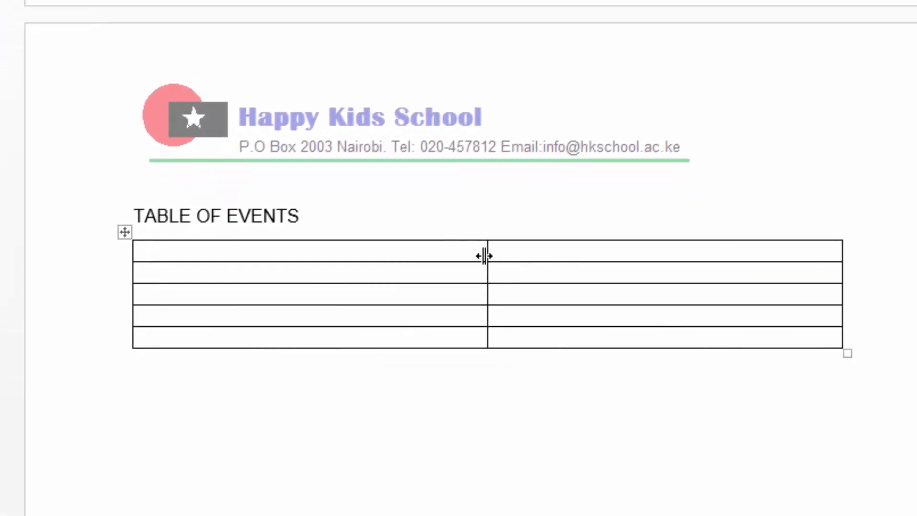
left_click_drag(484, 256, 370, 246)
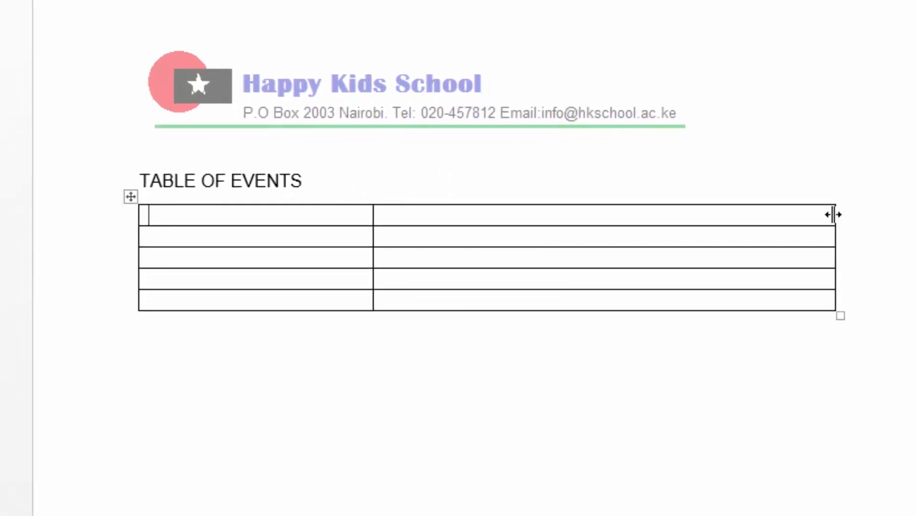
left_click_drag(833, 214, 735, 215)
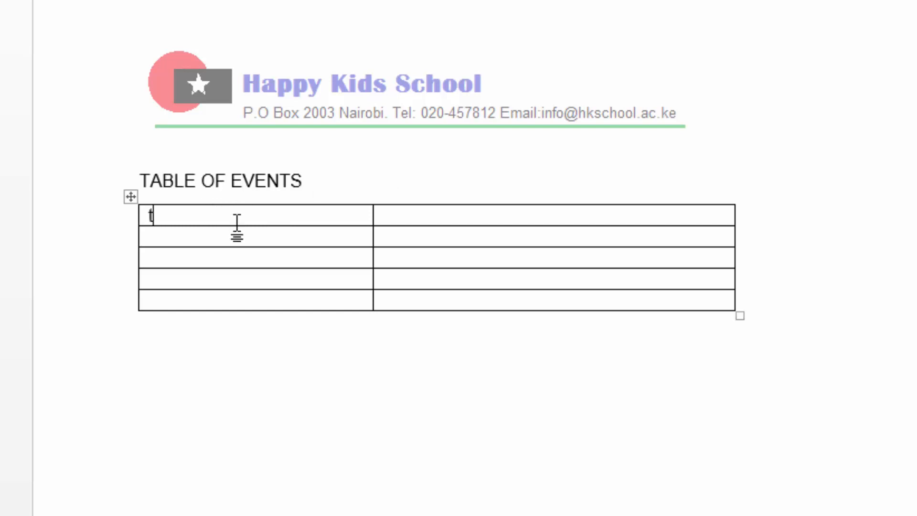
Label the two header cells of the events table "Time" and "Event".
type("IME")
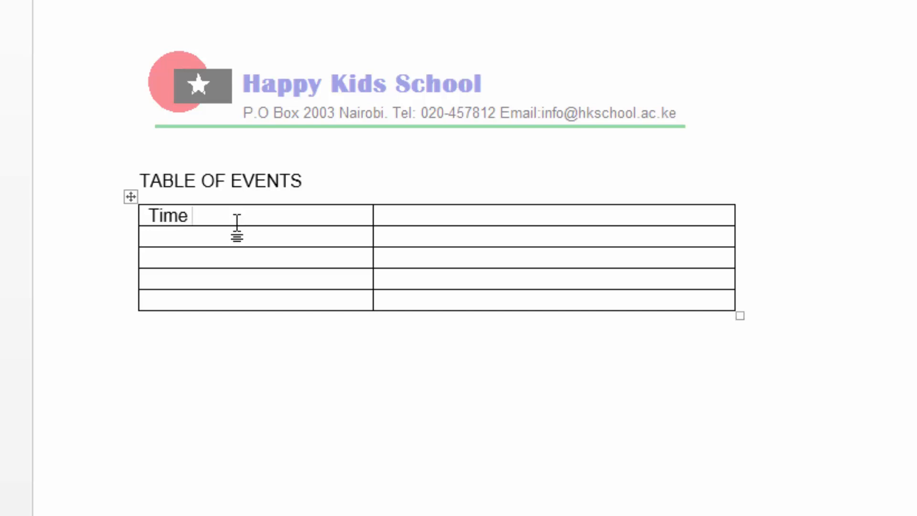
left_click(433, 215)
type("Event")
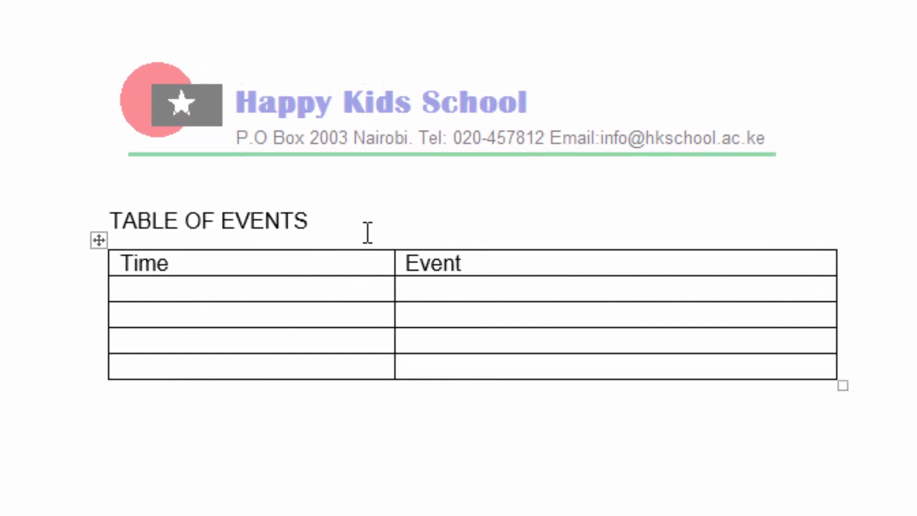
Shade the table's header row with the medium-light gold theme colour.
left_click_drag(503, 261, 133, 258)
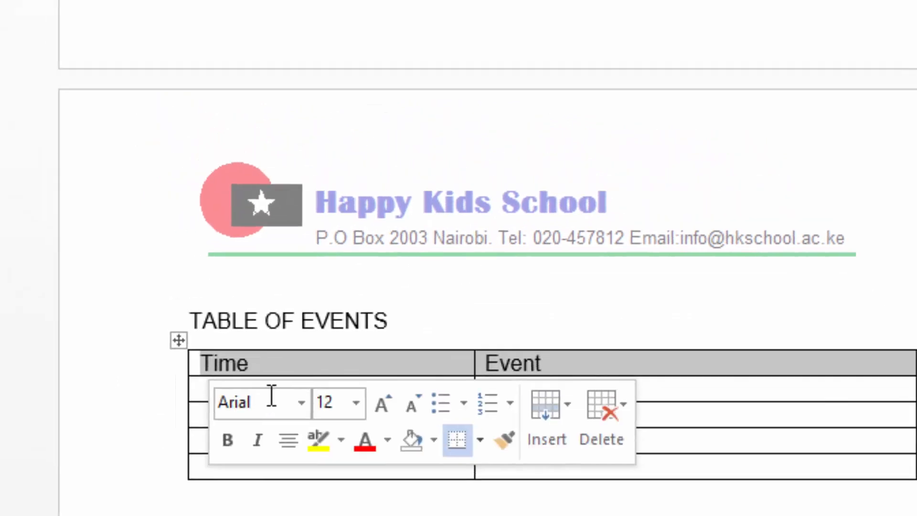
left_click(126, 51)
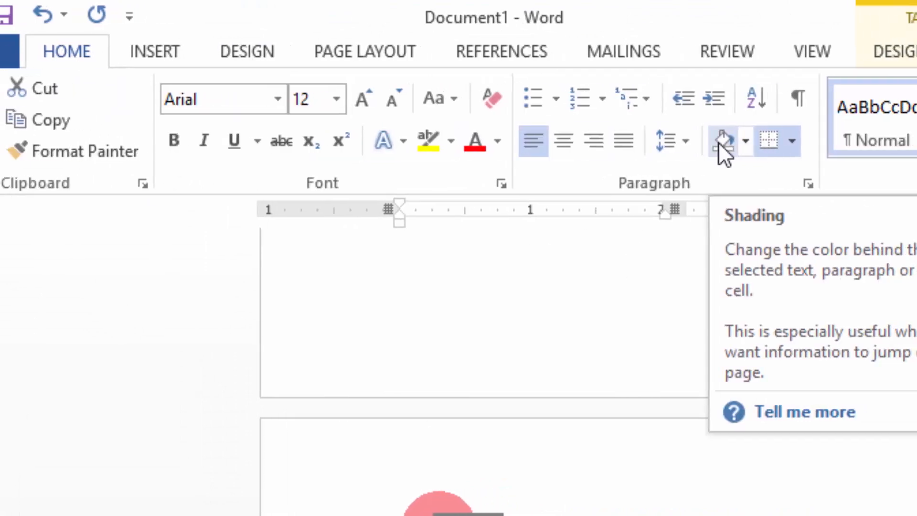
left_click(684, 140)
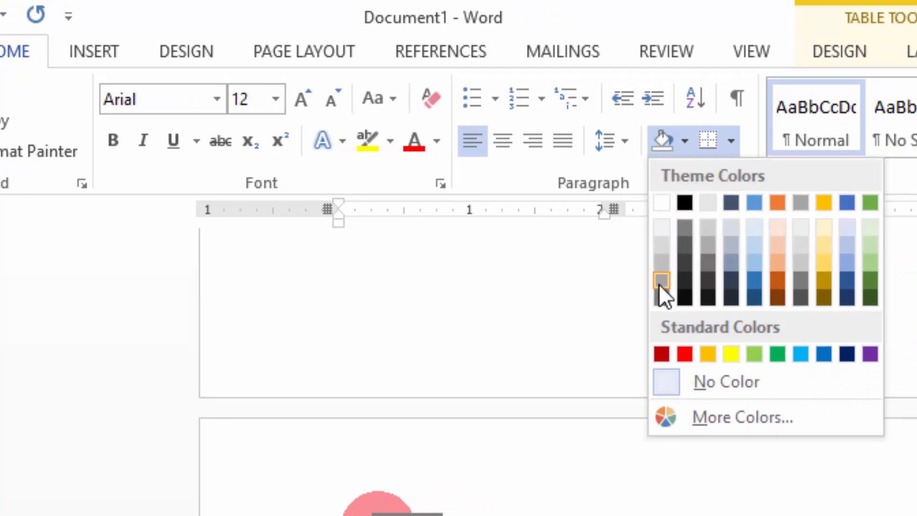
left_click(826, 263)
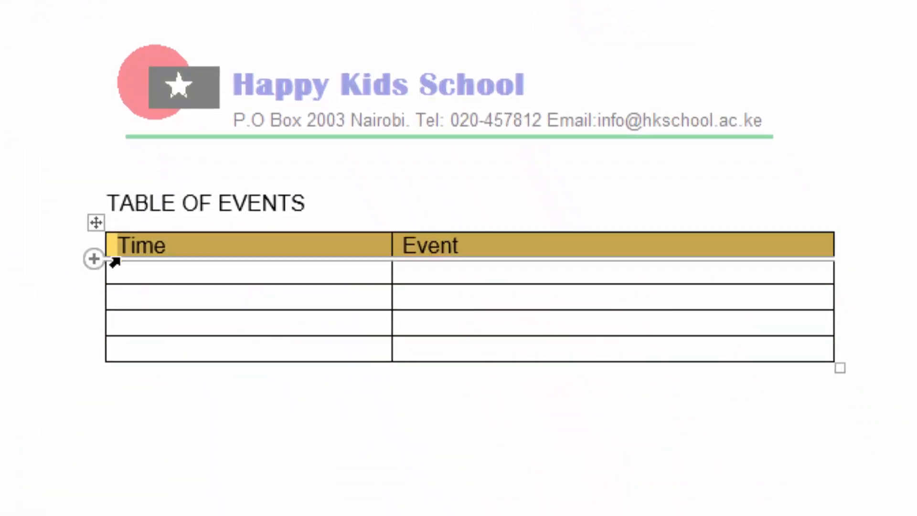
In the first cell under Time, choose a smaller font size and begin the time range with "9:00 -".
left_click(170, 271)
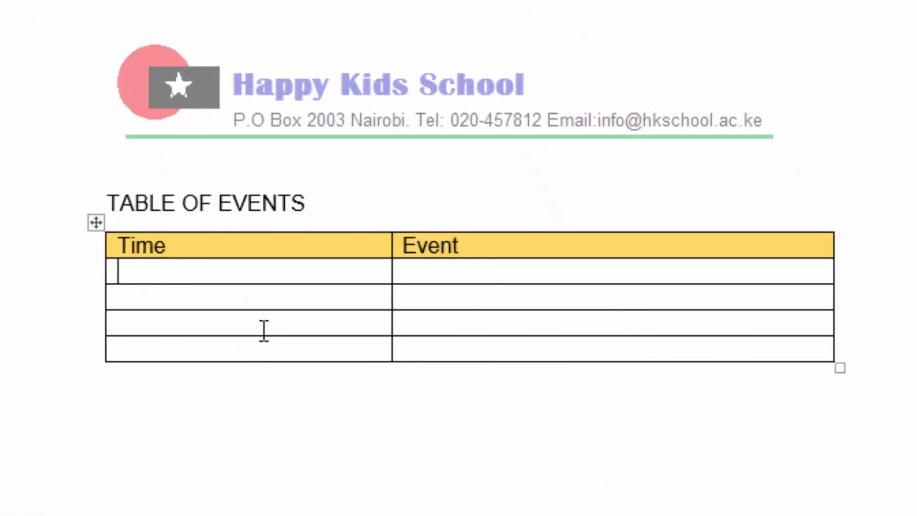
left_click(55, 0)
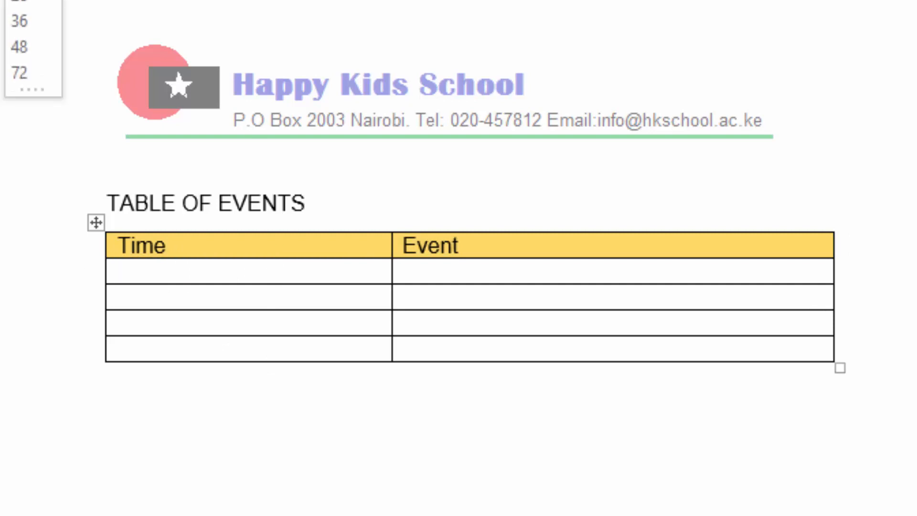
left_click(28, 0)
left_click(143, 282)
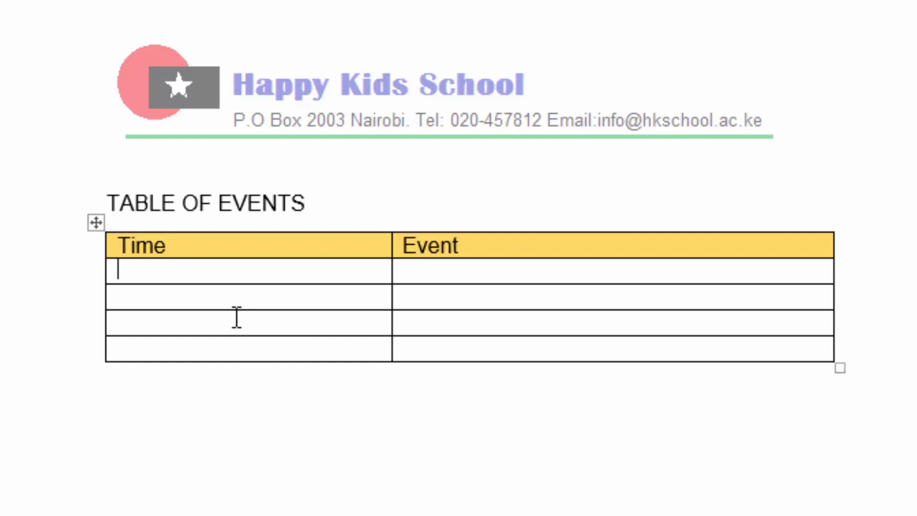
type("(")
key("BackSpace")
type("9:00")
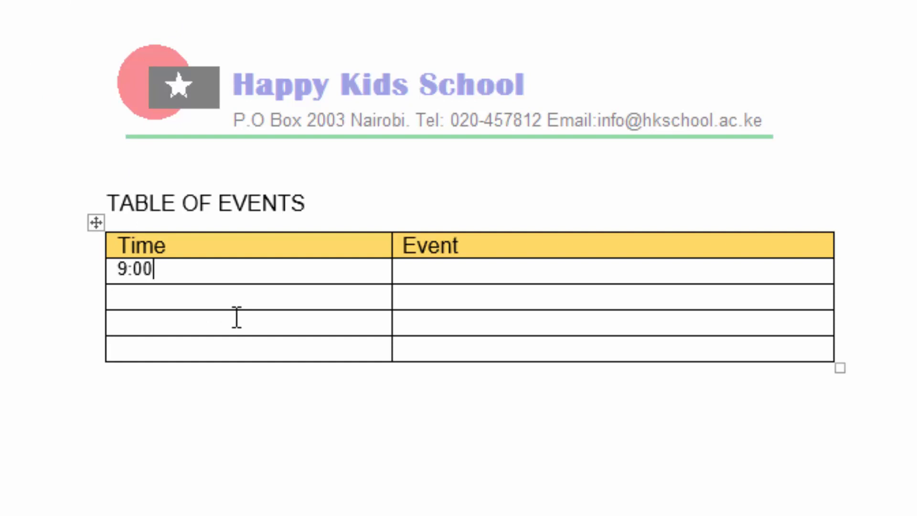
type(" -")
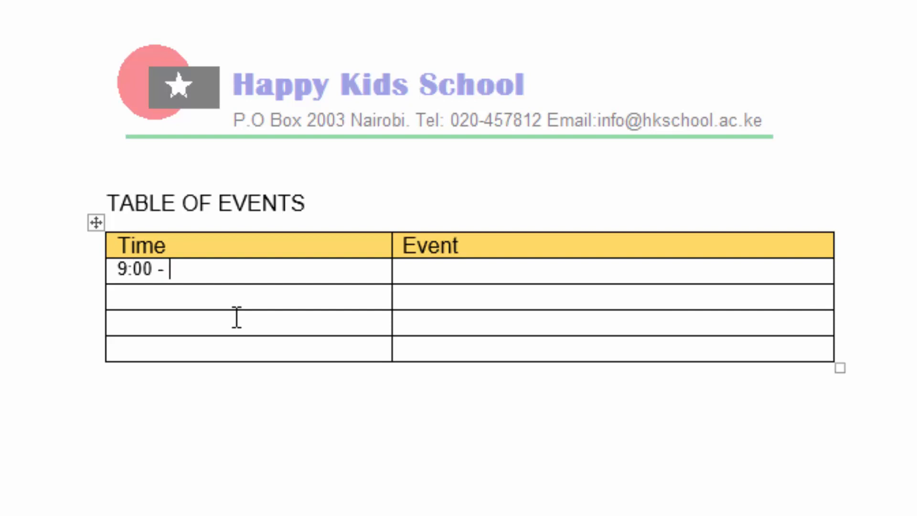